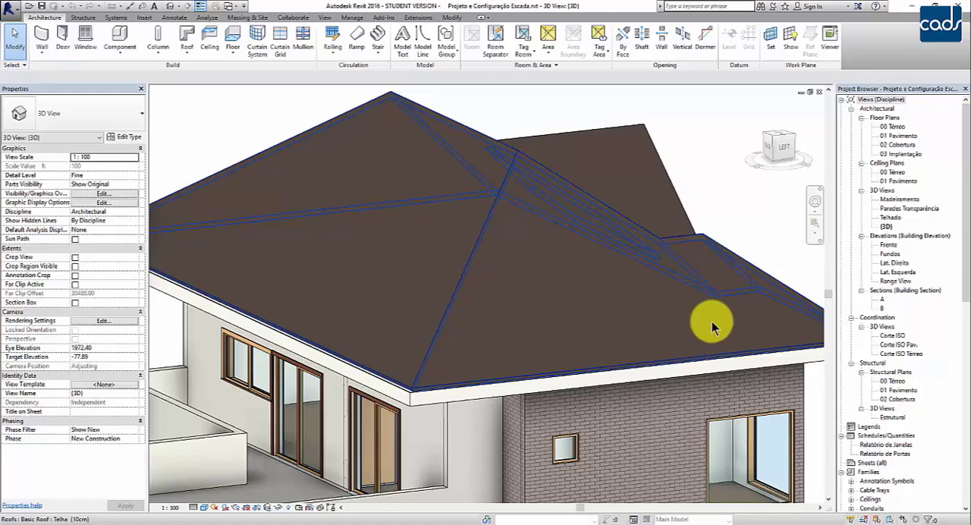
# Open the 00 Térreo architectural floor plan at the hall between doors P-01 (02) and P-02 (05).
pyautogui.click(893, 127)
pyautogui.doubleClick(894, 128)
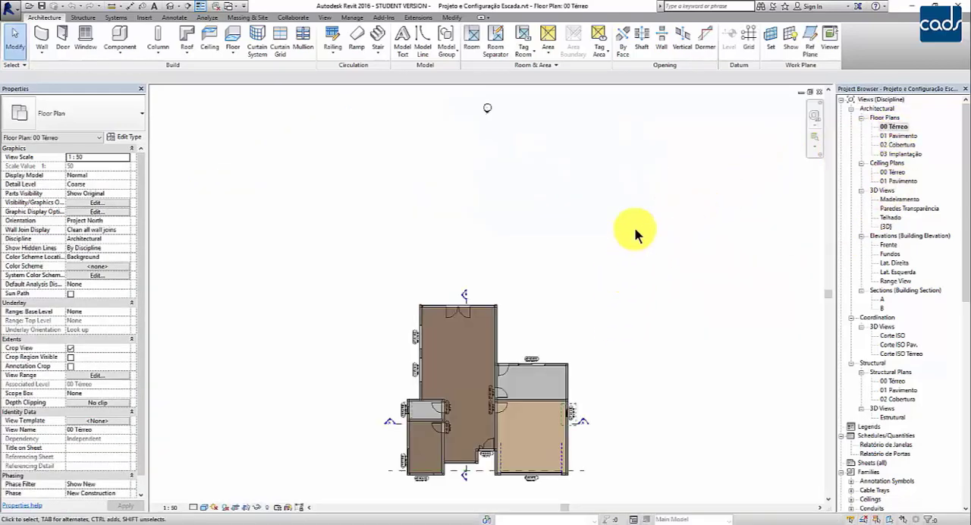
pyautogui.scroll(2, 620, 341)
pyautogui.moveTo(620, 349); pyautogui.dragTo(700, 192, button='middle')
pyautogui.scroll(1, 569, 365)
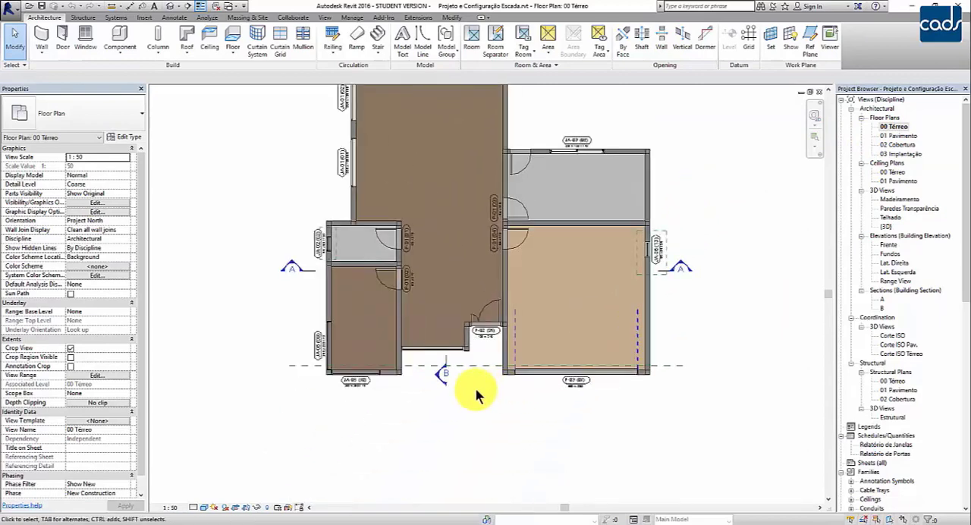
pyautogui.moveTo(473, 427); pyautogui.dragTo(481, 434, button='middle')
pyautogui.scroll(4, 455, 447)
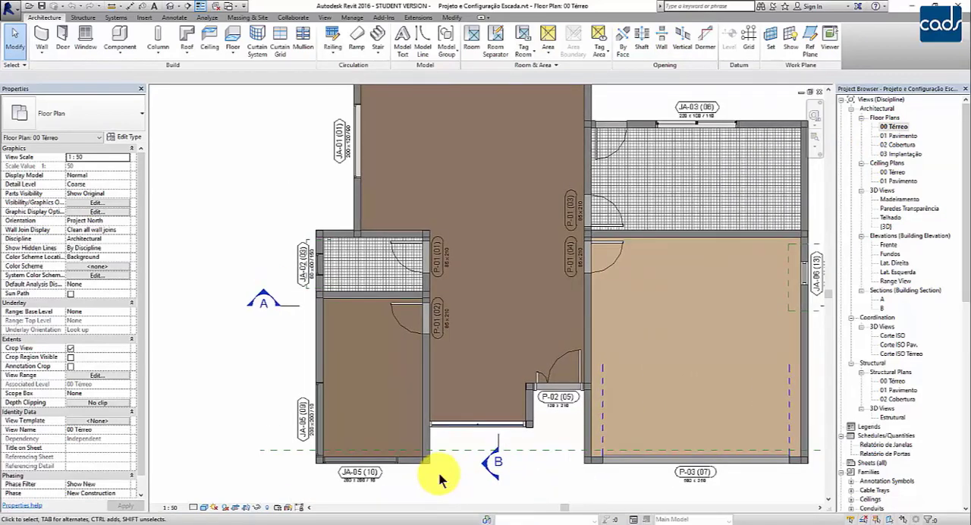
pyautogui.scroll(1, 442, 478)
pyautogui.scroll(-1, 439, 478)
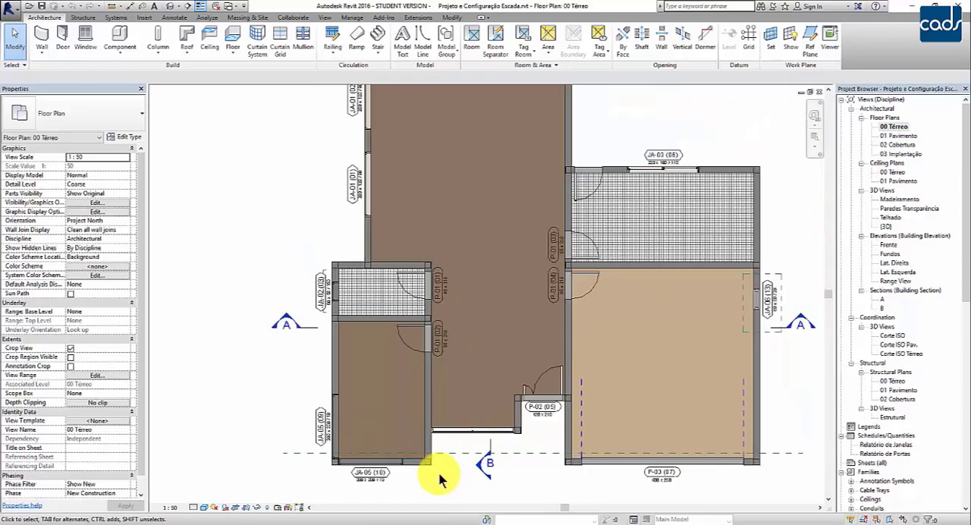
pyautogui.scroll(2, 439, 478)
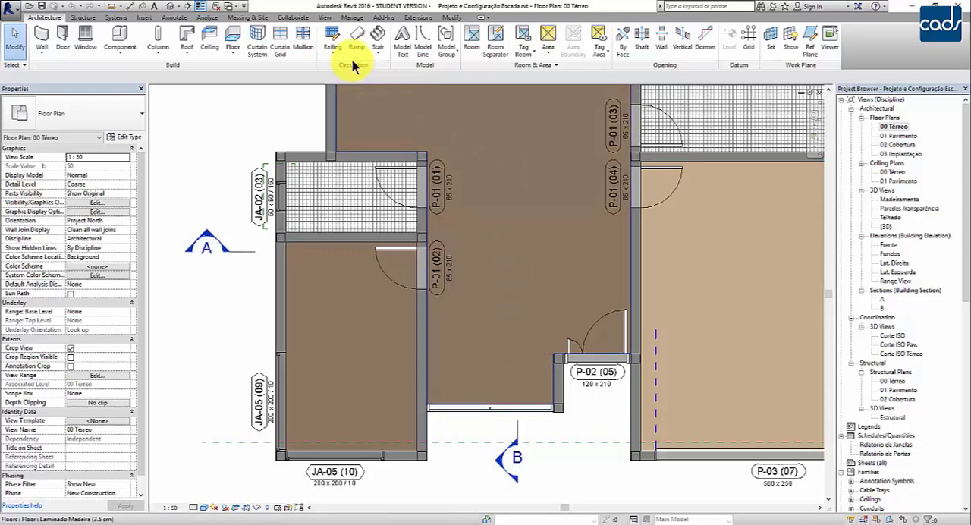
# Start a stair by component with the location line set to Exterior Support: Left and an offset of 5.
pyautogui.click(385, 57)
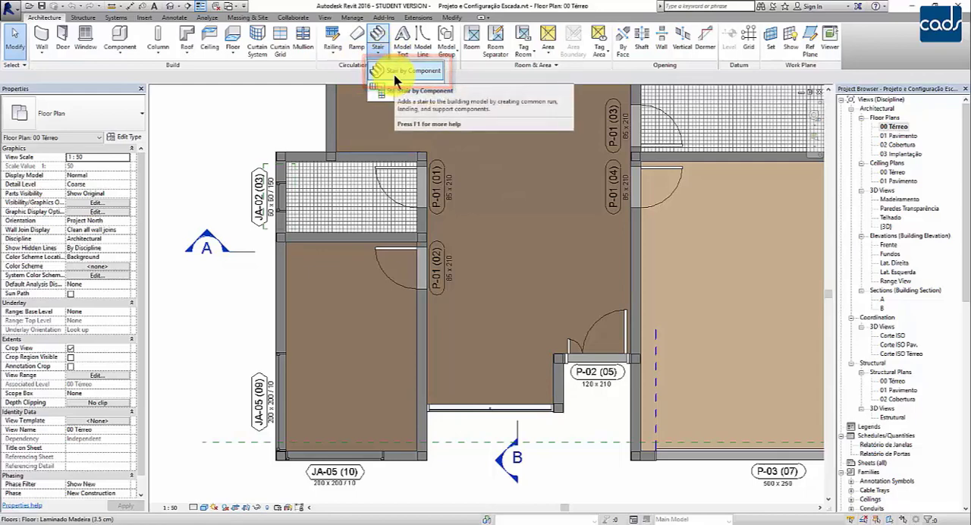
pyautogui.click(394, 72)
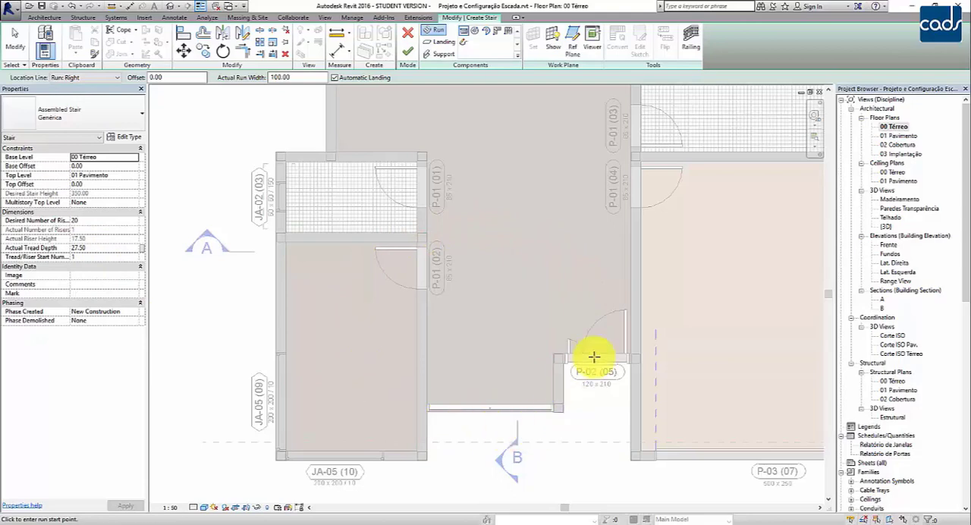
pyautogui.scroll(2, 442, 304)
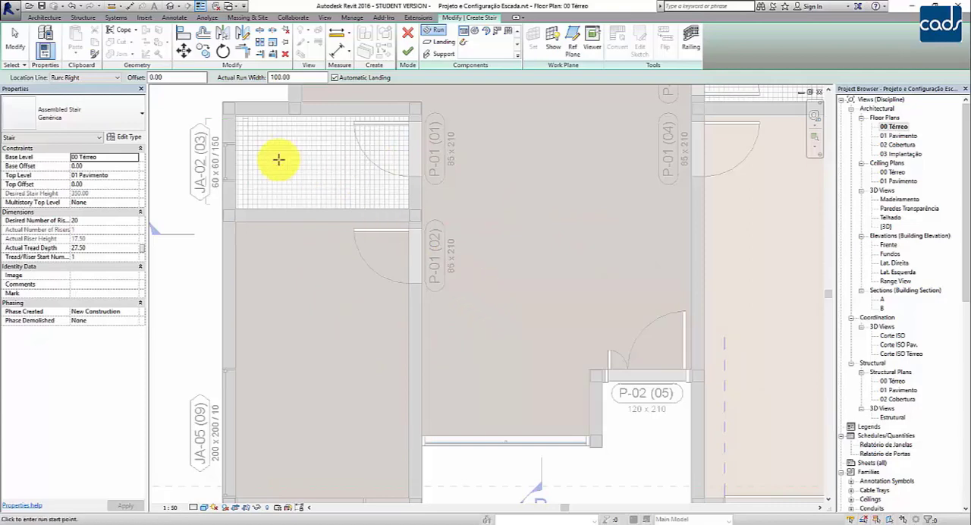
pyautogui.click(87, 75)
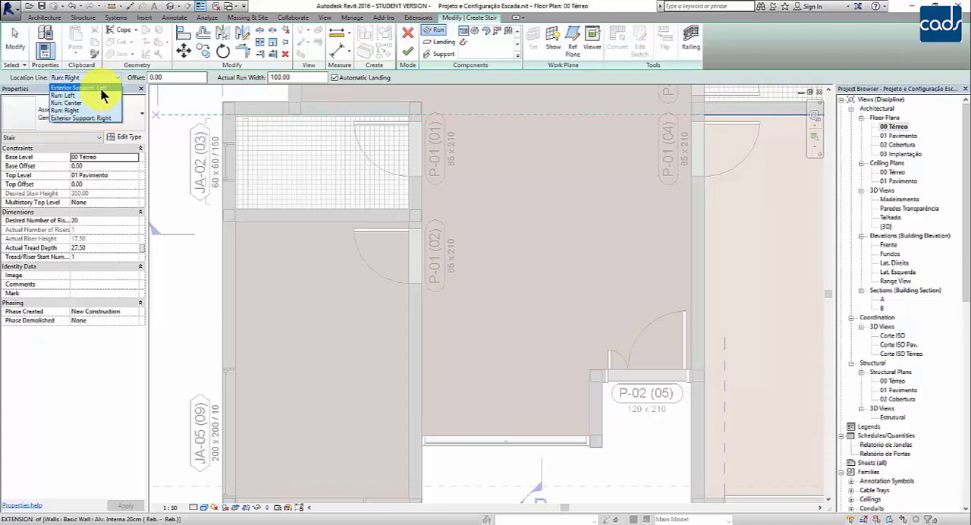
pyautogui.click(100, 89)
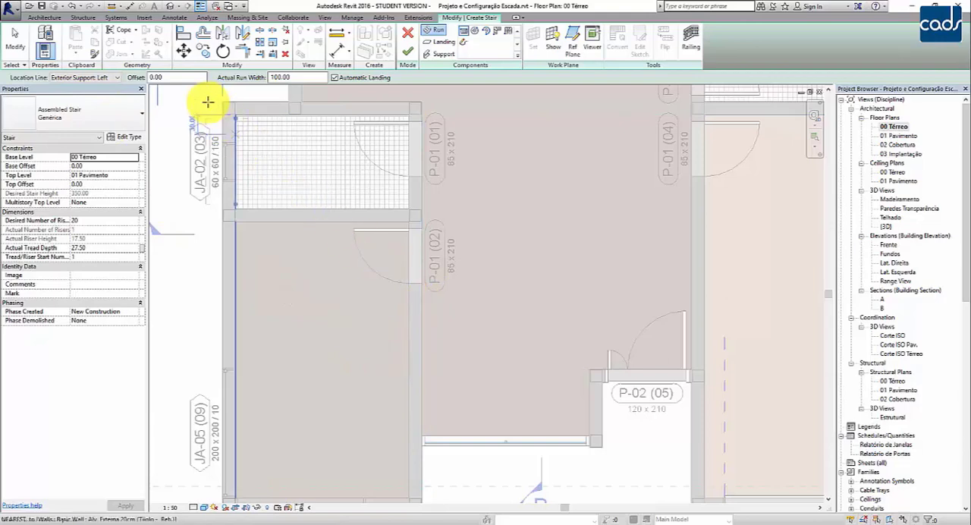
pyautogui.click(176, 78)
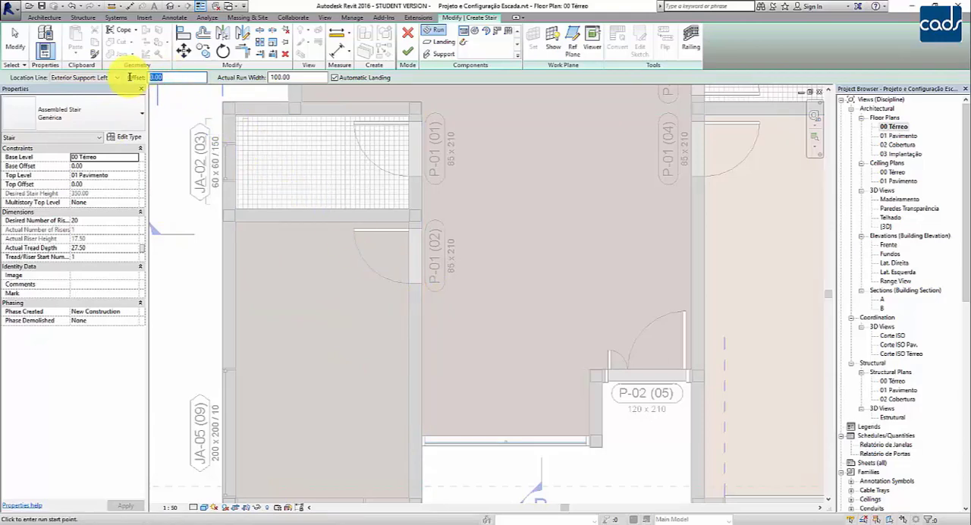
pyautogui.write('5')
pyautogui.press('Return')
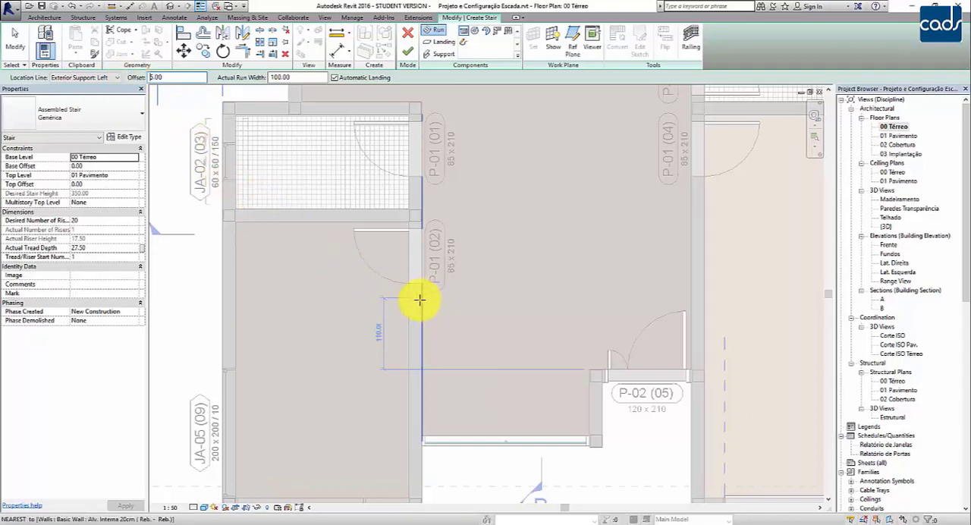
# Draw the first run 110 long down the wall from just below door P-01 (02), with the location line switched to Exterior Support: Right.
pyautogui.scroll(2, 427, 258)
pyautogui.scroll(1, 421, 249)
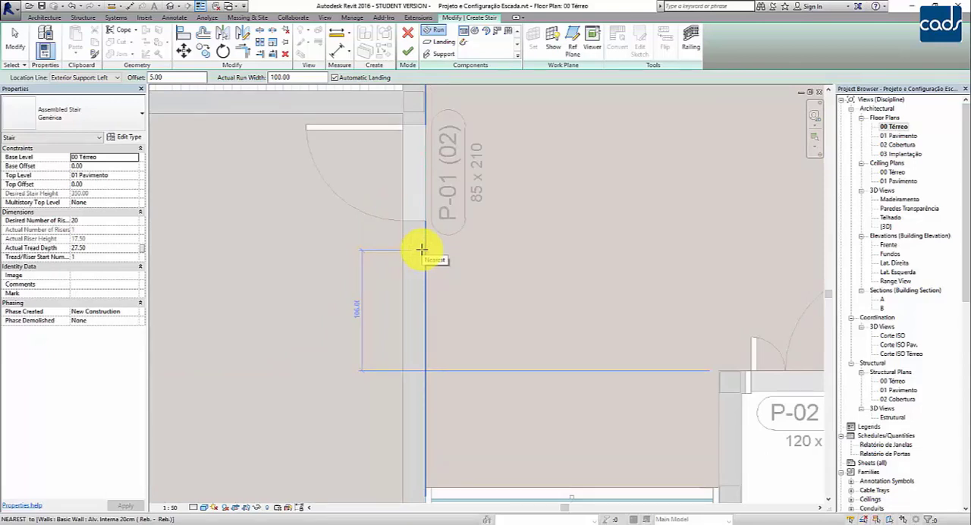
pyautogui.scroll(1, 422, 249)
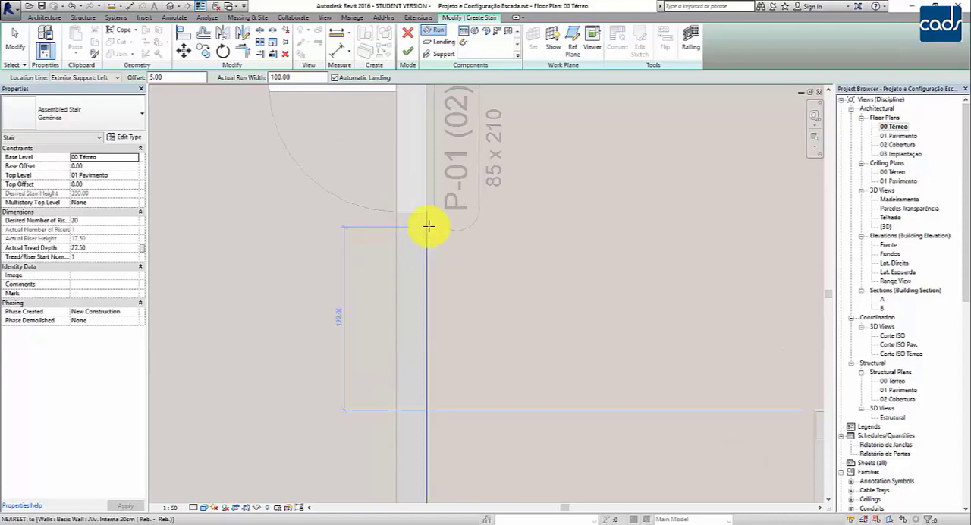
pyautogui.scroll(1, 429, 226)
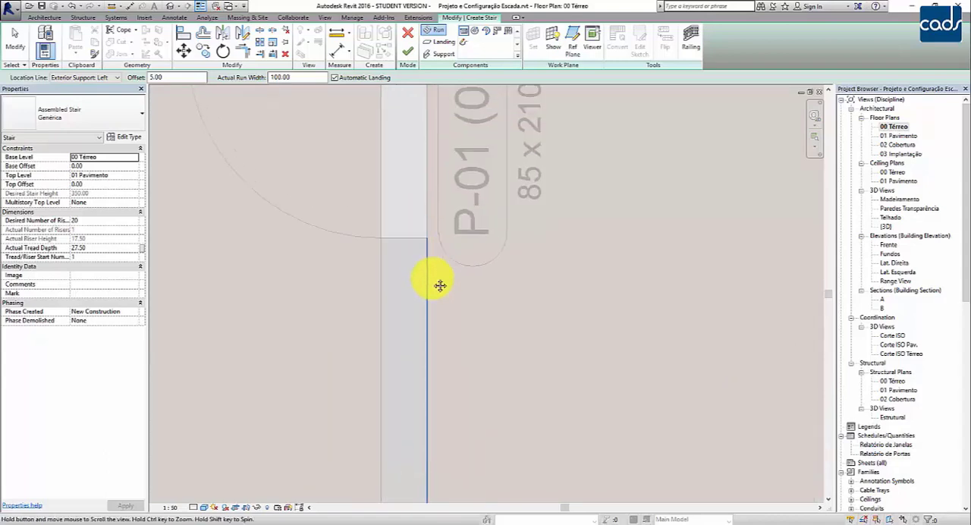
pyautogui.scroll(-2, 440, 356)
pyautogui.scroll(1, 434, 353)
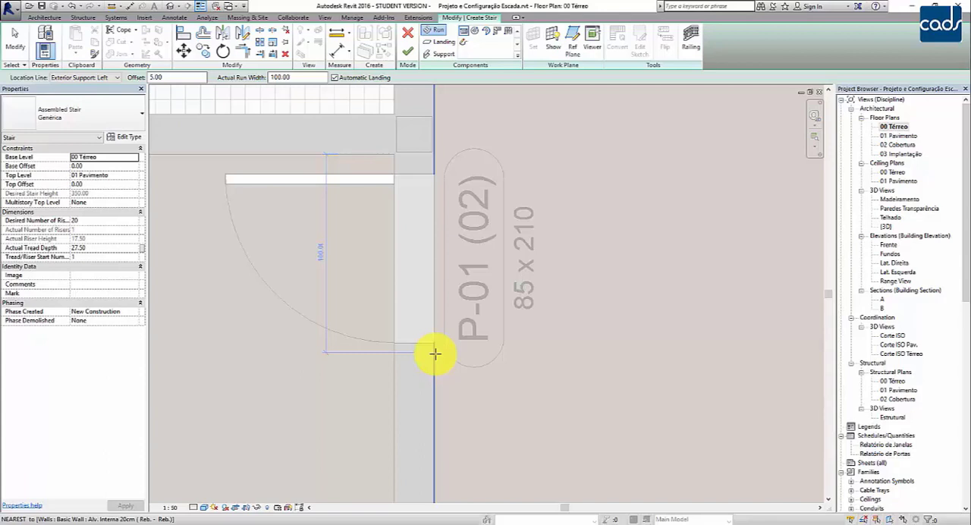
pyautogui.click(435, 354)
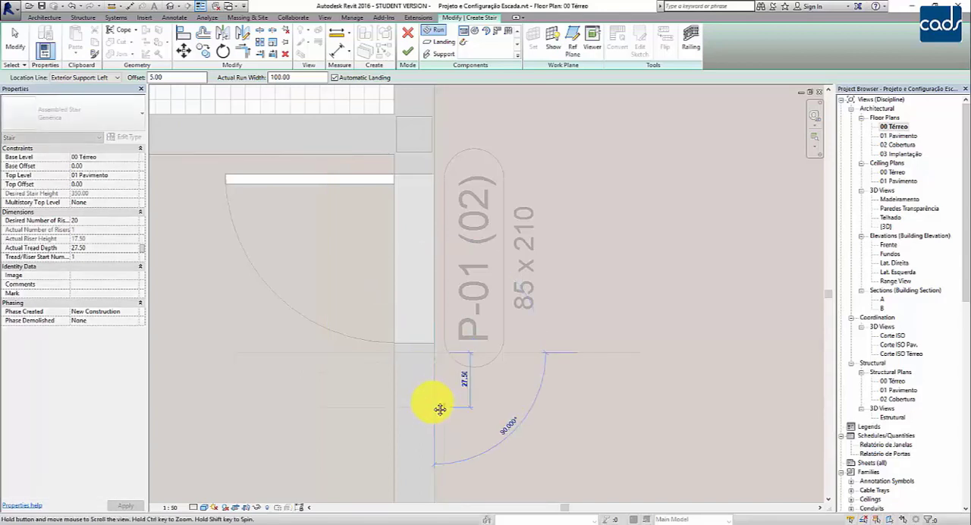
pyautogui.moveTo(440, 409); pyautogui.dragTo(531, 271, button='middle')
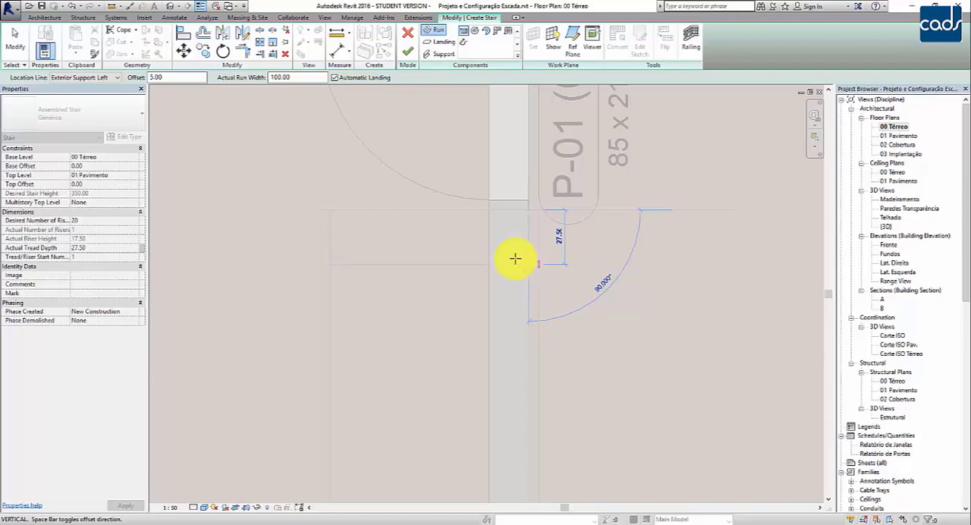
pyautogui.click(106, 78)
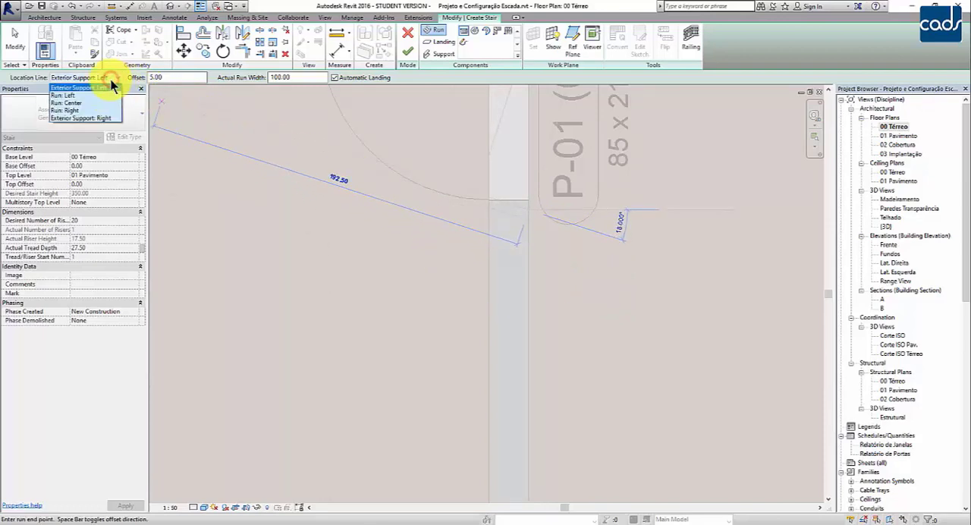
pyautogui.click(90, 120)
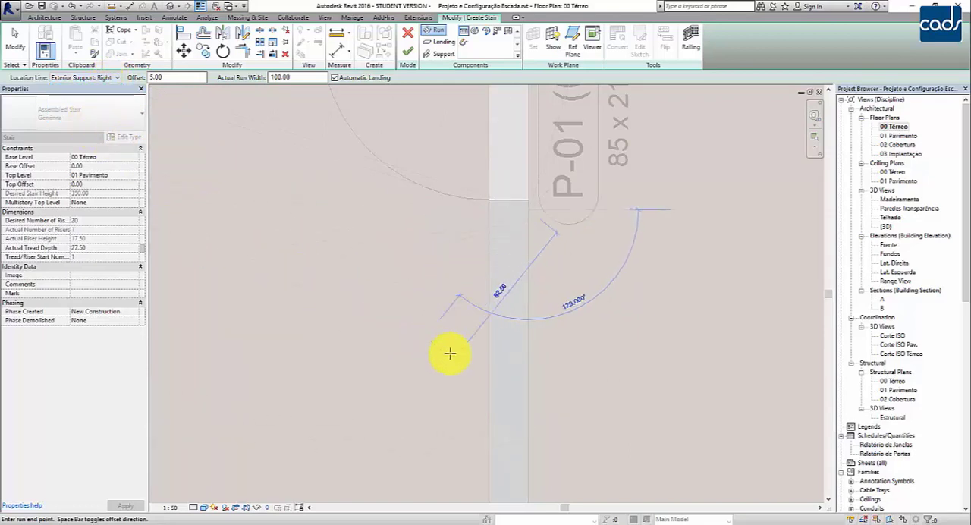
pyautogui.moveTo(528, 354); pyautogui.dragTo(412, 261, button='middle')
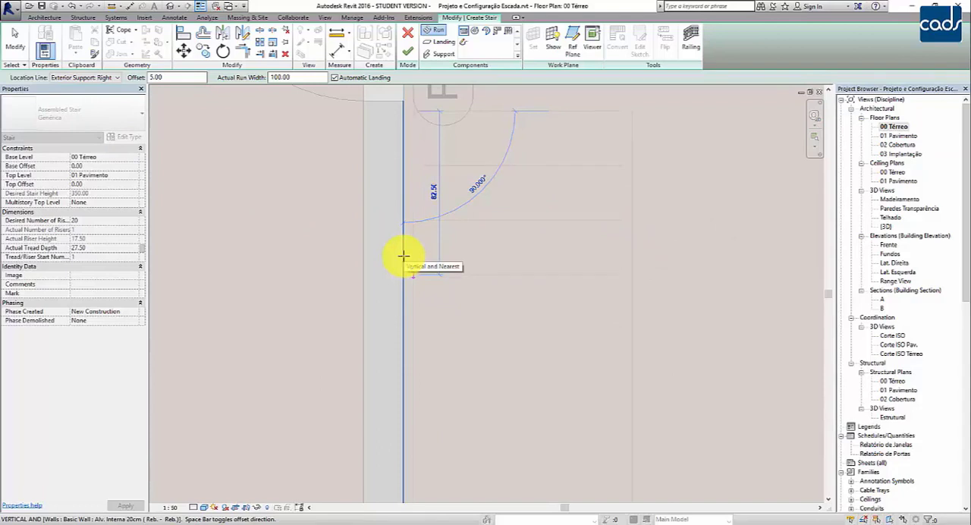
pyautogui.scroll(-3, 403, 256)
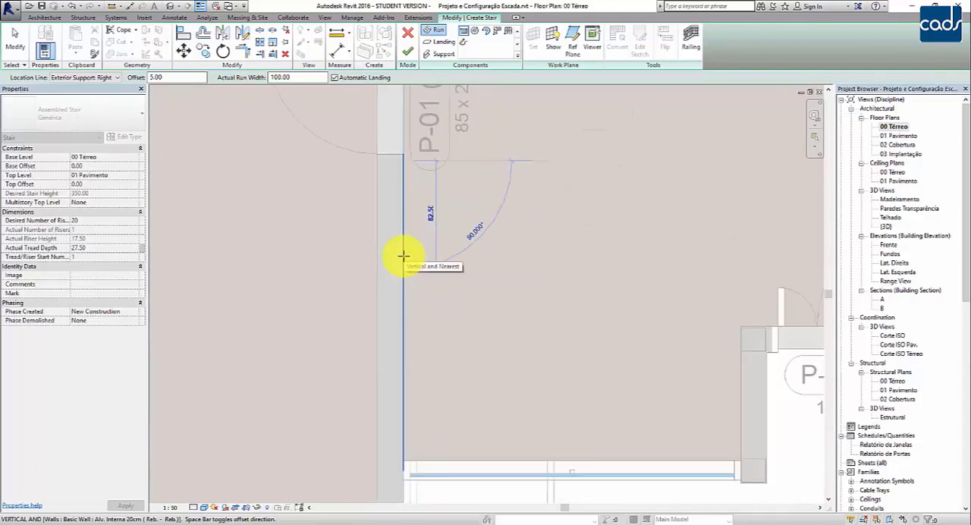
pyautogui.click(402, 317)
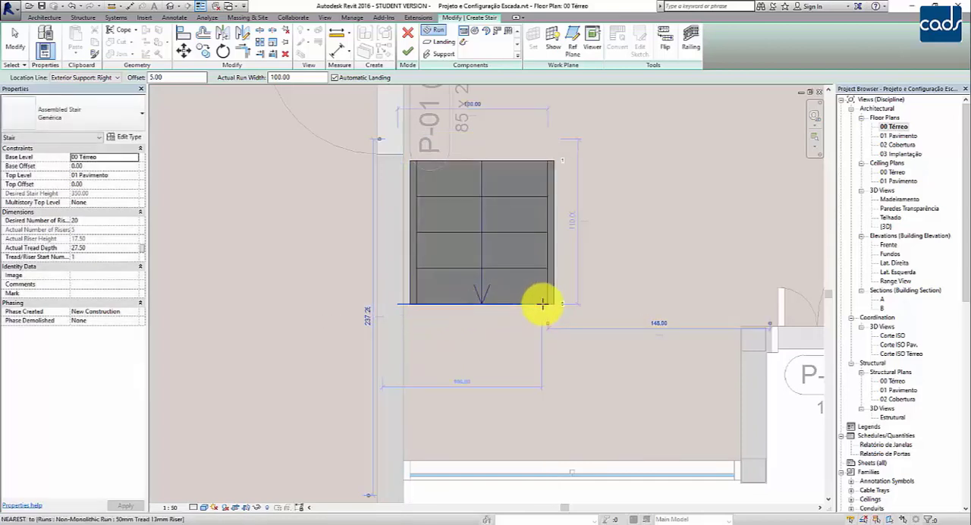
# Draw the second run upward along the line of the opposite wall face, starting level with the first run's end and using all remaining risers.
pyautogui.scroll(1, 550, 302)
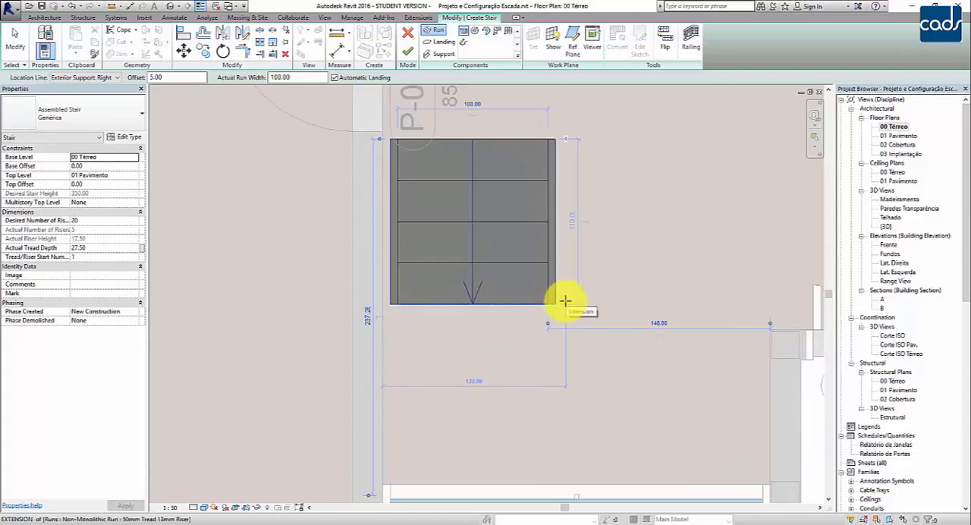
pyautogui.scroll(-2, 533, 373)
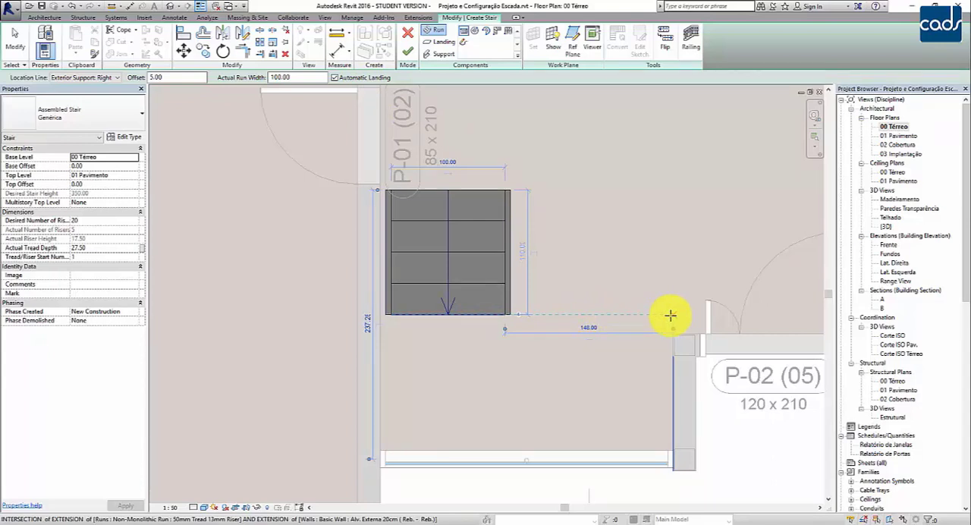
pyautogui.click(670, 315)
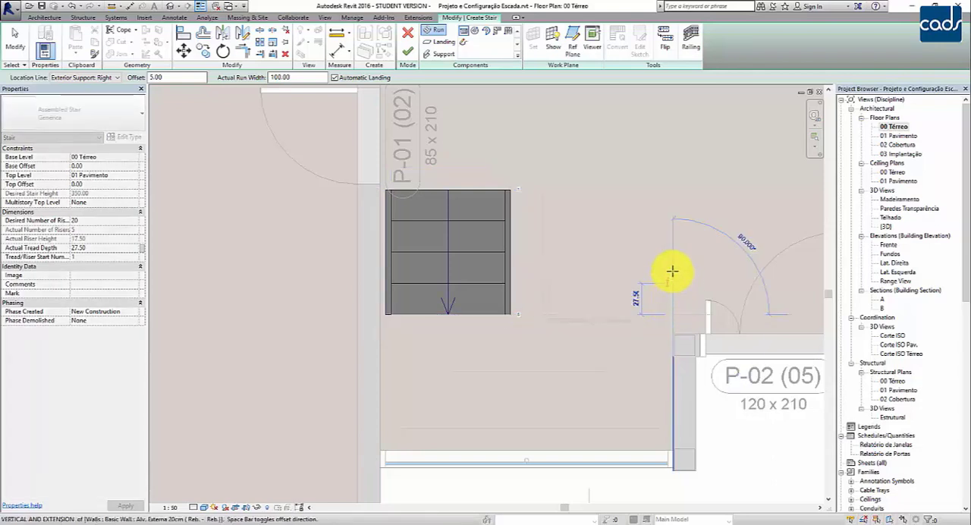
pyautogui.scroll(-1, 672, 261)
pyautogui.moveTo(673, 261); pyautogui.dragTo(676, 333, button='middle')
pyautogui.scroll(-1, 676, 334)
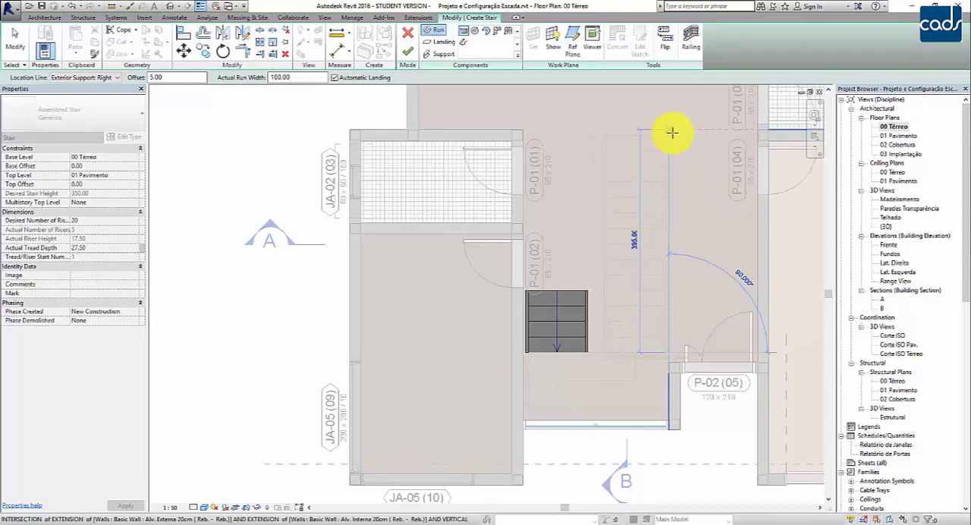
pyautogui.click(672, 132)
# Examine the U-shaped stair in plan, checking both runs, the automatic landing and the gaps between the side supports and the walls.
pyautogui.moveTo(728, 351); pyautogui.dragTo(687, 428, button='middle')
pyautogui.scroll(2, 683, 387)
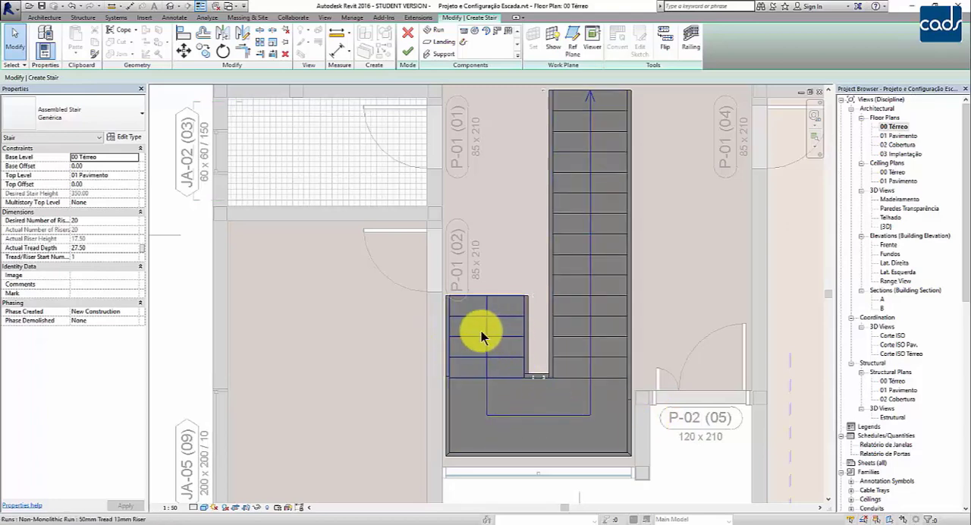
pyautogui.scroll(3, 542, 470)
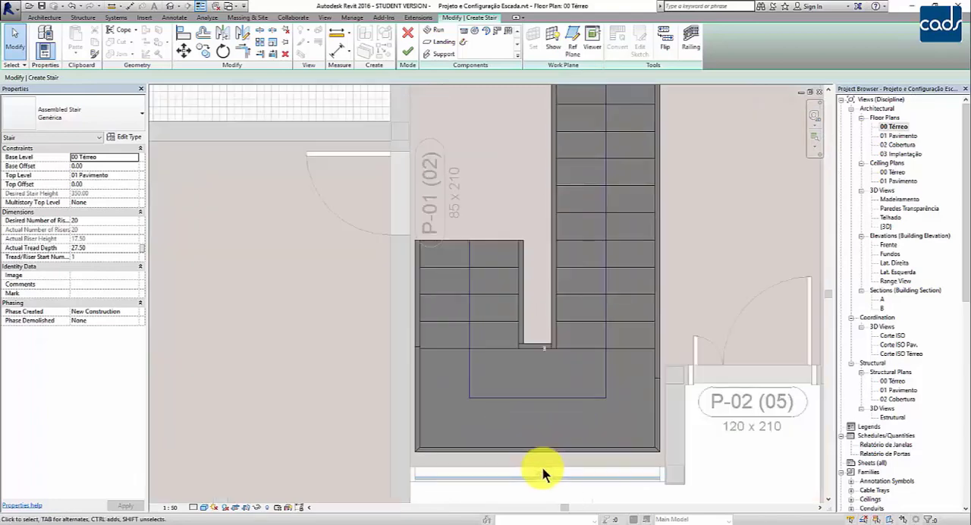
pyautogui.scroll(-4, 548, 439)
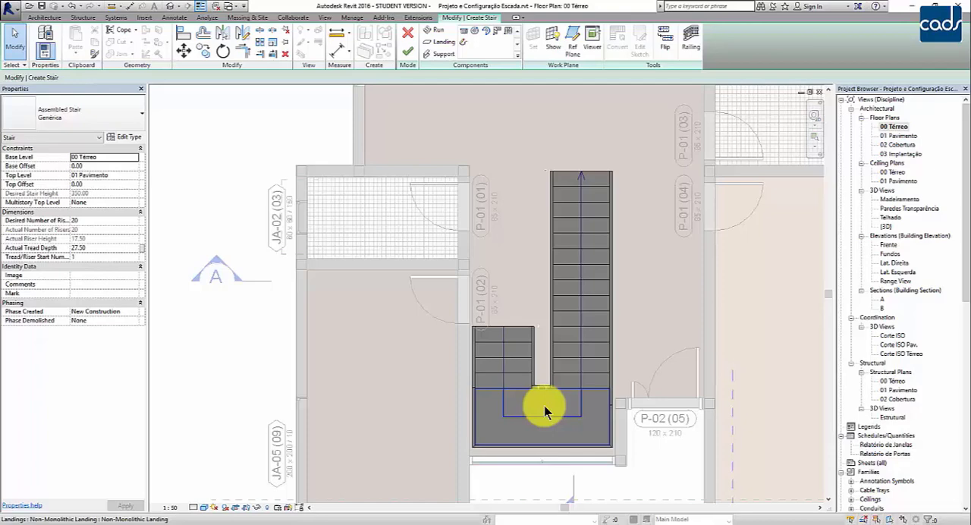
pyautogui.scroll(4, 553, 364)
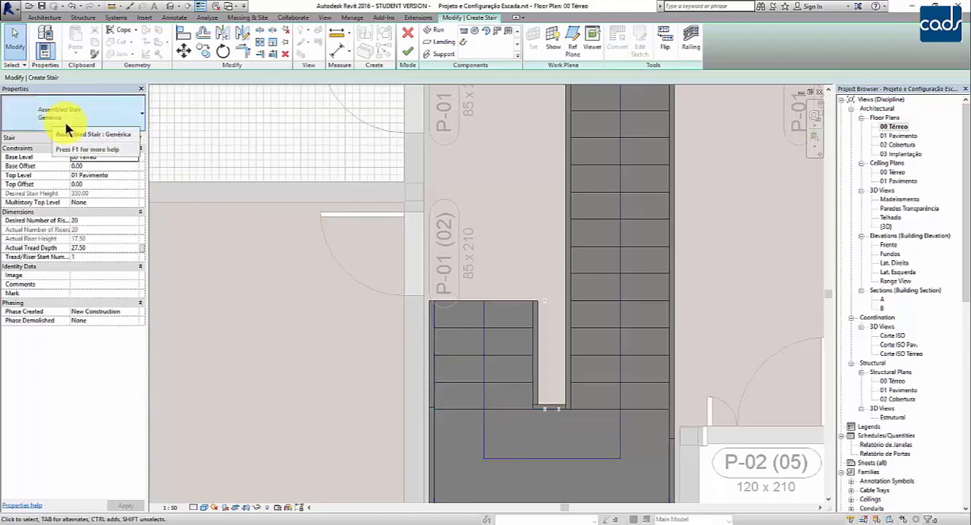
pyautogui.scroll(-2, 412, 331)
pyautogui.moveTo(487, 353); pyautogui.dragTo(513, 349, button='middle')
pyautogui.scroll(1, 513, 349)
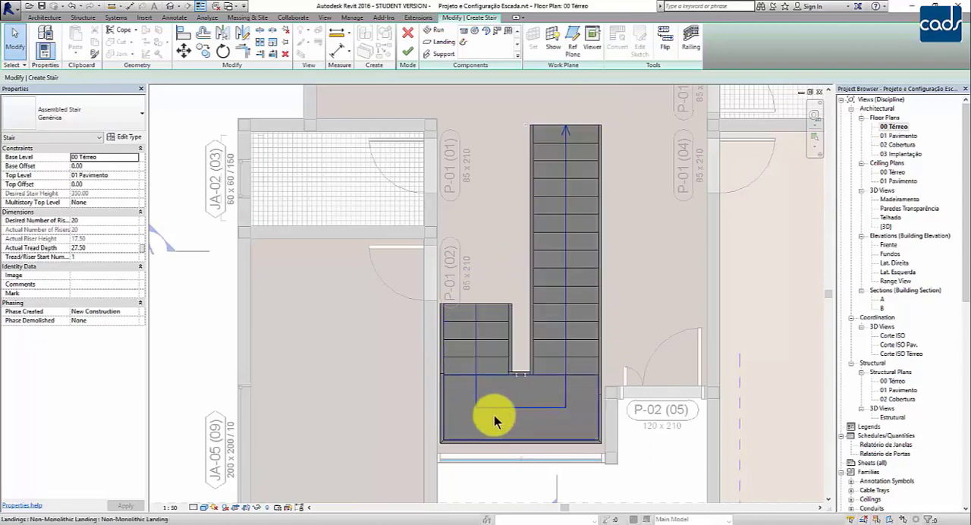
pyautogui.scroll(4, 455, 372)
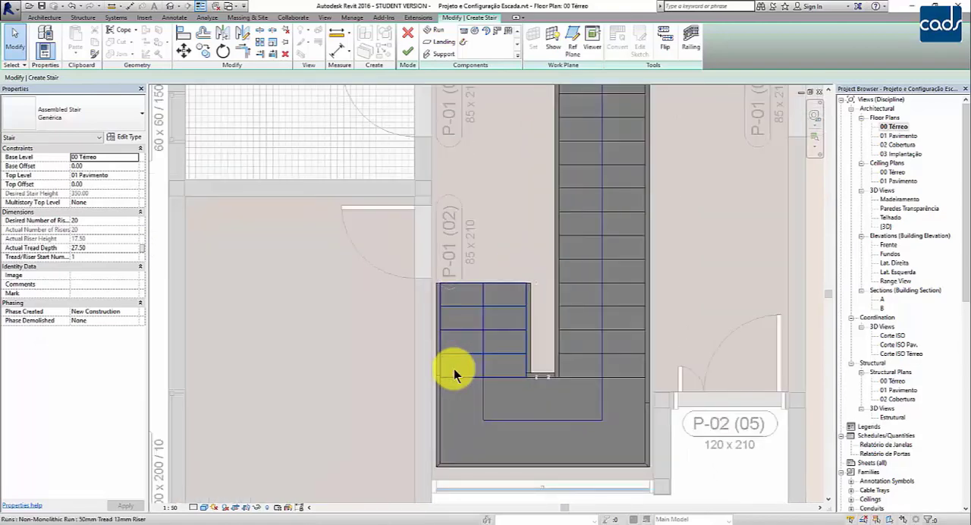
pyautogui.moveTo(444, 425); pyautogui.dragTo(402, 324, button='middle')
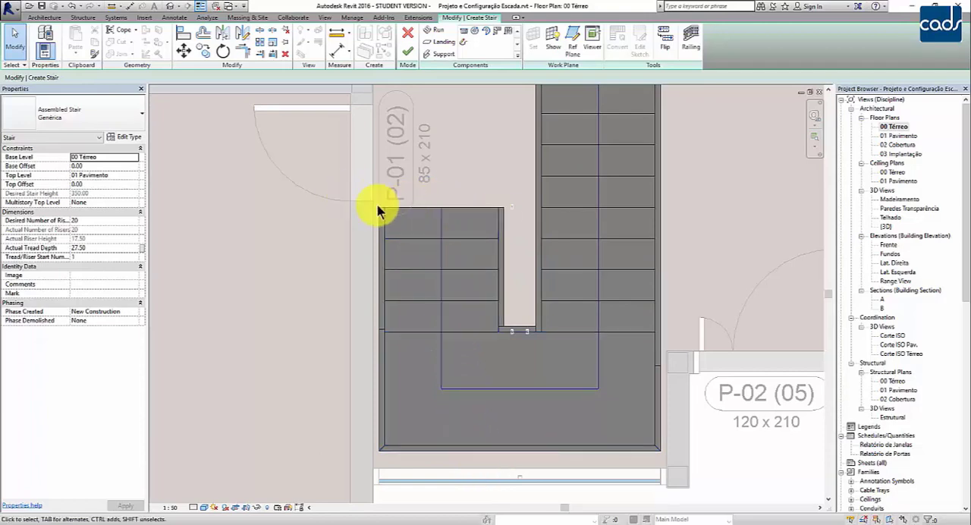
pyautogui.scroll(-2, 451, 386)
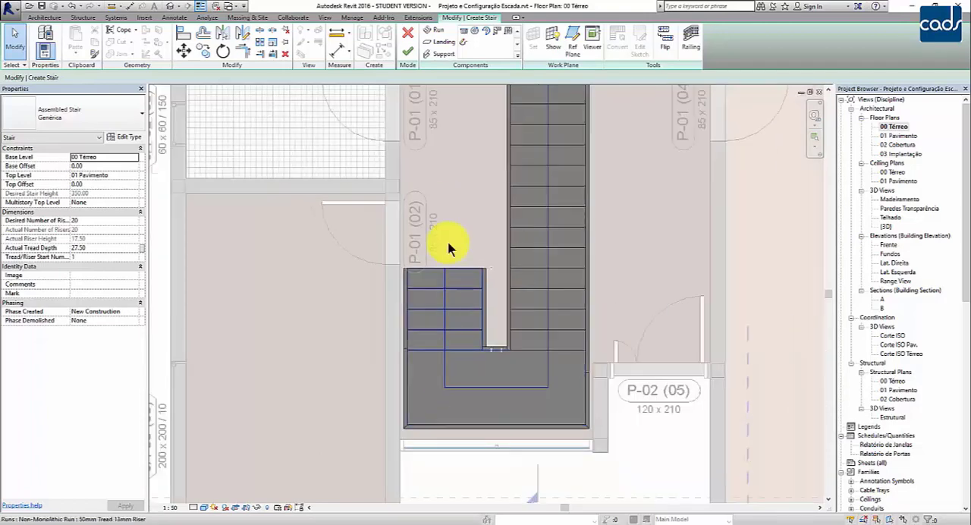
# Finish the component stair and inspect the inner glass railing's corner beside the landing in plan.
pyautogui.click(407, 55)
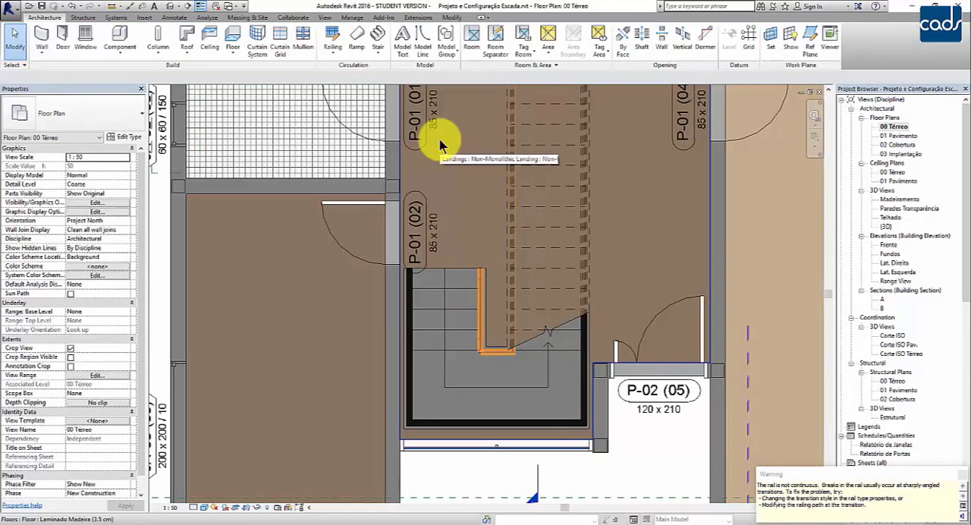
pyautogui.scroll(-1, 617, 350)
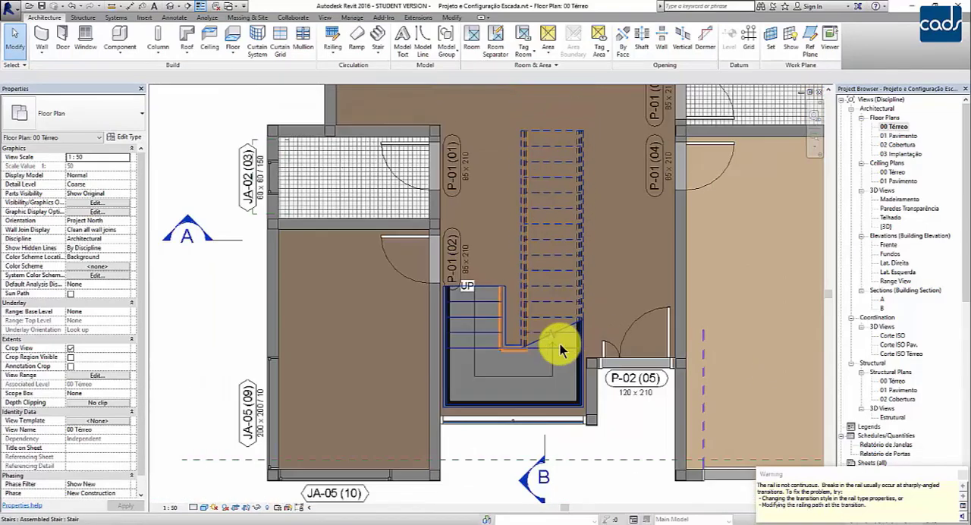
pyautogui.scroll(1, 504, 383)
pyautogui.scroll(1, 504, 385)
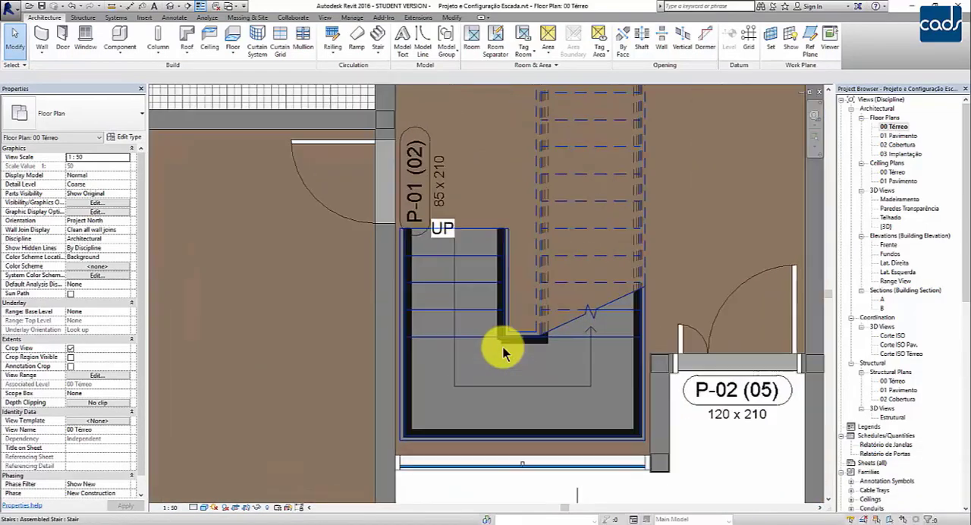
pyautogui.click(506, 338)
pyautogui.scroll(2, 507, 345)
pyautogui.scroll(1, 508, 344)
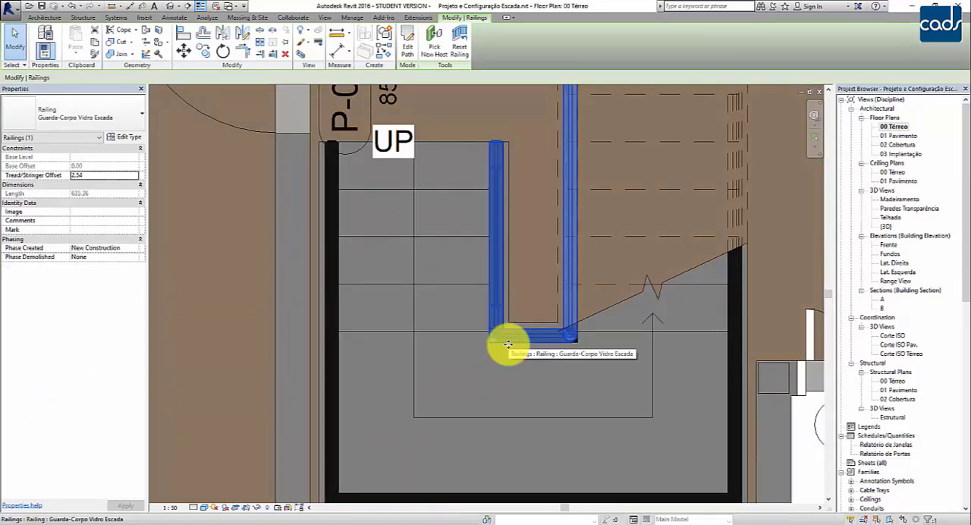
pyautogui.scroll(-2, 507, 344)
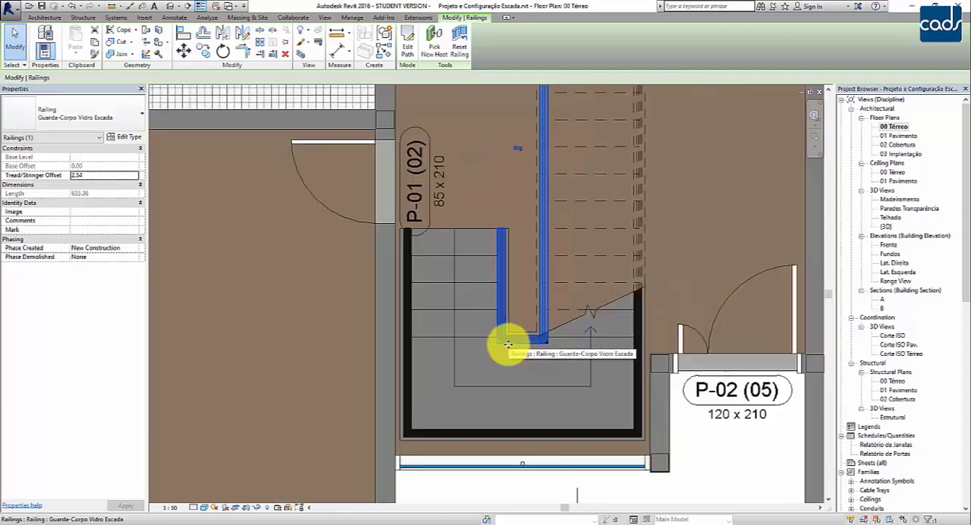
pyautogui.press('Escape')
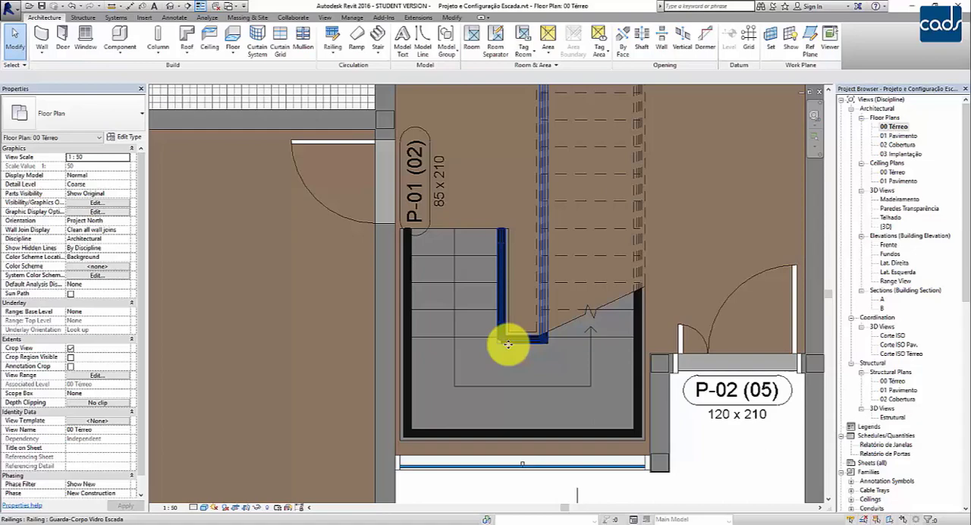
# Open the {3D} view and examine the new stair and its railings through the front glazing.
pyautogui.doubleClick(886, 226)
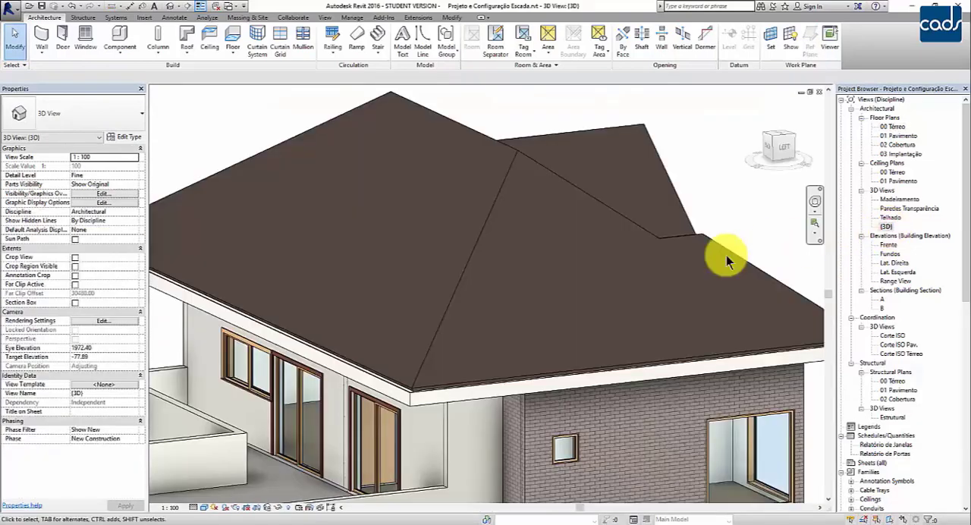
pyautogui.moveTo(629, 314); pyautogui.dragTo(334, 293, button='middle')
pyautogui.moveTo(557, 254); pyautogui.dragTo(846, 186, button='middle')
pyautogui.moveTo(650, 278); pyautogui.dragTo(672, 137, button='middle')
pyautogui.scroll(3, 596, 342)
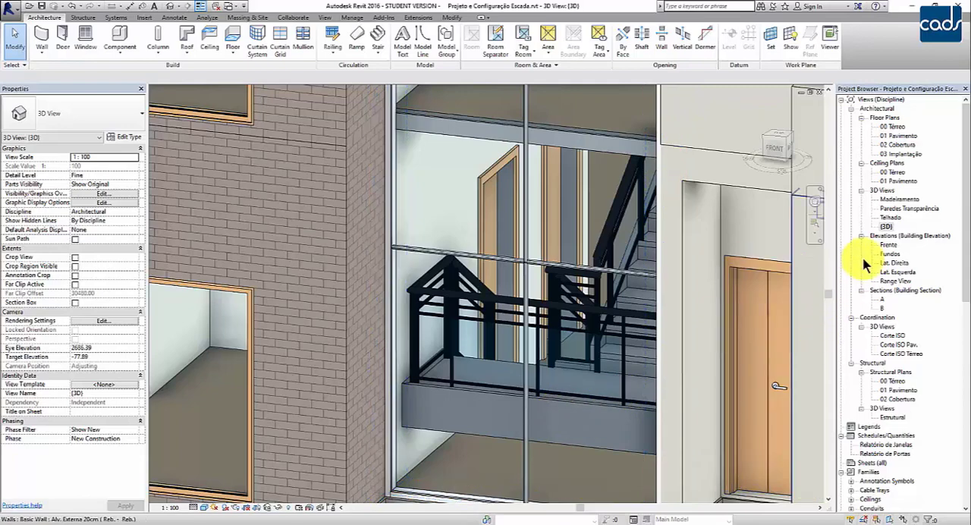
# Duplicate the {3D} view without detailing and rename the copy Escada.
pyautogui.rightClick(888, 226)
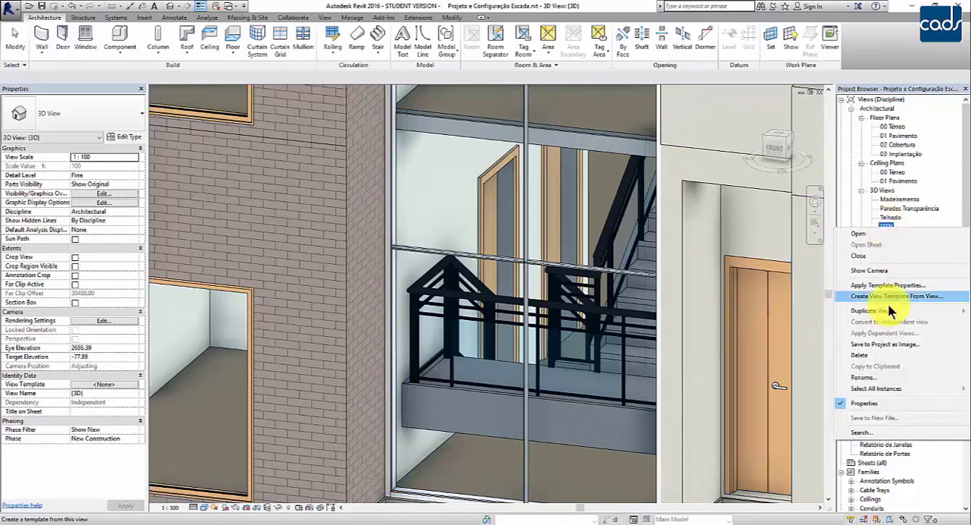
pyautogui.moveTo(888, 311)
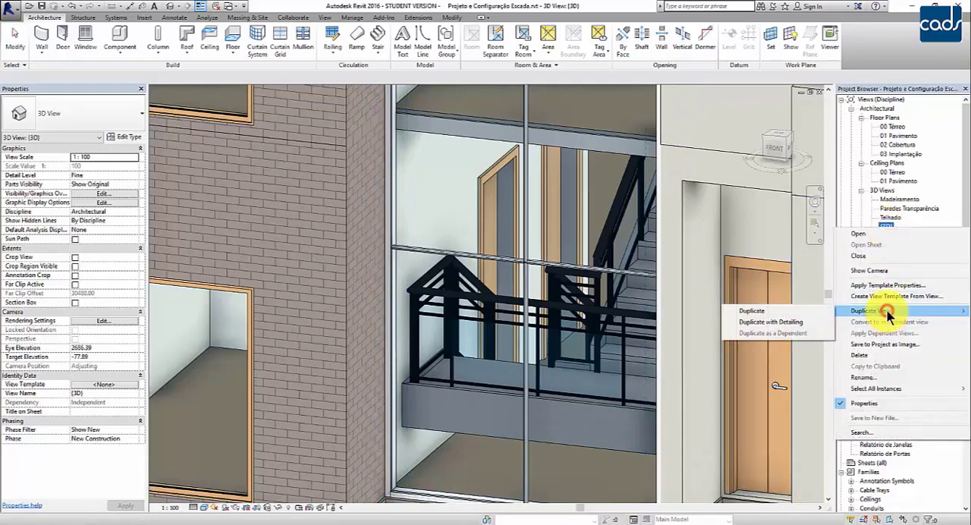
pyautogui.click(800, 311)
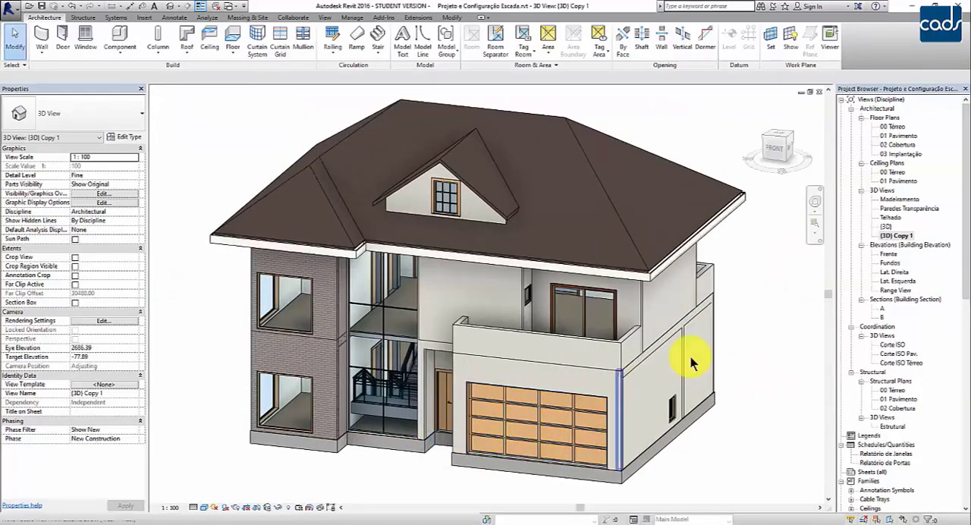
pyautogui.press('F2')
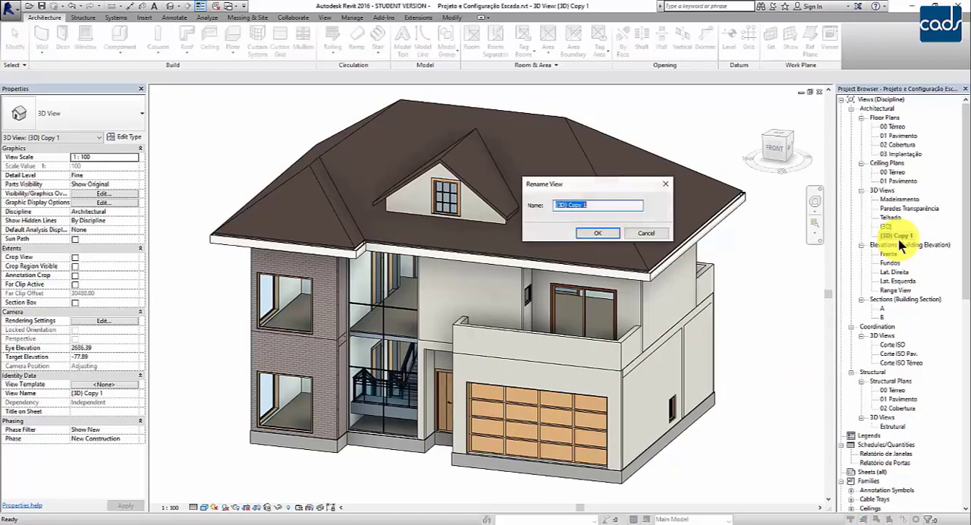
pyautogui.write('eSCADA')
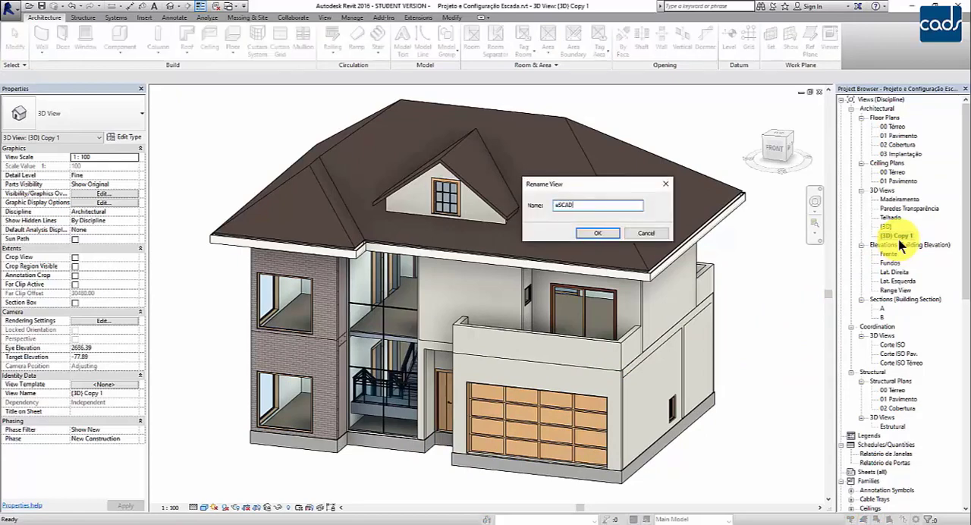
pyautogui.press('BackSpace')
pyautogui.press('BackSpace')
pyautogui.press('BackSpace')
pyautogui.press('BackSpace')
pyautogui.press('BackSpace')
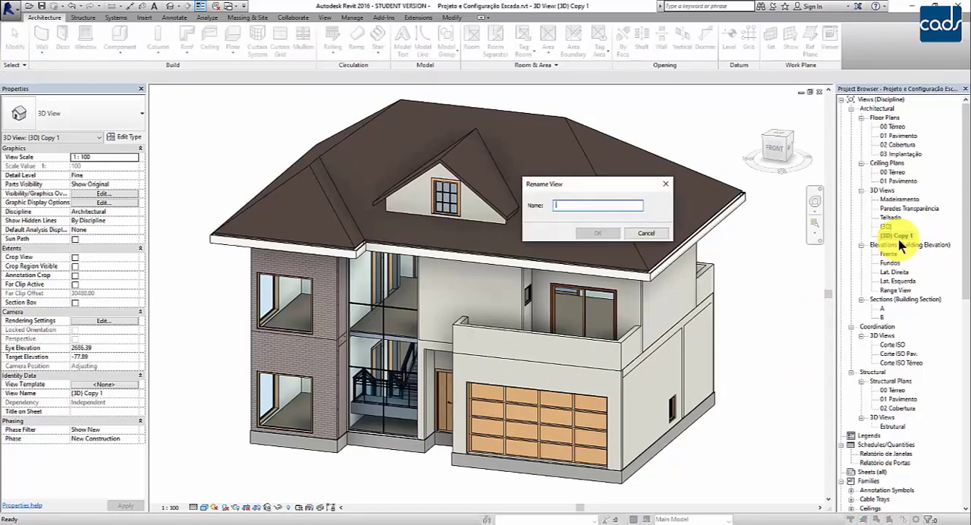
pyautogui.write('Escada')
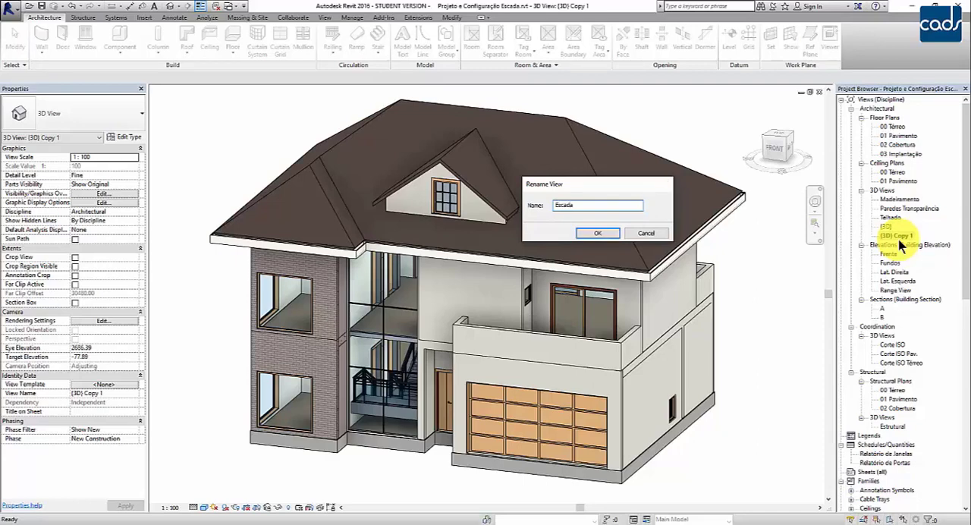
pyautogui.press('Return')
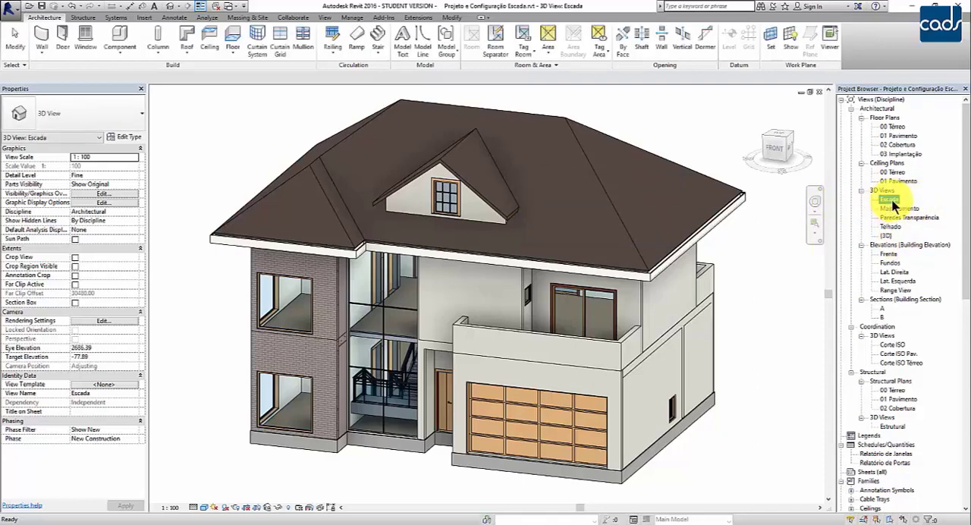
# Turn off the visibility of all model categories in the Escada view's graphic overrides and clear the row selection.
pyautogui.click(129, 195)
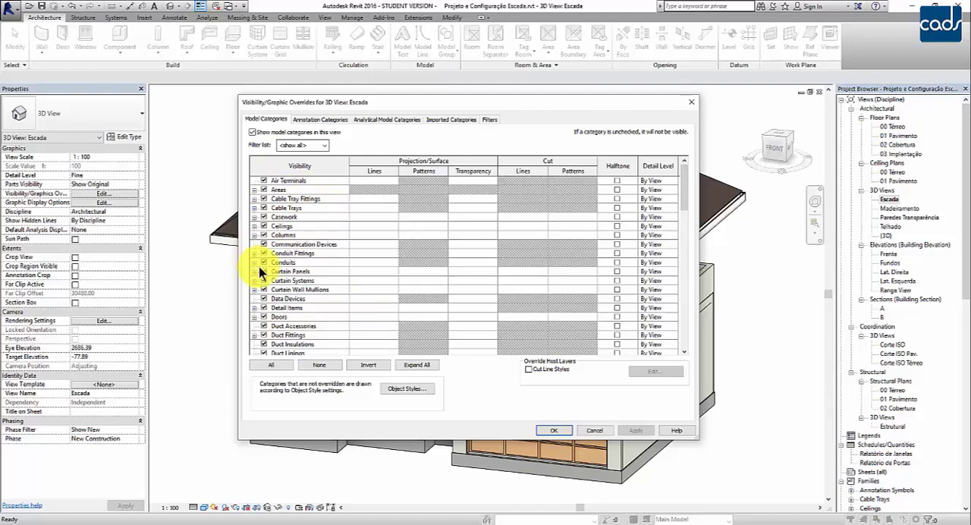
pyautogui.click(274, 365)
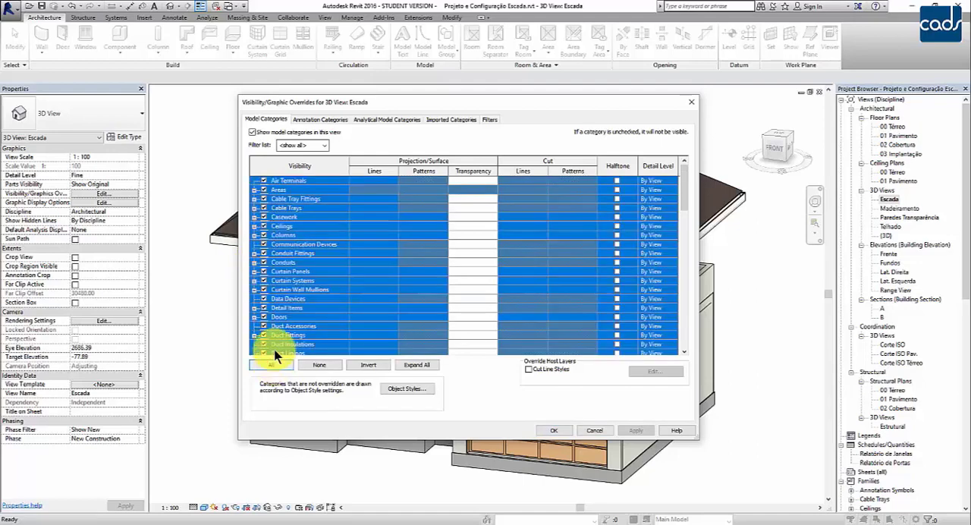
pyautogui.click(264, 290)
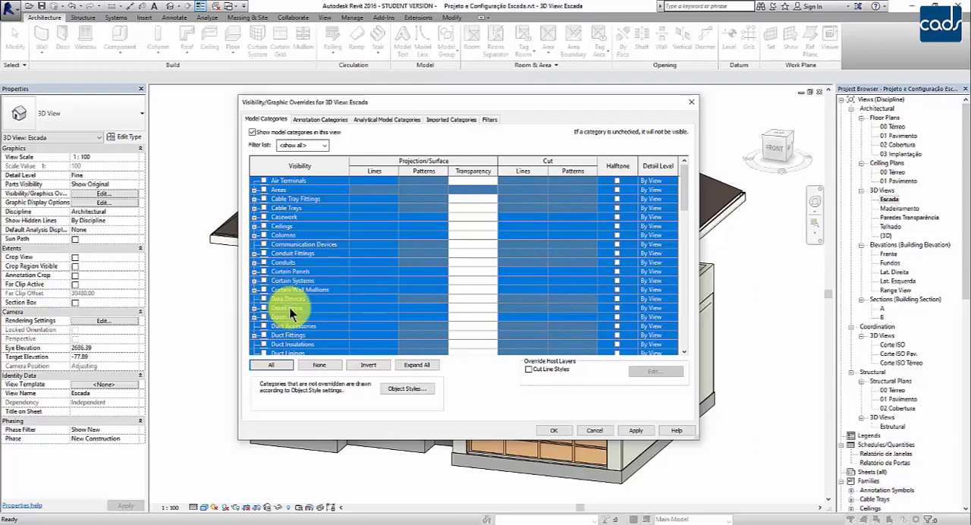
pyautogui.keyDown('ctrl'); pyautogui.click(313, 261); pyautogui.keyUp('ctrl')
pyautogui.click(315, 226)
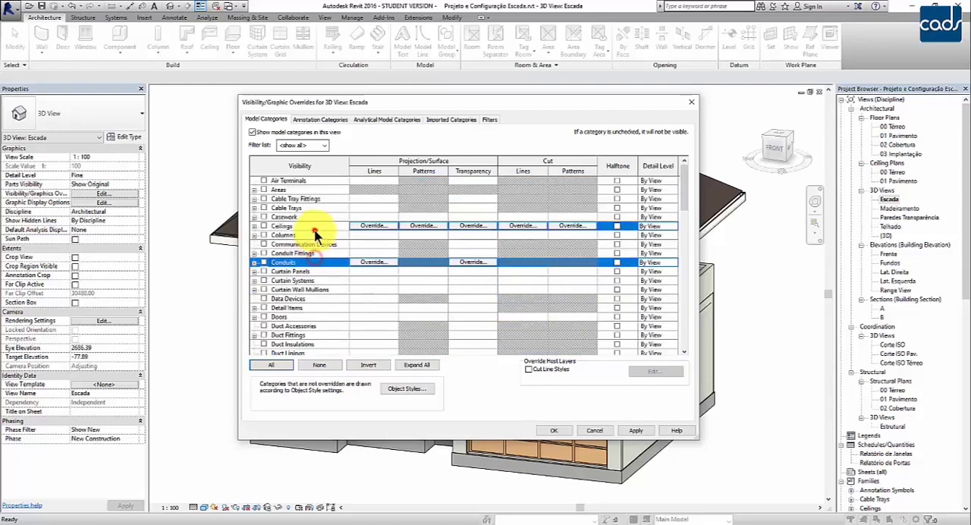
pyautogui.click(319, 366)
# Make only the Stairs category visible in the Escada view and apply the visibility overrides.
pyautogui.scroll(-1, 321, 312)
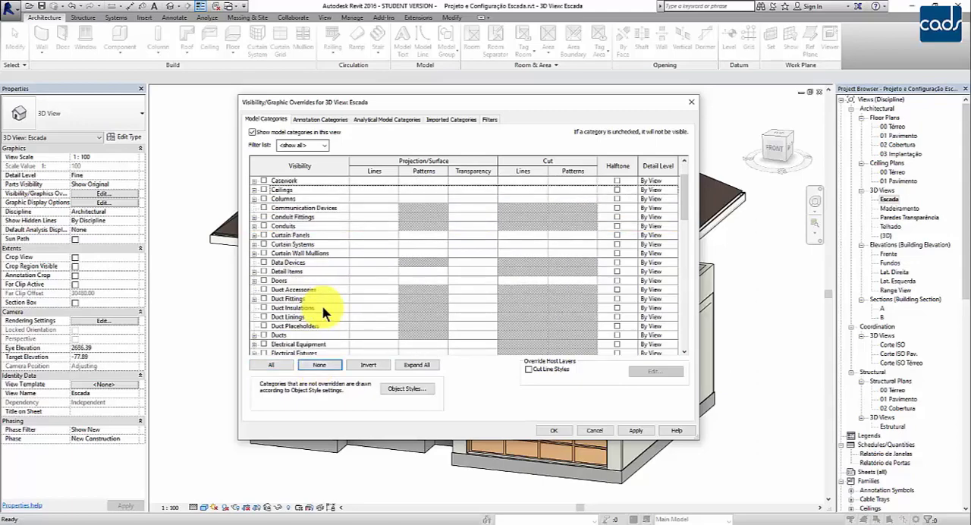
pyautogui.scroll(-9, 322, 307)
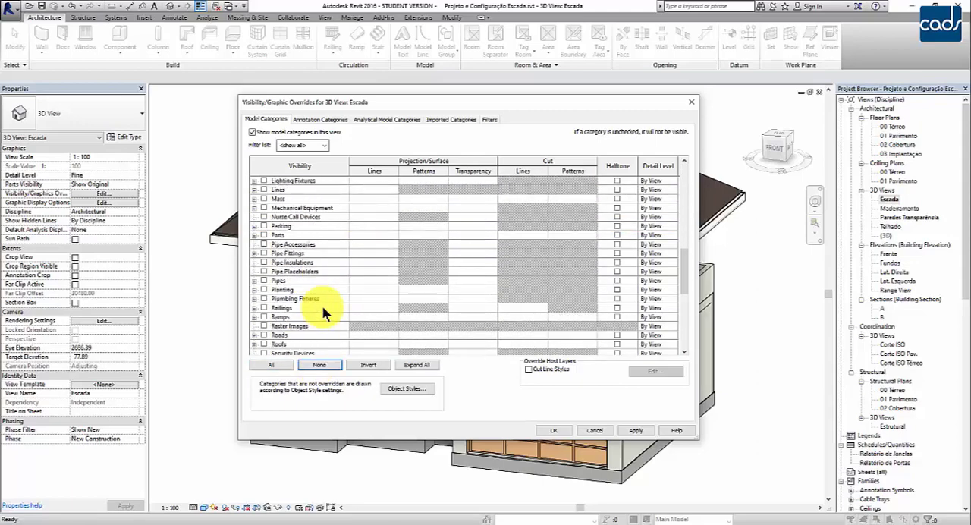
pyautogui.scroll(-8, 321, 305)
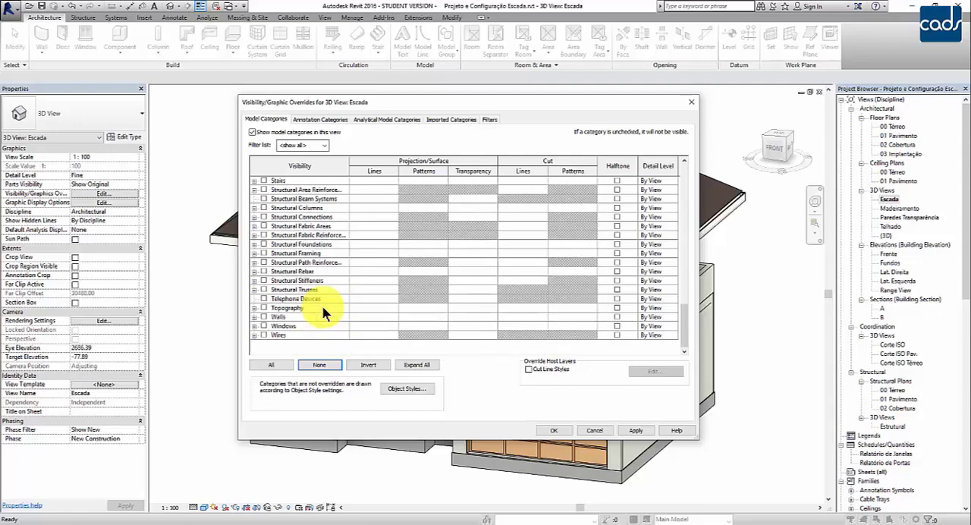
pyautogui.scroll(1, 322, 312)
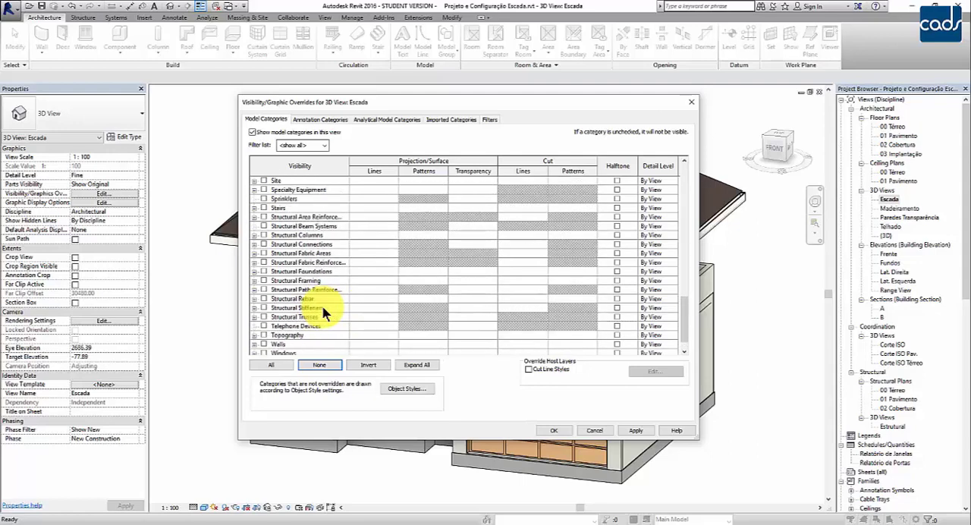
pyautogui.click(263, 206)
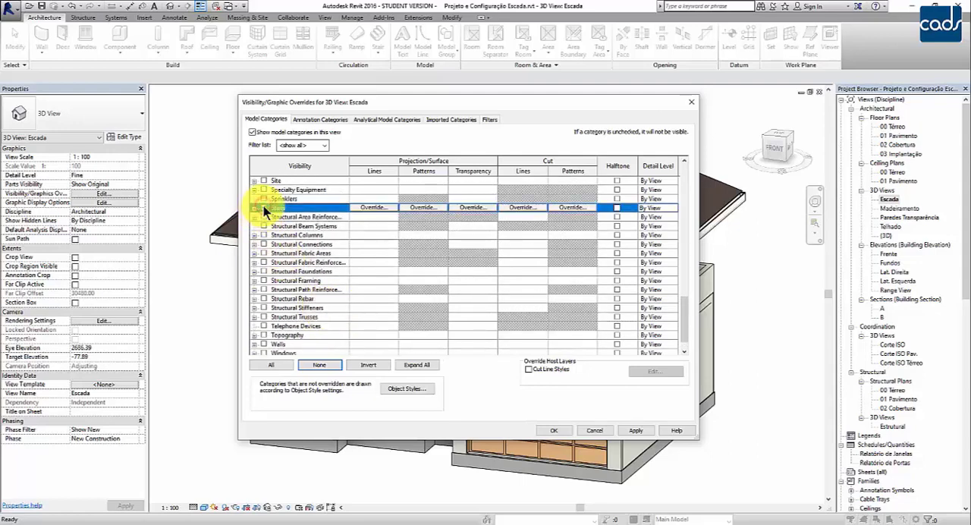
pyautogui.click(263, 207)
pyautogui.click(554, 430)
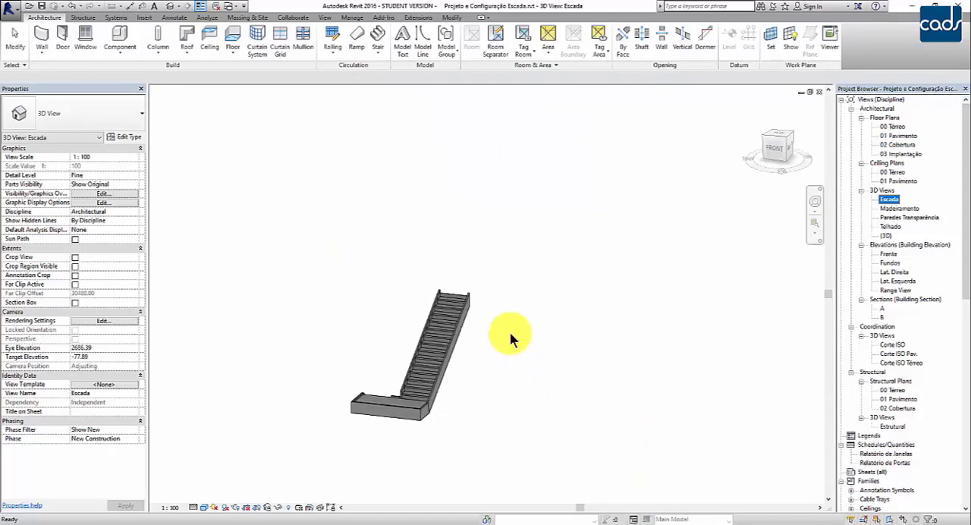
# Examine the isolated stair in 3D from the back, looking at both runs, the landing and the stringers.
pyautogui.moveTo(641, 283); pyautogui.dragTo(628, 314, button='middle')
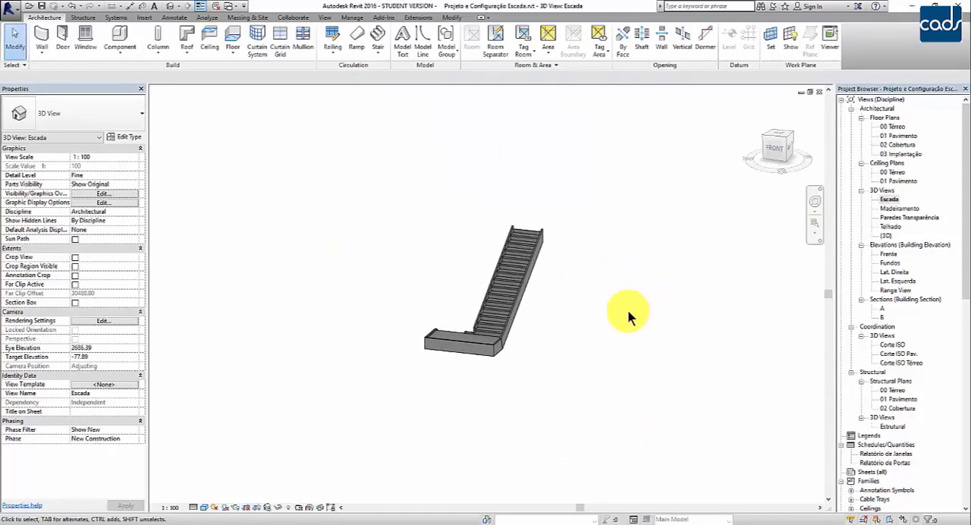
pyautogui.keyDown('shift'); pyautogui.moveTo(624, 273); pyautogui.dragTo(293, 407, button='middle'); pyautogui.keyUp('shift')
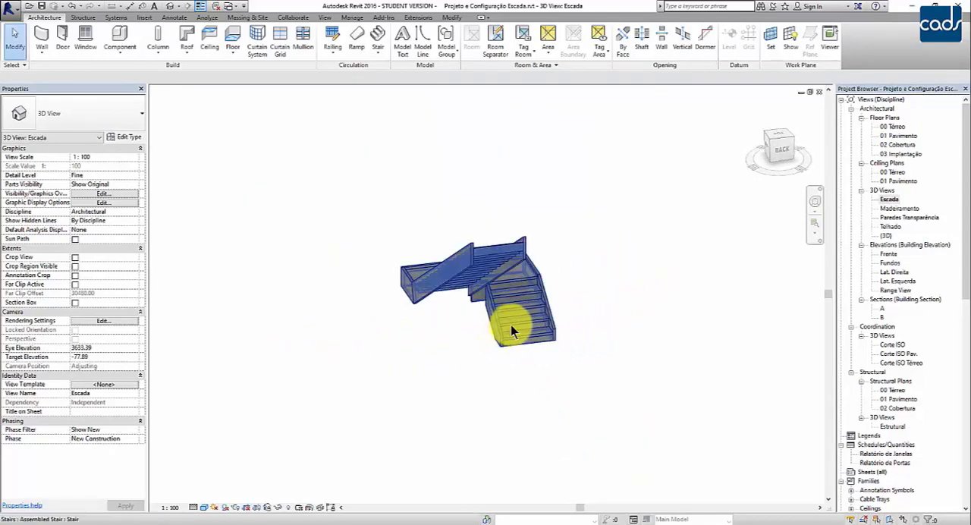
pyautogui.scroll(3, 512, 331)
pyautogui.keyDown('shift'); pyautogui.moveTo(376, 368); pyautogui.dragTo(402, 390, button='middle'); pyautogui.keyUp('shift')
pyautogui.moveTo(403, 391); pyautogui.dragTo(448, 368, button='middle')
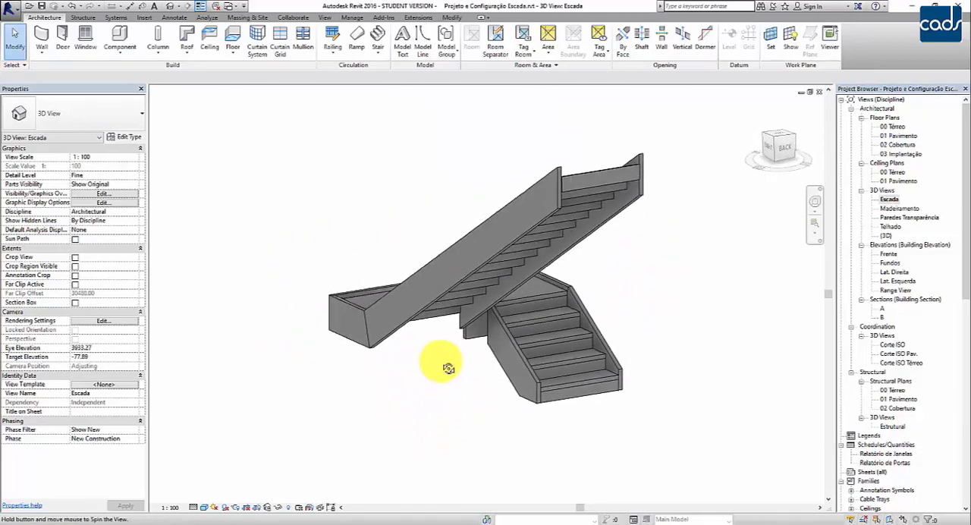
pyautogui.moveTo(433, 423); pyautogui.dragTo(412, 405, button='middle')
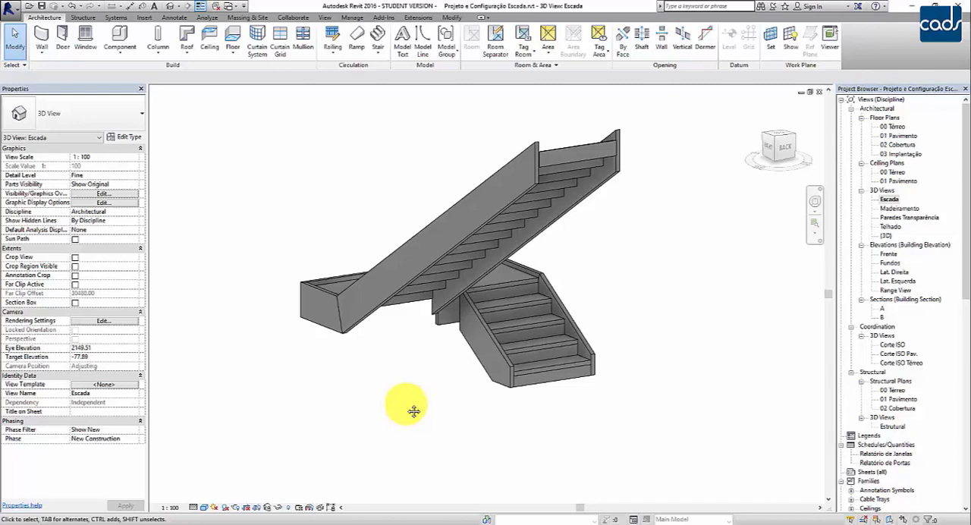
# Duplicate the selected stair's Genérica type and name the new type Madeira.
pyautogui.click(525, 355)
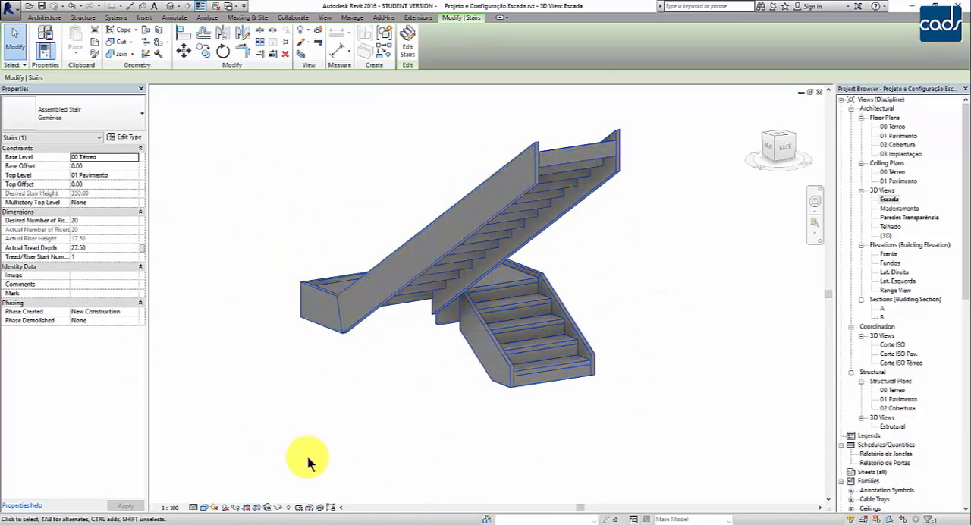
pyautogui.click(121, 136)
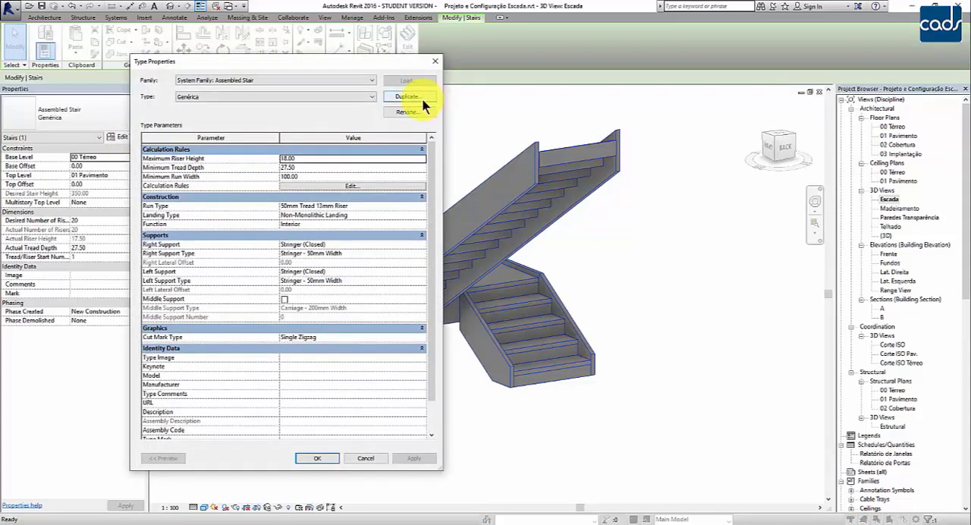
pyautogui.click(421, 98)
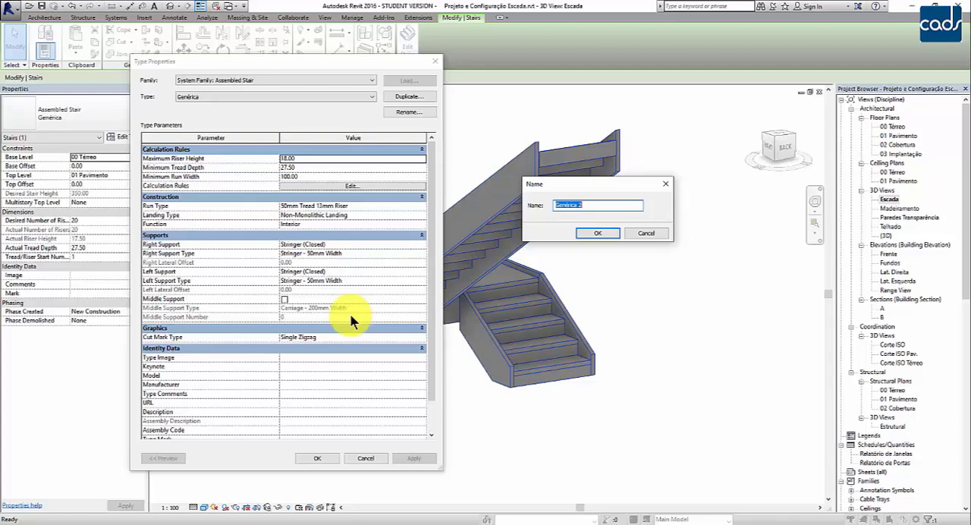
pyautogui.write('mADEIRA')
pyautogui.press('BackSpace')
pyautogui.press('BackSpace')
pyautogui.press('BackSpace')
pyautogui.press('BackSpace')
pyautogui.press('BackSpace')
pyautogui.press('BackSpace')
pyautogui.press('BackSpace')
pyautogui.write('Madei')
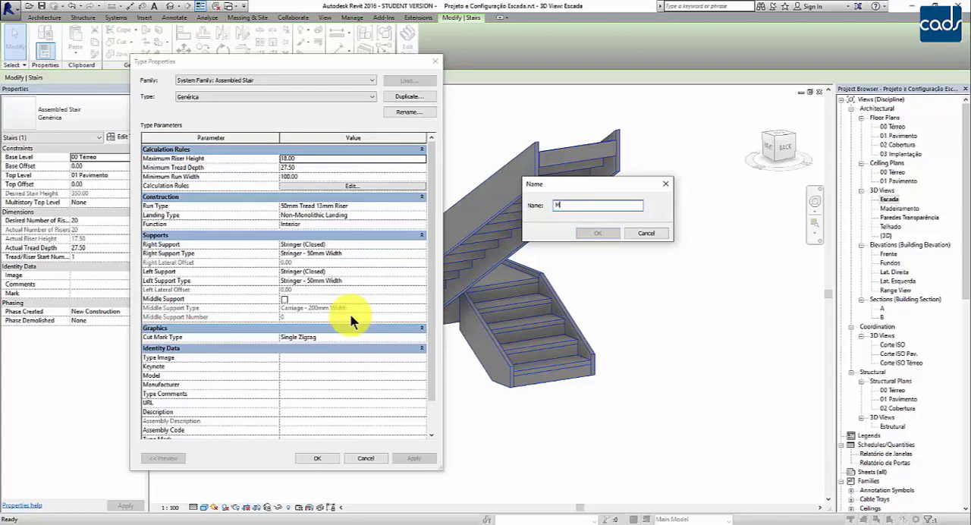
pyautogui.press('BackSpace')
pyautogui.press('BackSpace')
pyautogui.press('BackSpace')
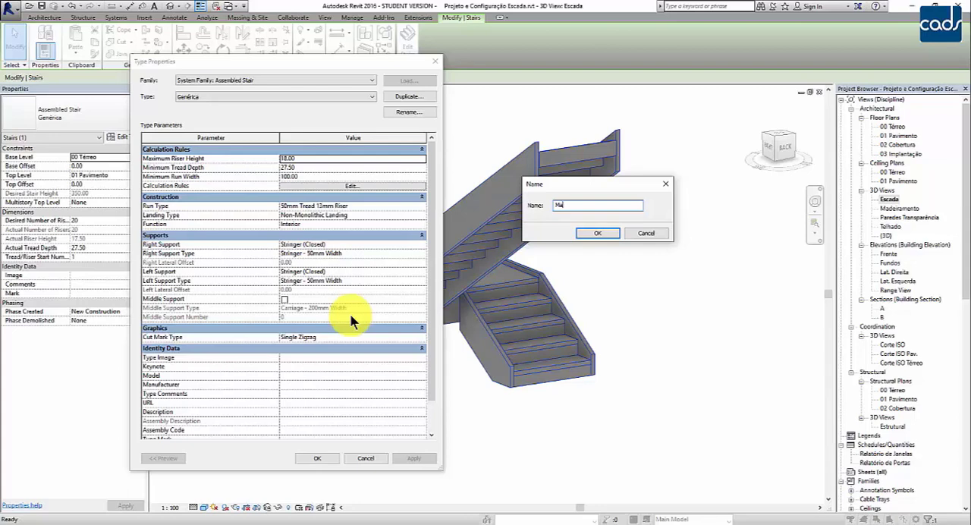
pyautogui.write('deira')
pyautogui.click(581, 233)
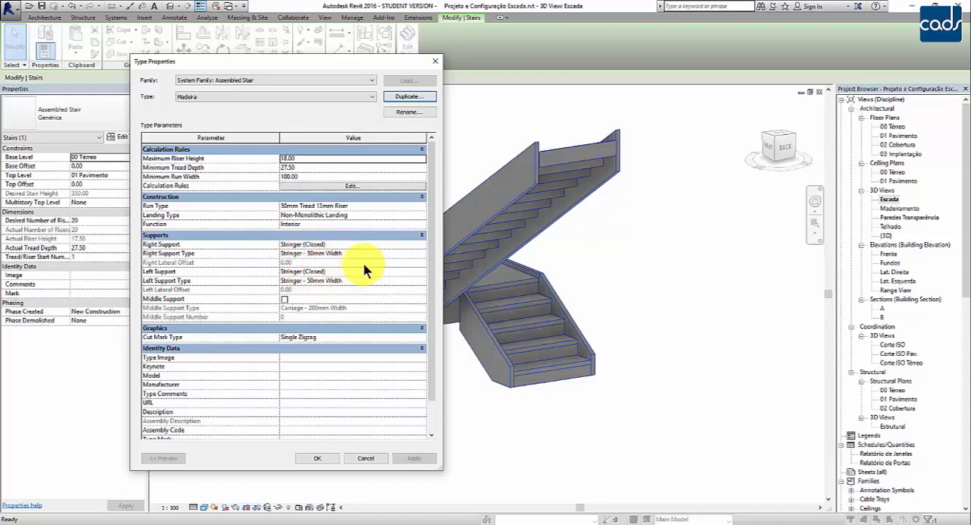
# Set the Madeira stair type's right and left supports to Carriage (Open) and apply the type changes.
pyautogui.click(418, 255)
pyautogui.click(420, 244)
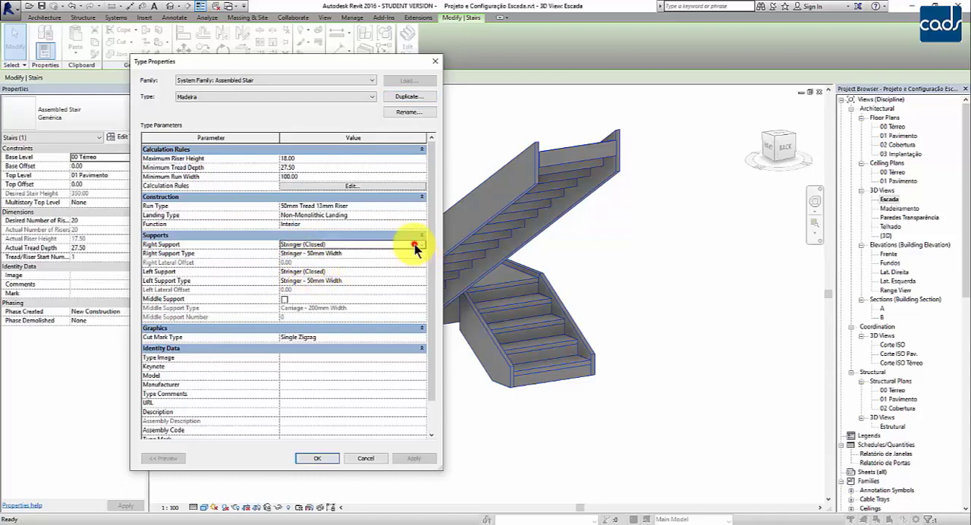
pyautogui.click(421, 244)
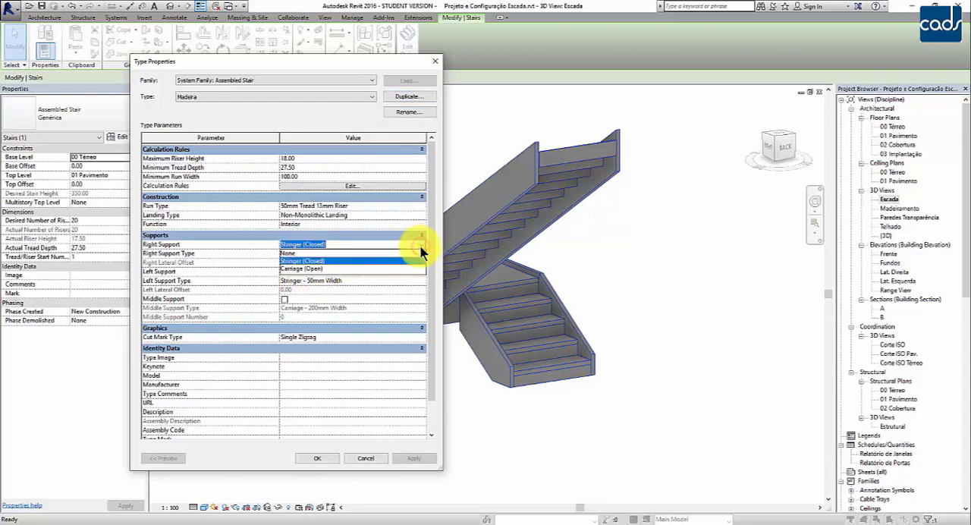
pyautogui.click(311, 270)
pyautogui.click(323, 272)
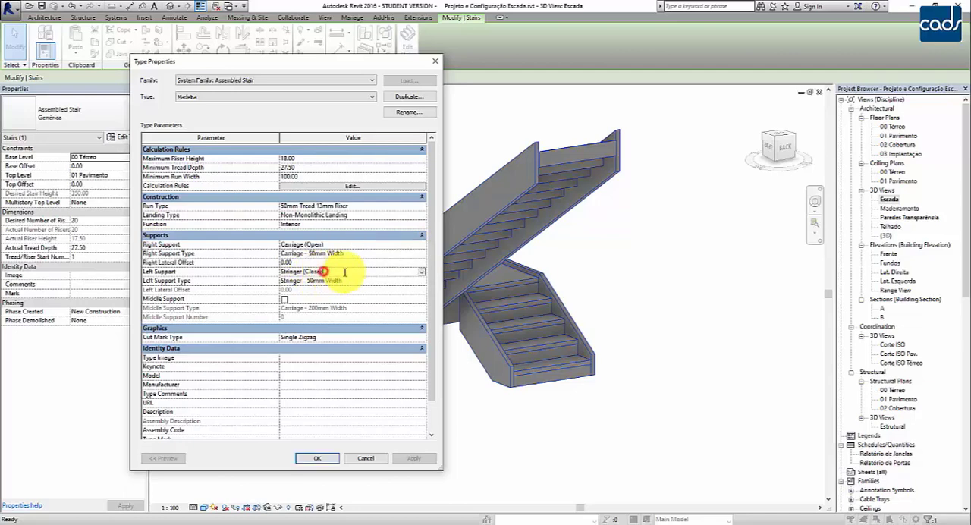
pyautogui.click(422, 271)
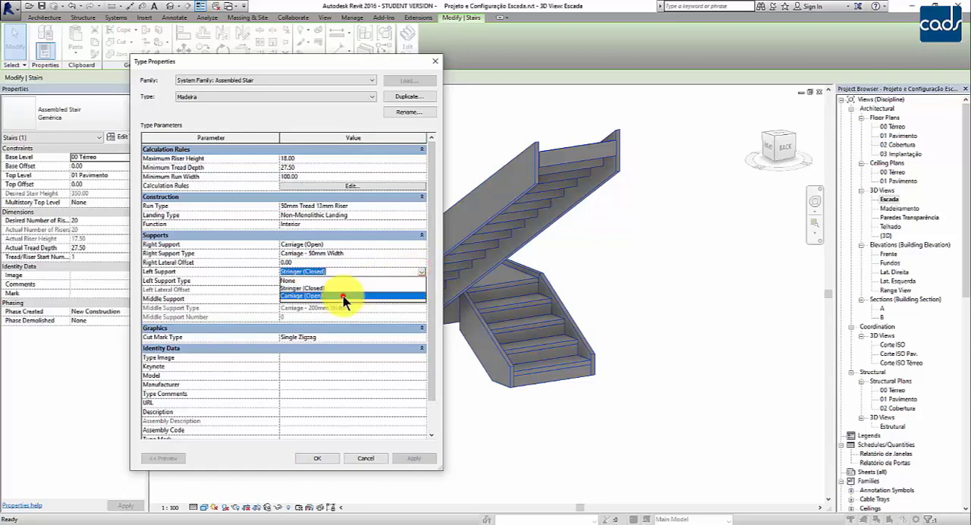
pyautogui.click(342, 296)
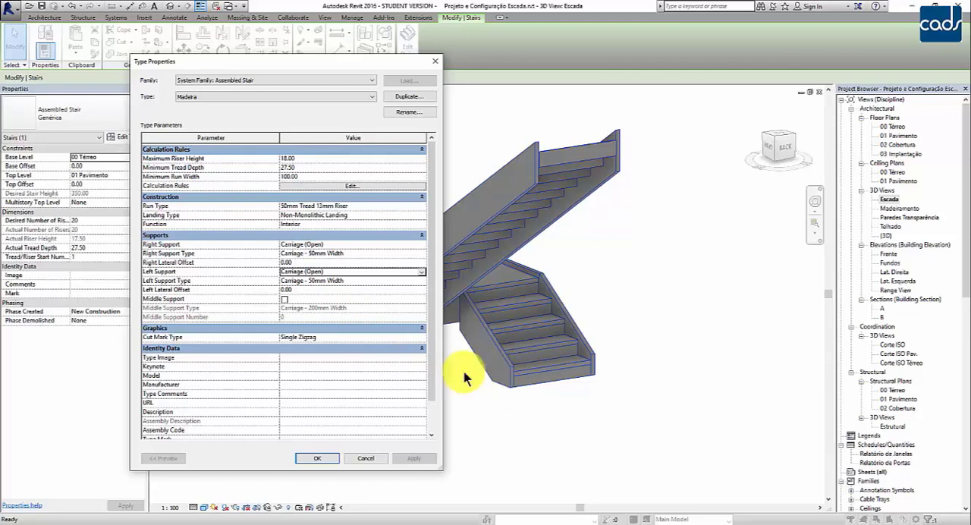
pyautogui.click(304, 460)
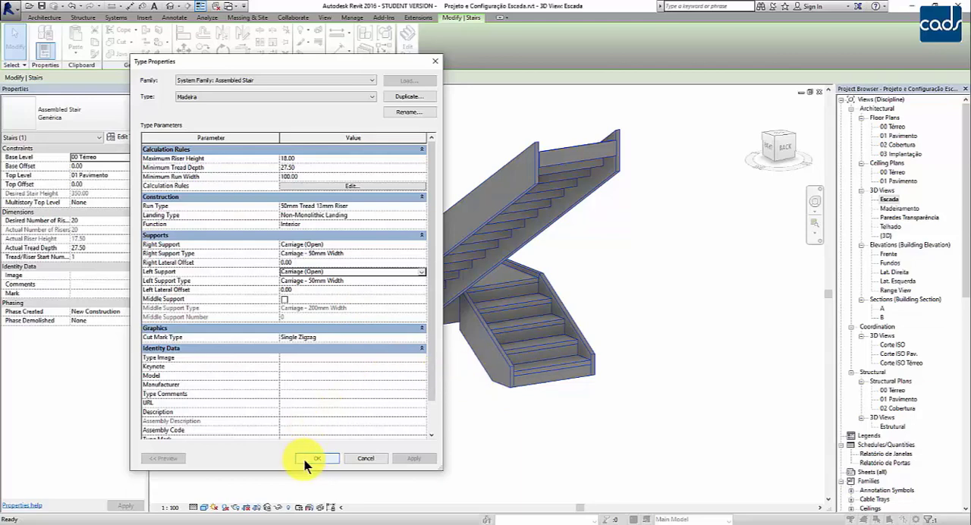
pyautogui.scroll(3, 395, 375)
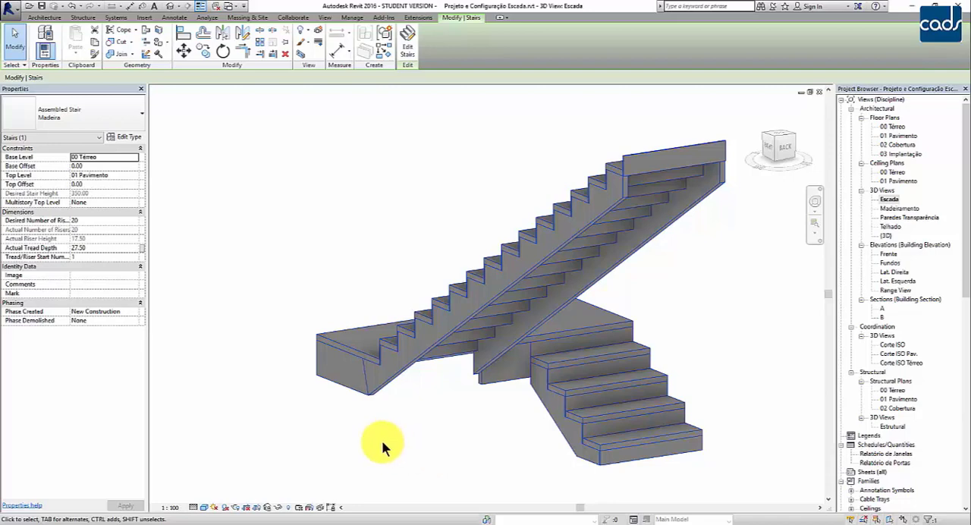
# Set the Madeira stair type's right and left supports back to Stringer (Closed).
pyautogui.click(131, 140)
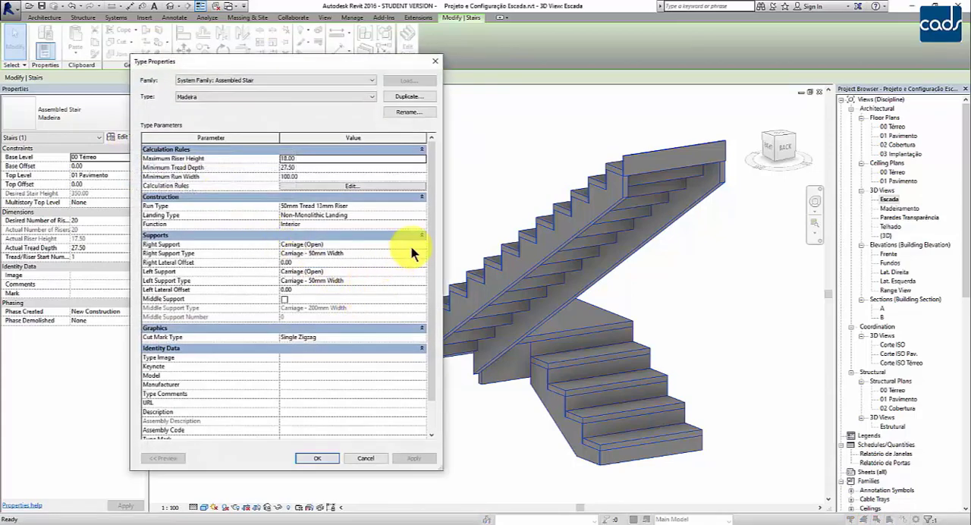
pyautogui.click(419, 243)
pyautogui.click(312, 257)
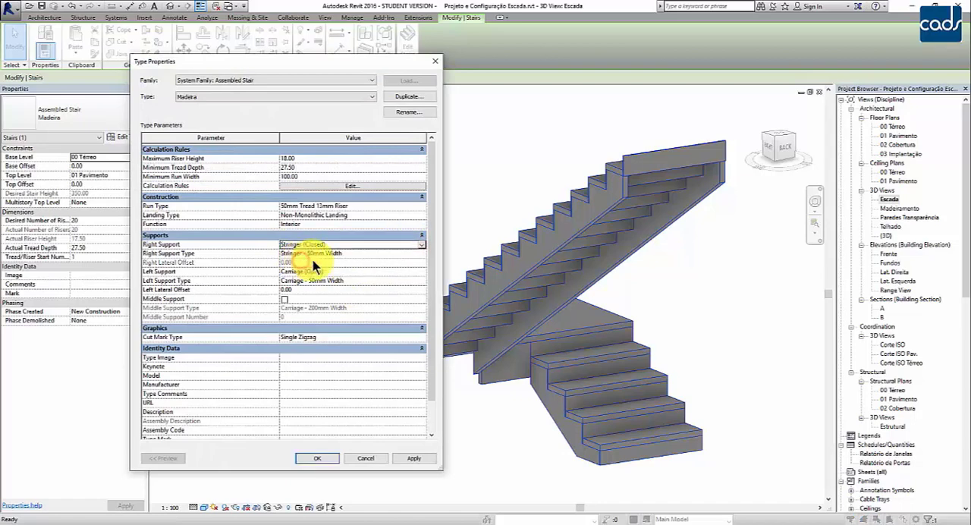
pyautogui.click(371, 270)
pyautogui.click(421, 271)
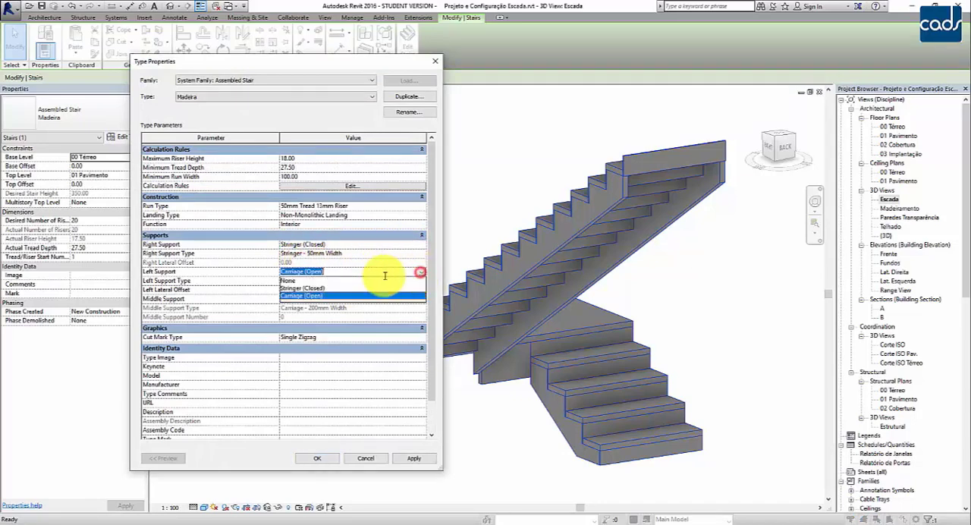
pyautogui.click(327, 289)
pyautogui.click(367, 253)
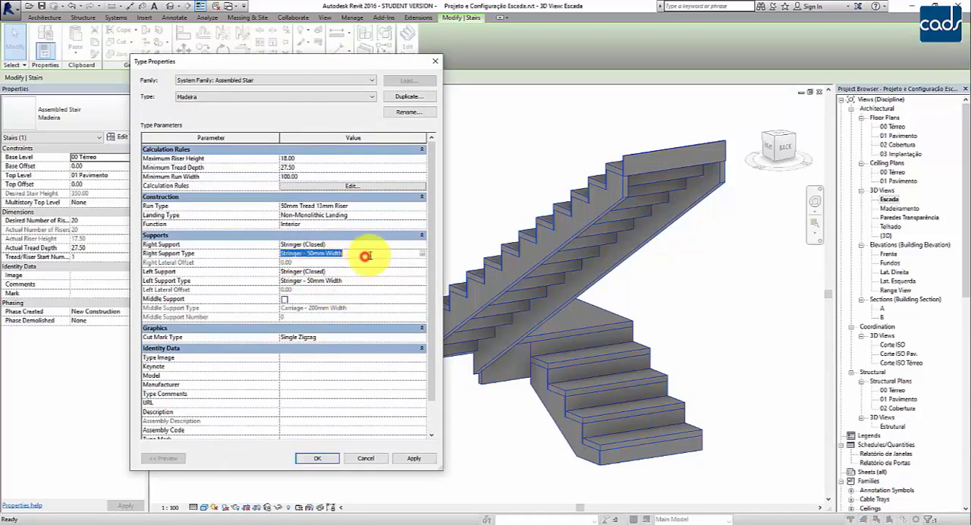
pyautogui.click(421, 253)
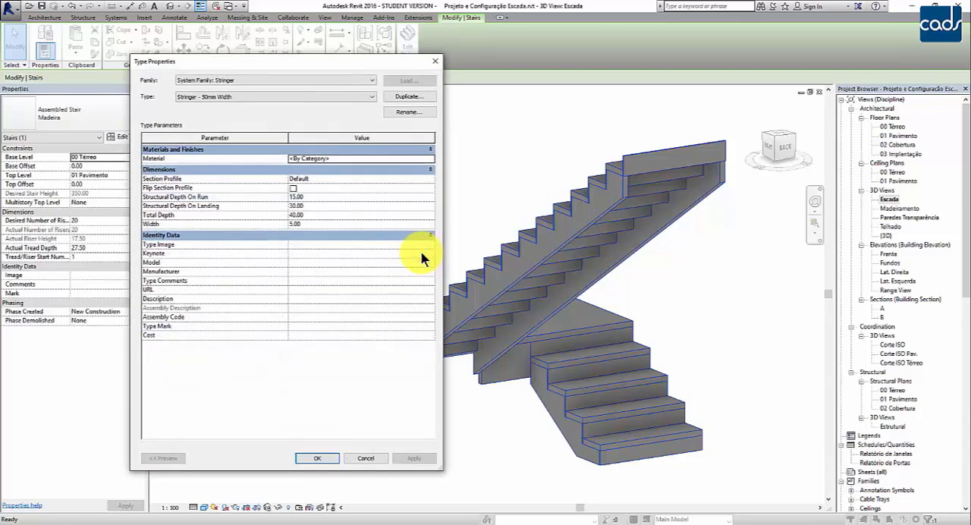
pyautogui.moveTo(359, 62); pyautogui.dragTo(706, 129)
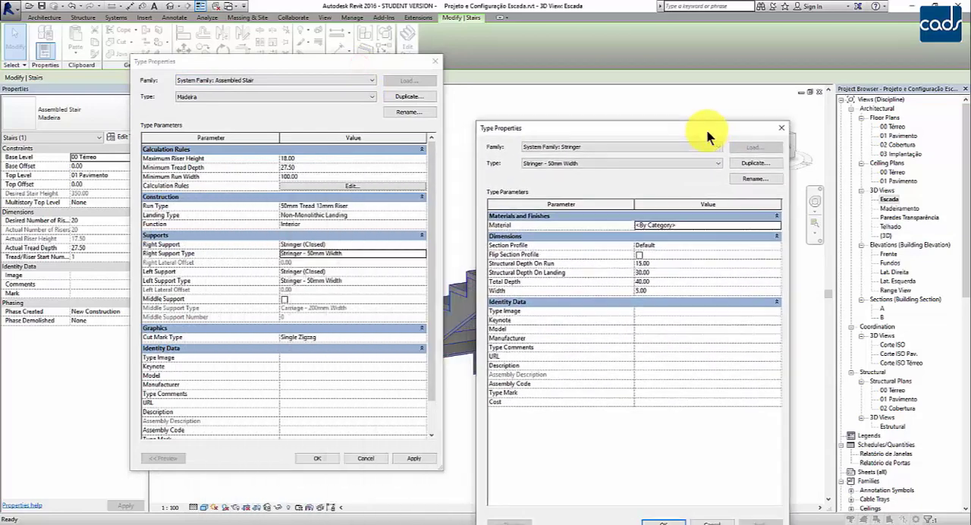
pyautogui.click(781, 127)
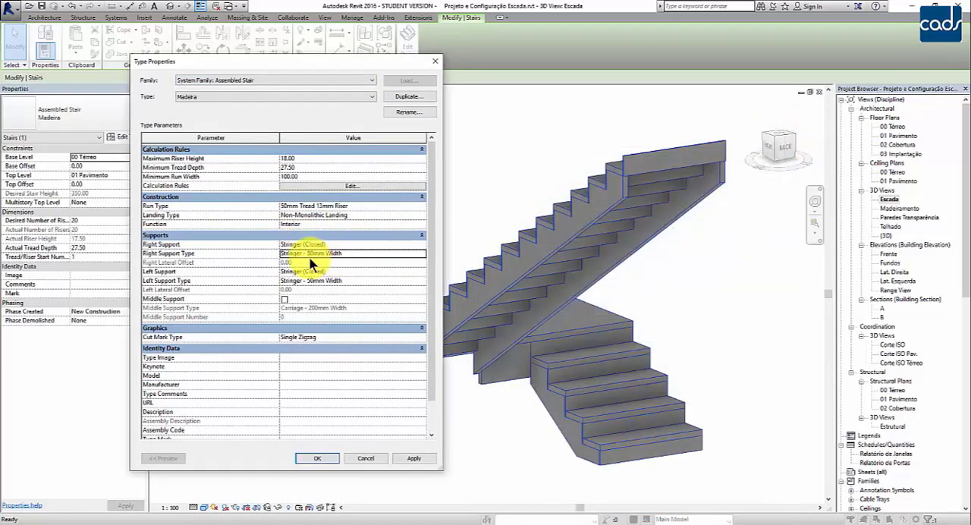
# In the right support's Stringer - 50mm Width type, create a new material for the stringer and name it Madeira Escada.
pyautogui.click(368, 253)
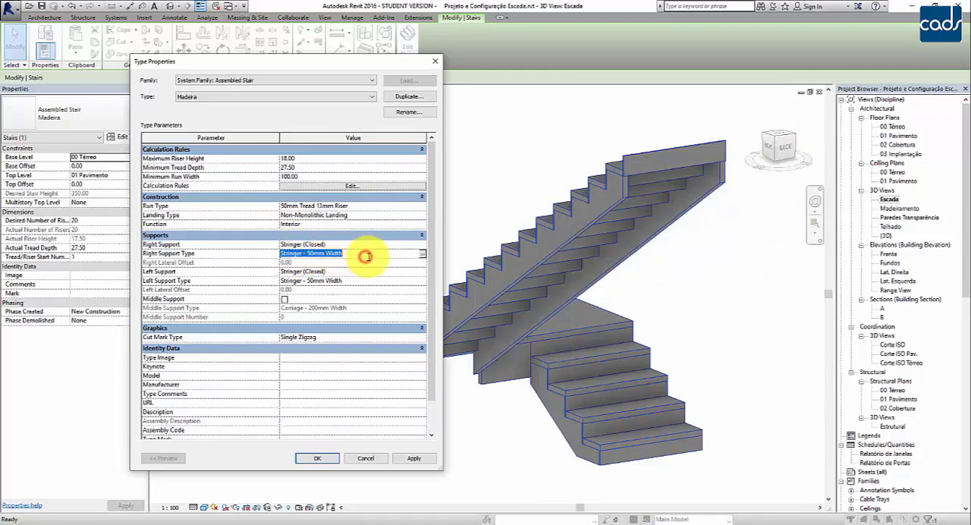
pyautogui.click(422, 253)
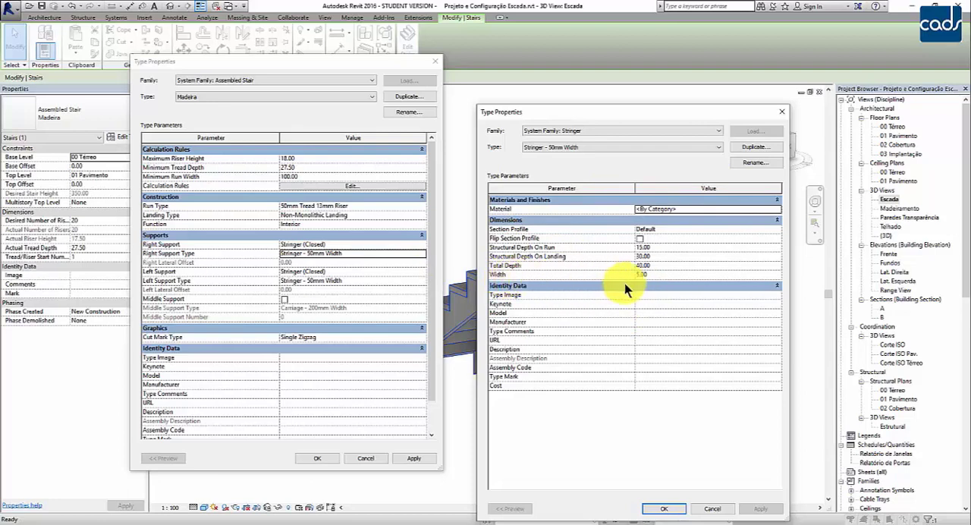
pyautogui.click(657, 275)
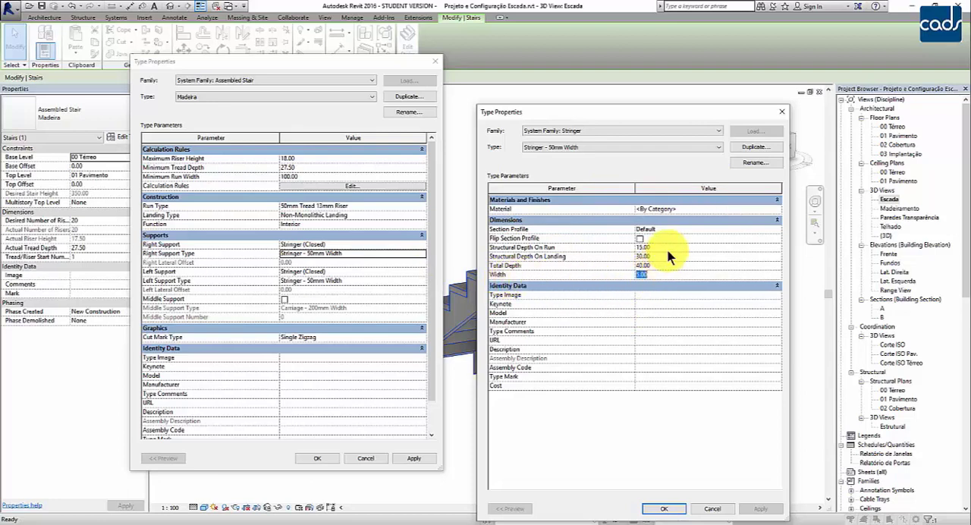
pyautogui.click(682, 204)
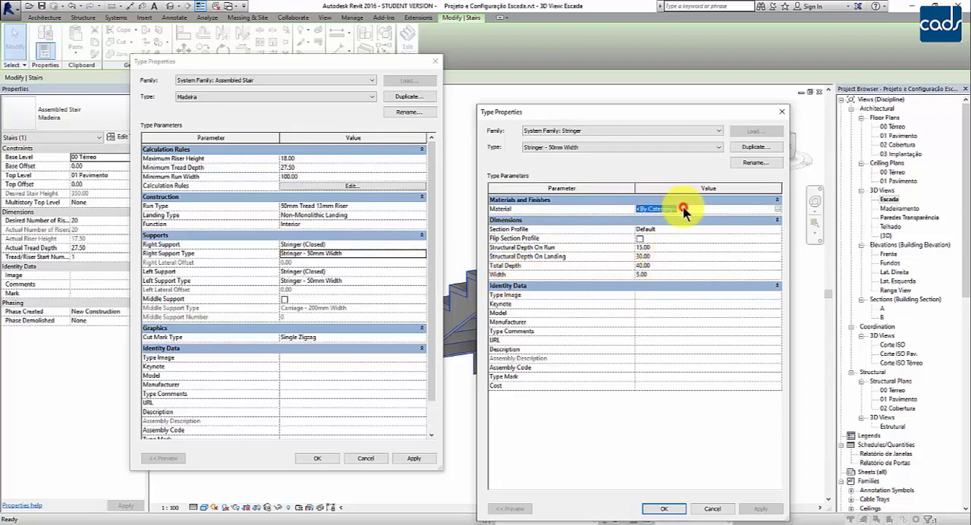
pyautogui.click(776, 210)
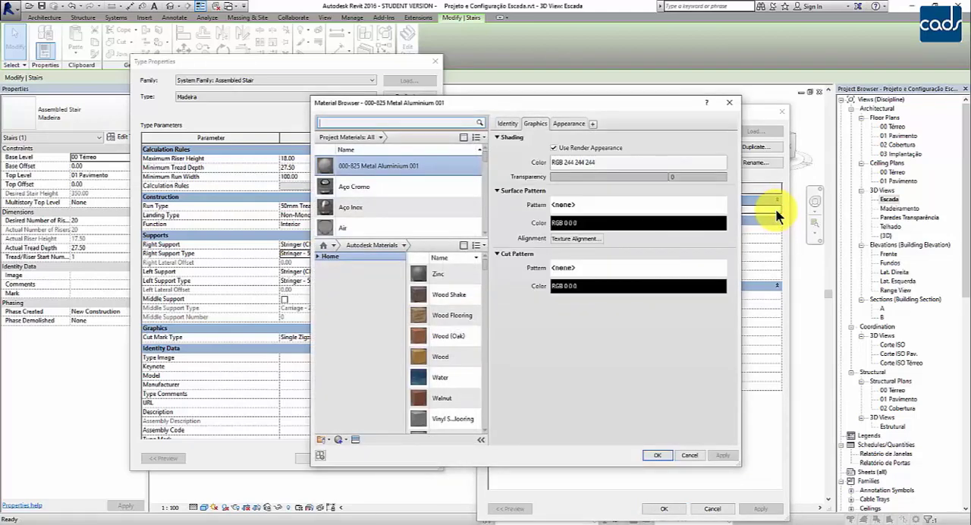
pyautogui.click(323, 440)
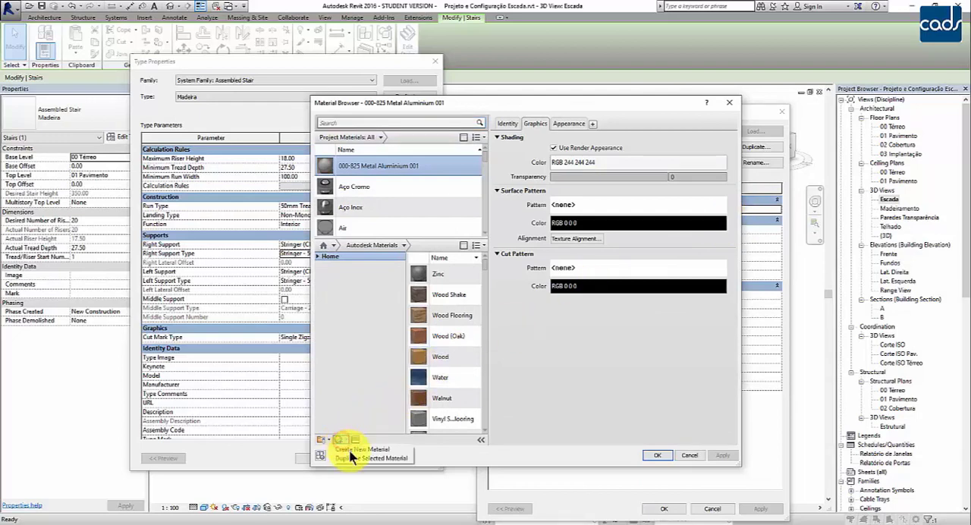
pyautogui.click(355, 449)
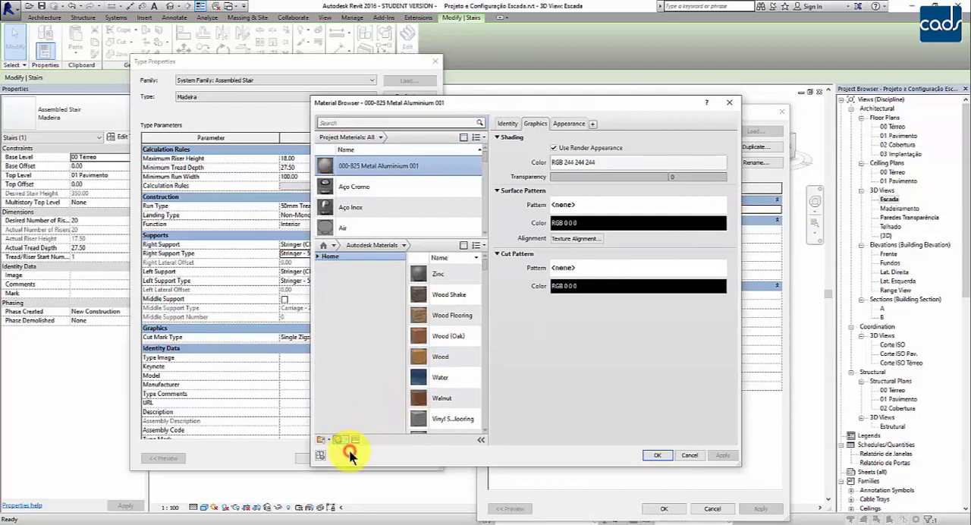
pyautogui.click(506, 125)
pyautogui.tripleClick(576, 139)
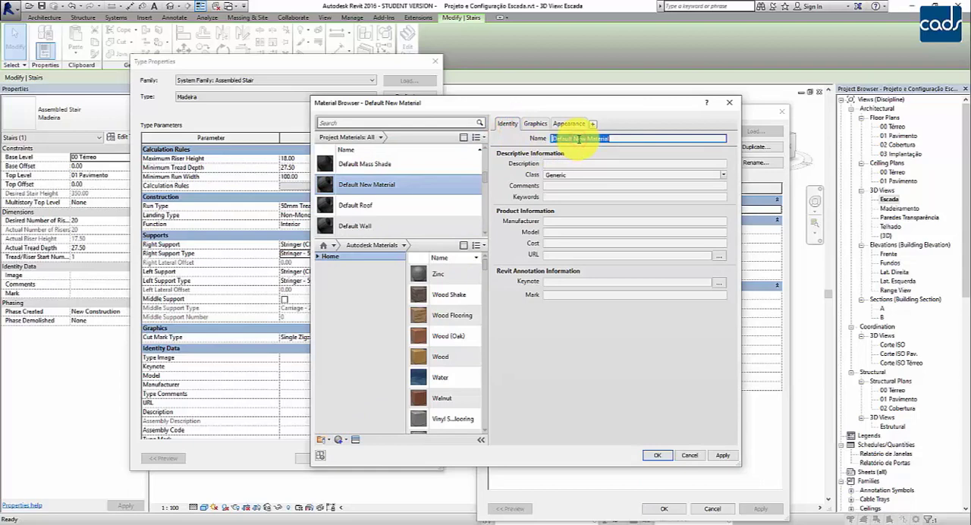
pyautogui.write('Madeira Escada')
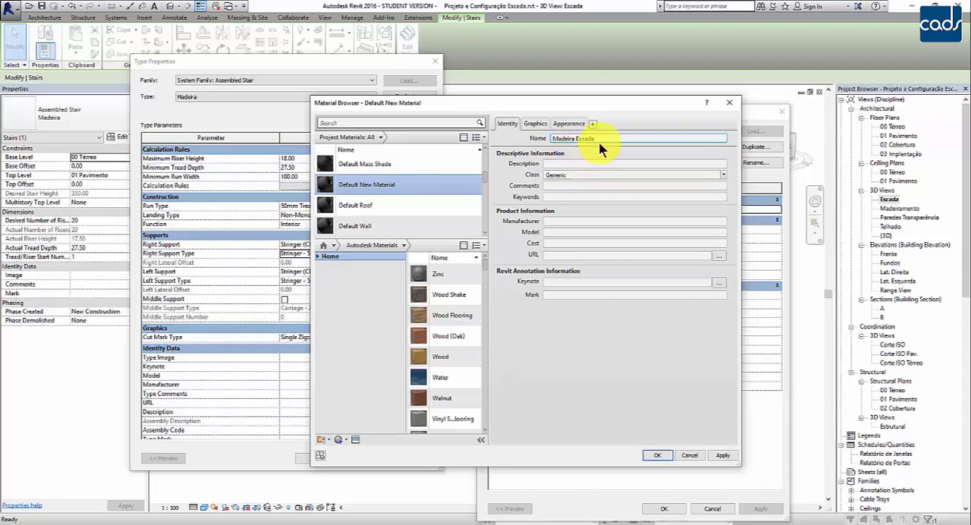
pyautogui.press('Return')
# Copy the new material's name into its description so that it reads Madeira Escada.
pyautogui.tripleClick(598, 135)
pyautogui.hotkey('ctrl', 'c')
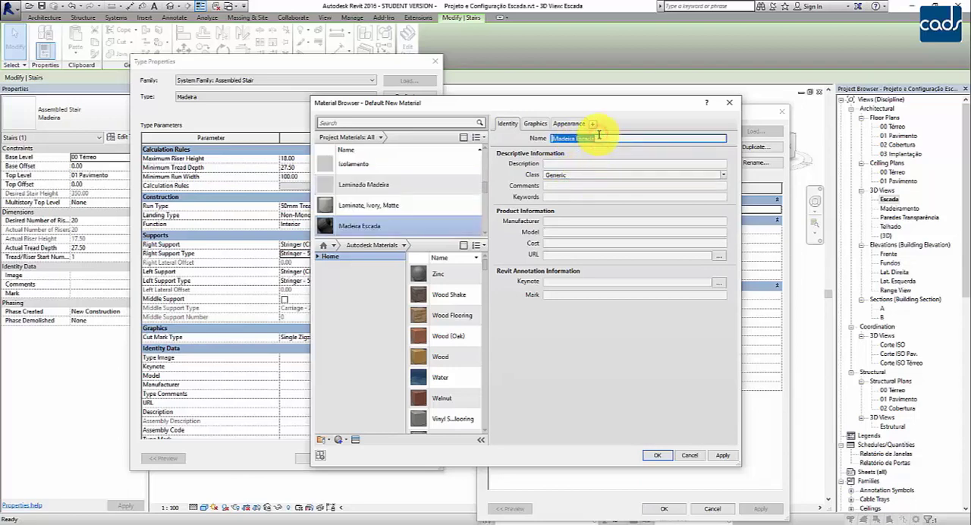
pyautogui.click(575, 163)
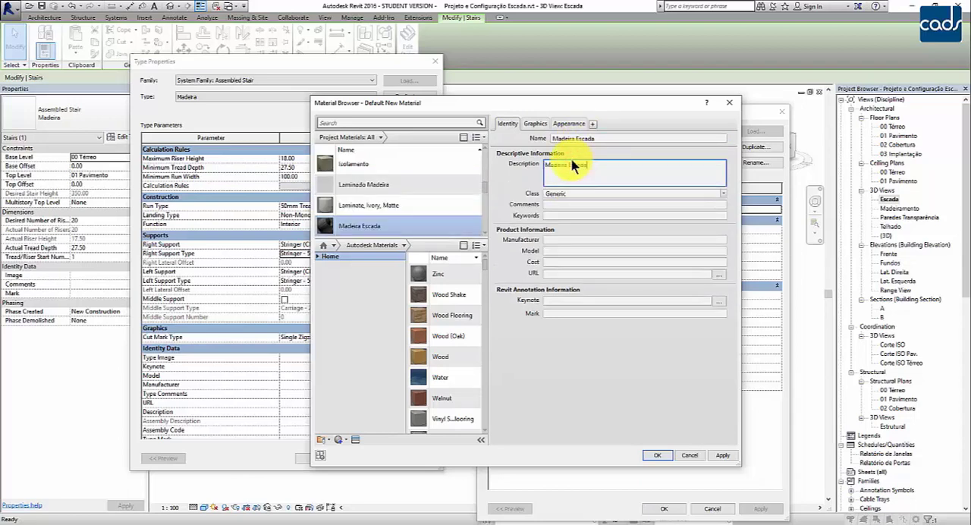
pyautogui.hotkey('ctrl', 'v')
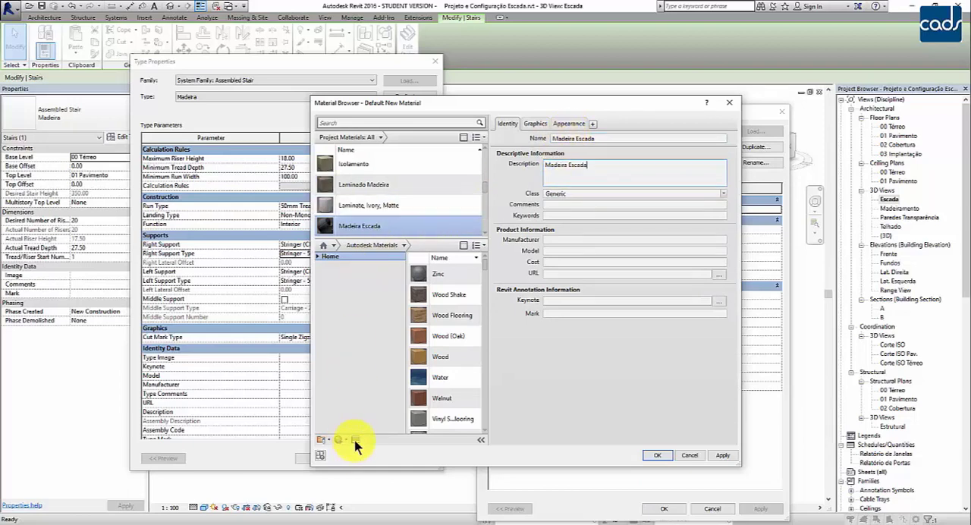
# Search the appearance assets for wood and apply Birch - Stained Dark Polished 1 to the Madeira Escada material.
pyautogui.click(356, 441)
pyautogui.click(607, 113)
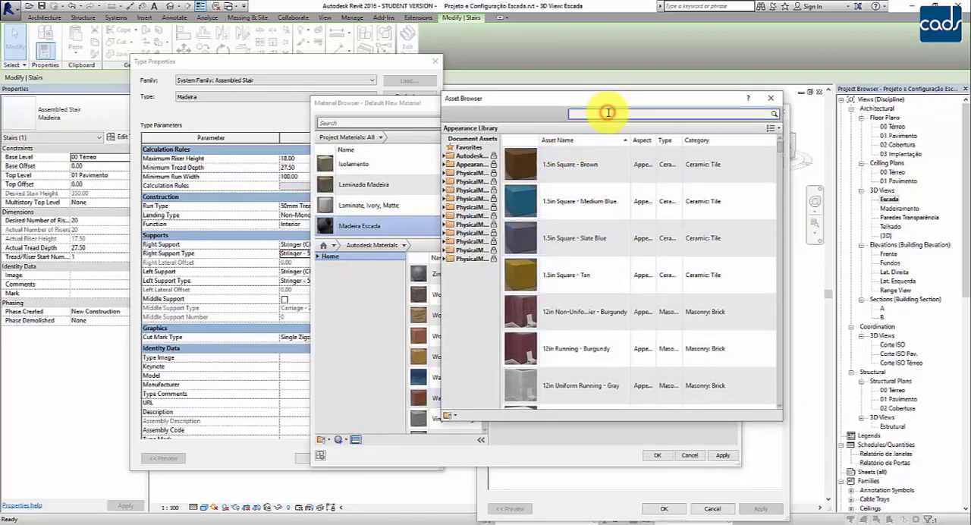
pyautogui.write('wood')
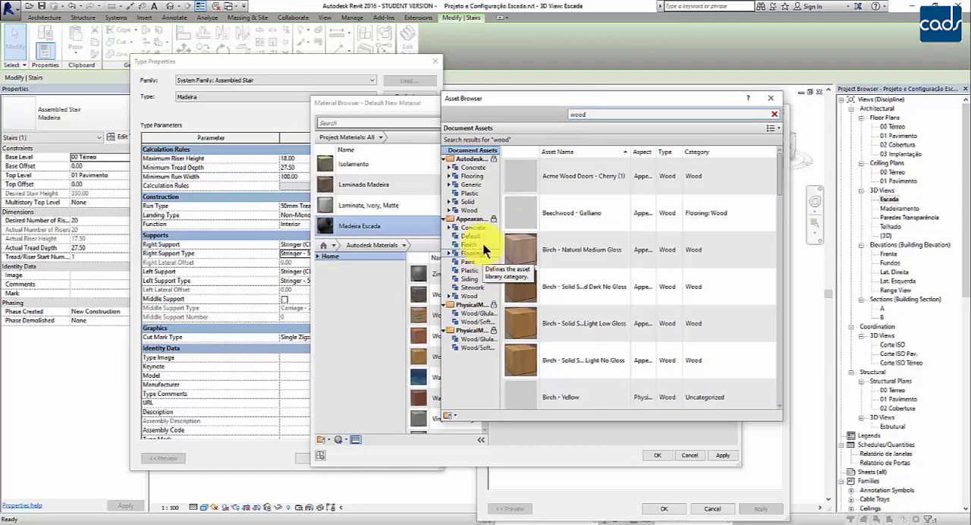
pyautogui.click(465, 297)
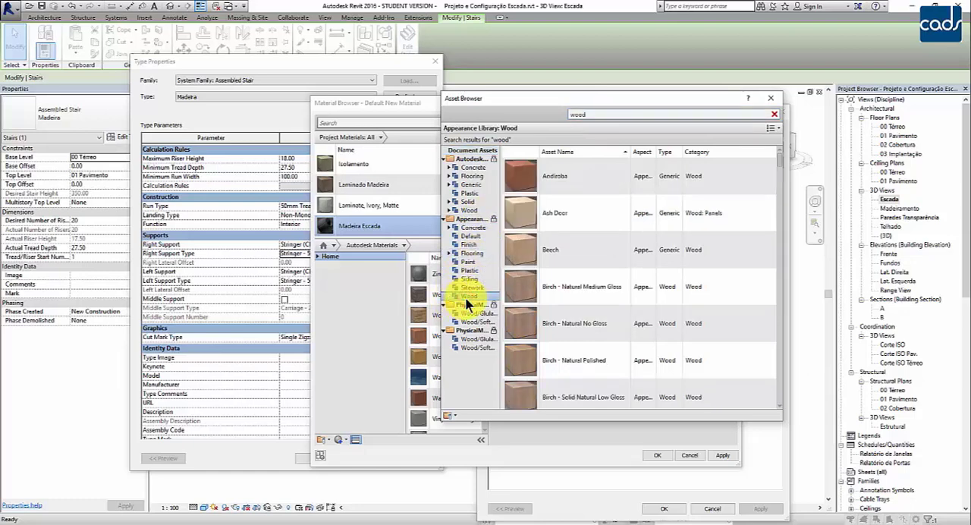
pyautogui.scroll(-3, 591, 268)
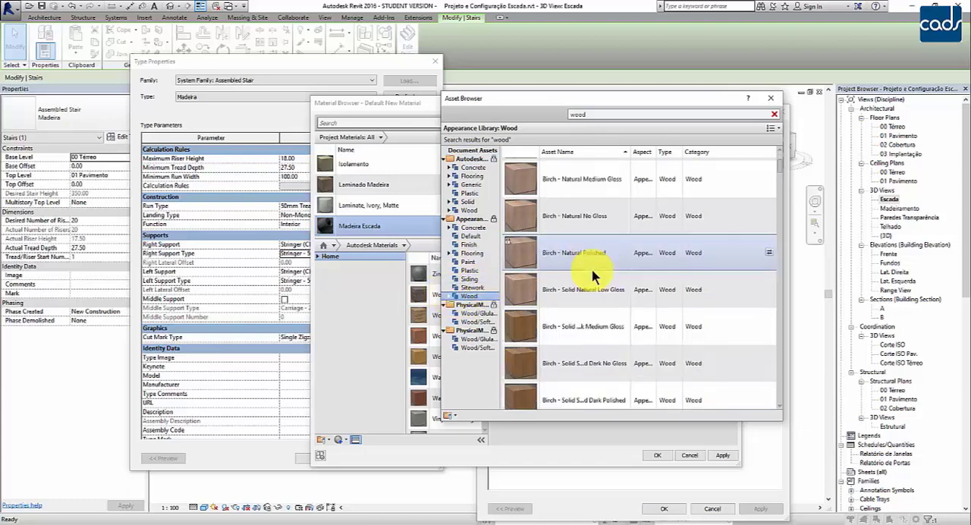
pyautogui.scroll(-4, 593, 270)
pyautogui.scroll(1, 593, 270)
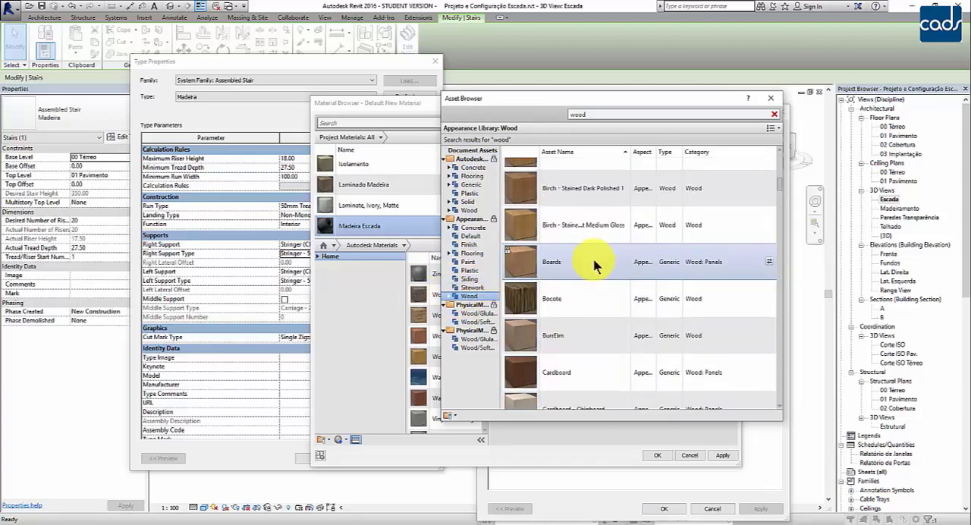
pyautogui.click(590, 188)
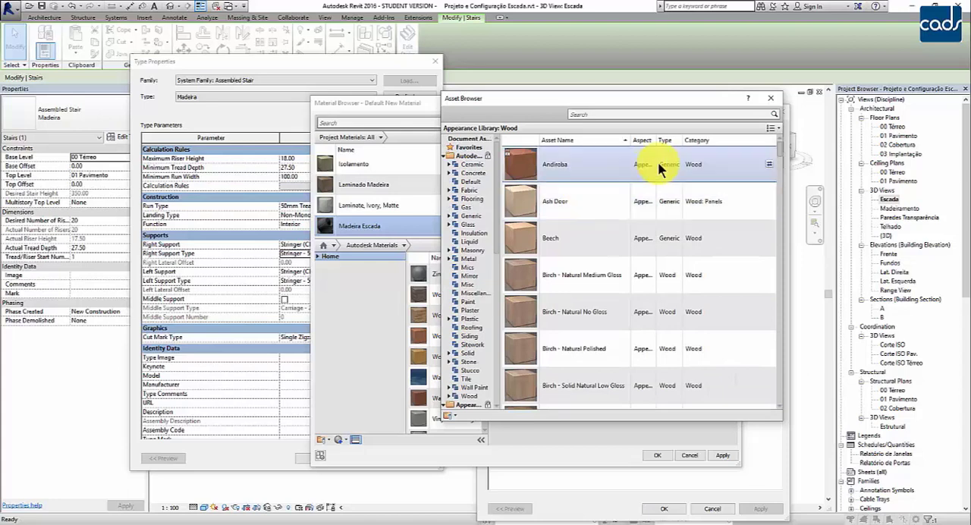
pyautogui.click(771, 98)
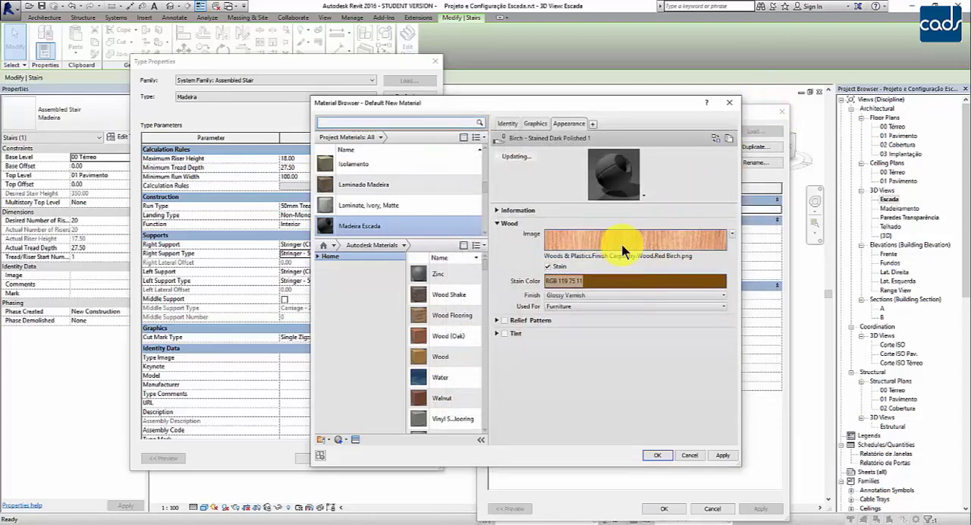
pyautogui.moveTo(622, 246)
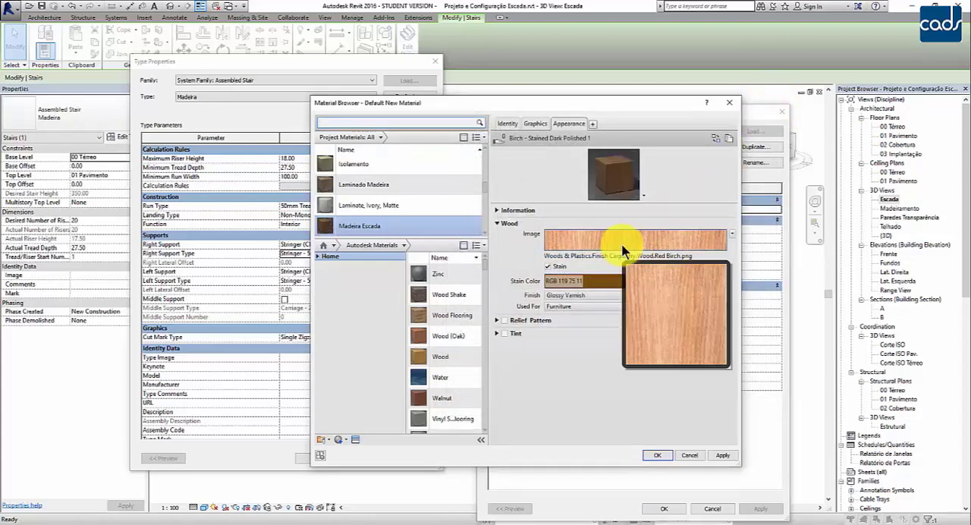
# Make the Madeira Escada material's shading use its render appearance and accept it as the Stringer - 50mm Width material.
pyautogui.click(534, 124)
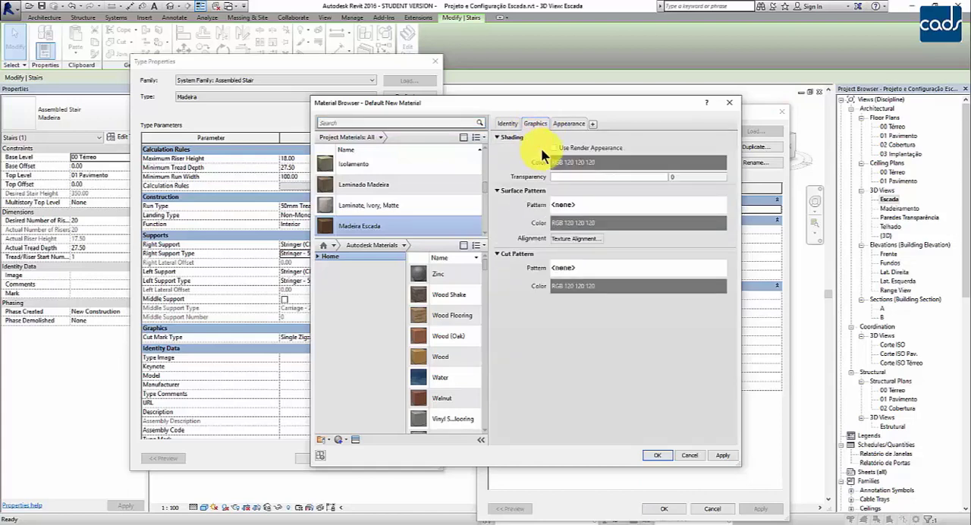
pyautogui.click(554, 149)
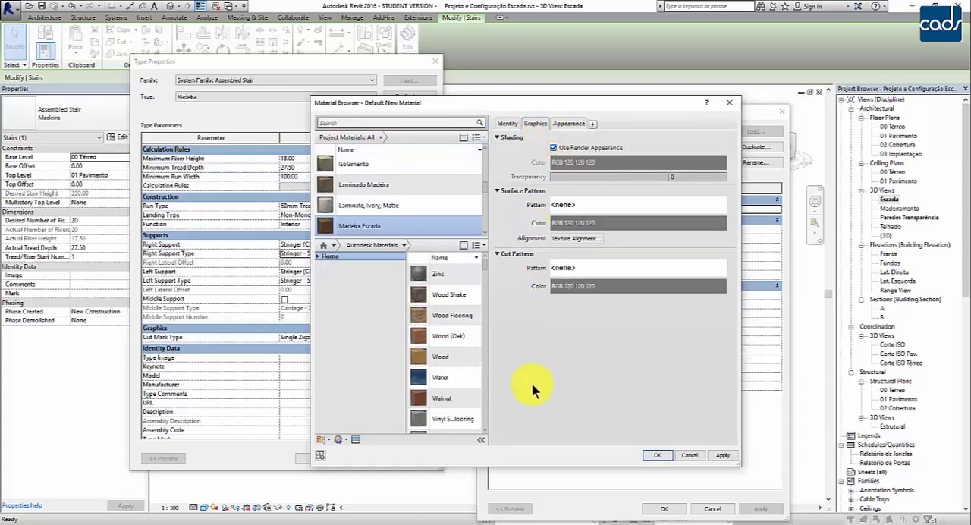
pyautogui.click(654, 455)
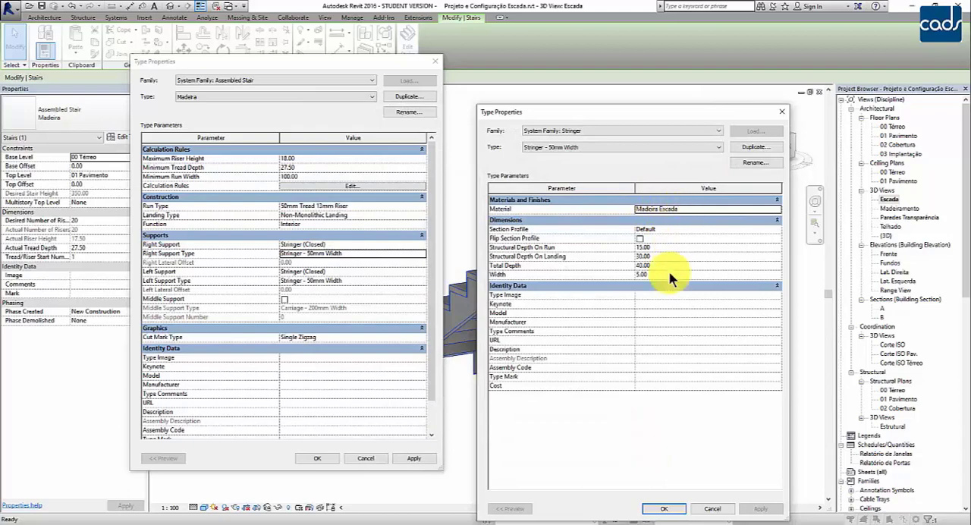
pyautogui.click(683, 210)
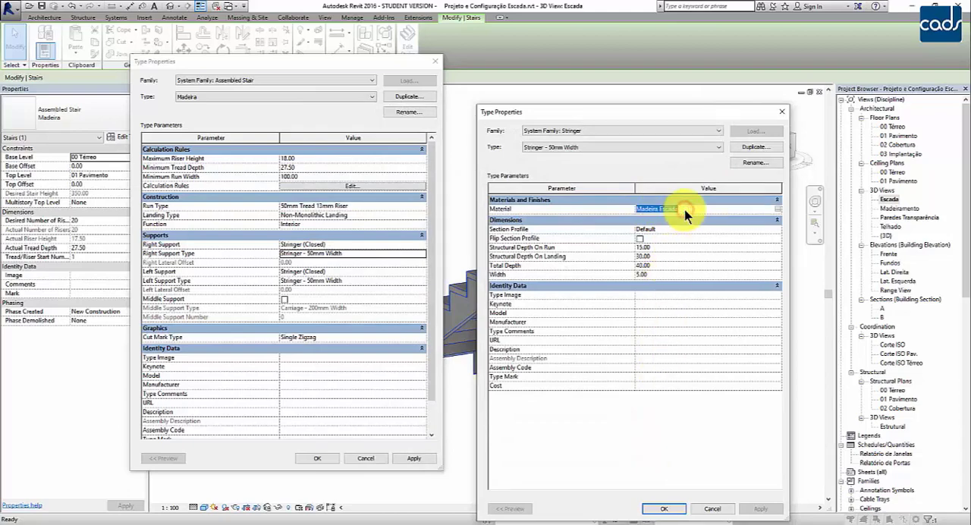
pyautogui.click(662, 508)
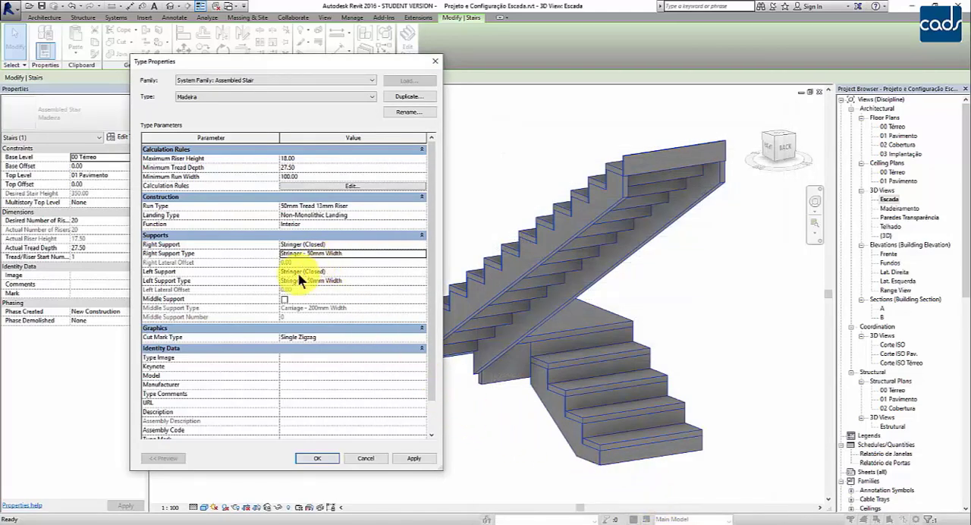
# Check the material of the left support's stringer type, then apply the Madeira stair type changes and deselect the stair.
pyautogui.click(394, 281)
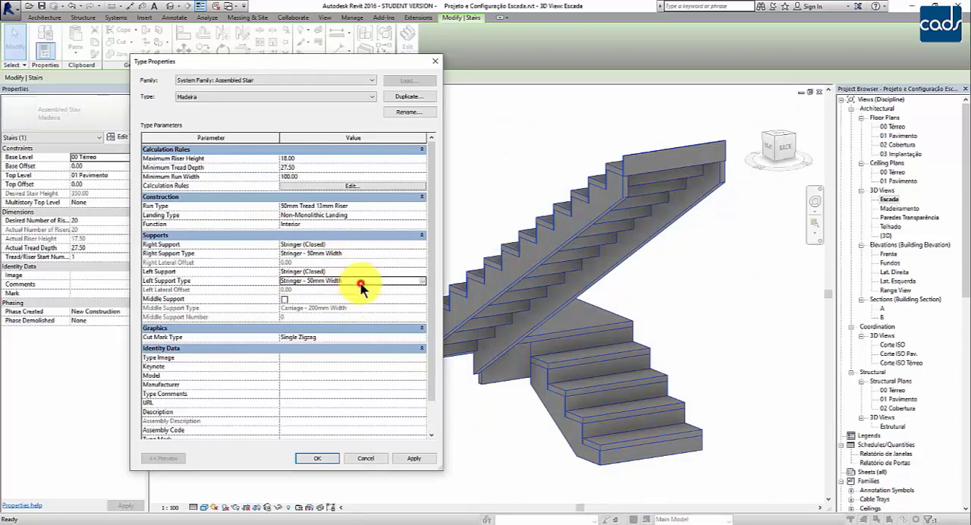
pyautogui.click(420, 281)
pyautogui.click(658, 210)
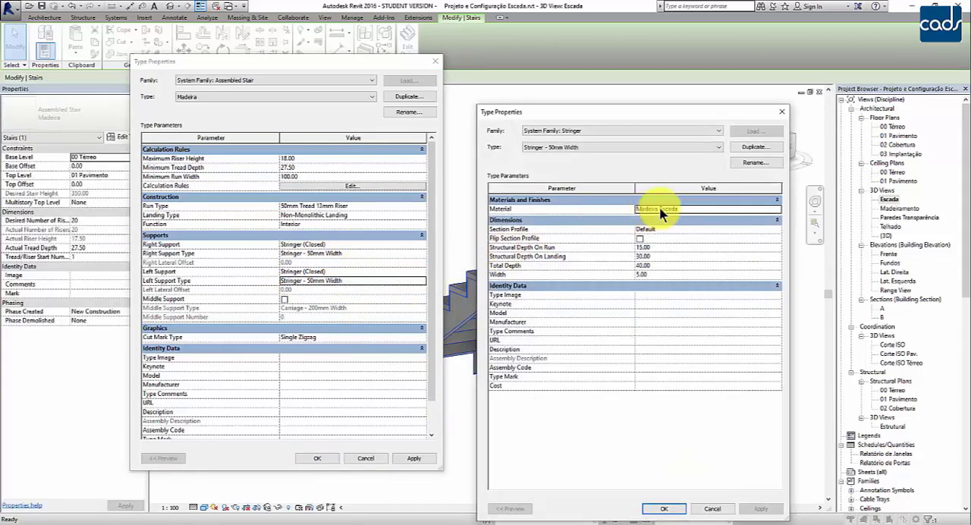
pyautogui.click(659, 507)
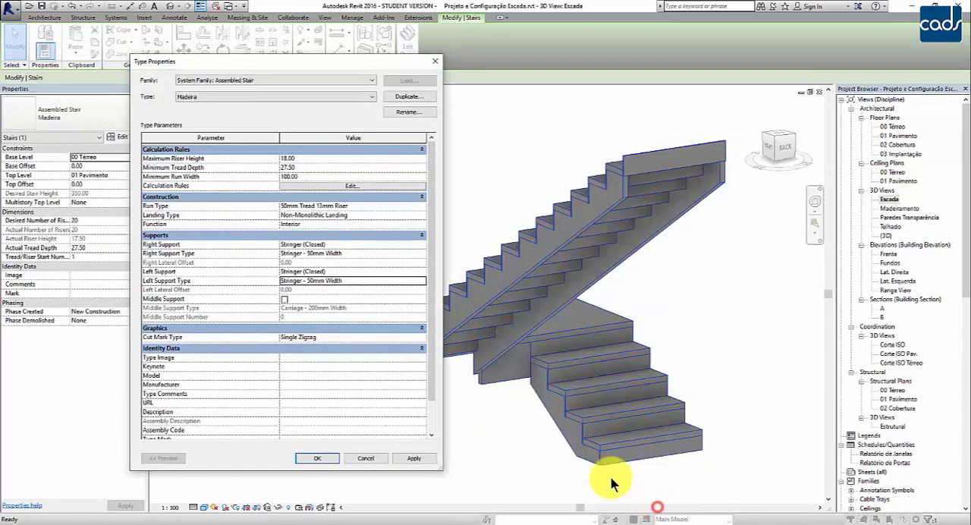
pyautogui.click(311, 457)
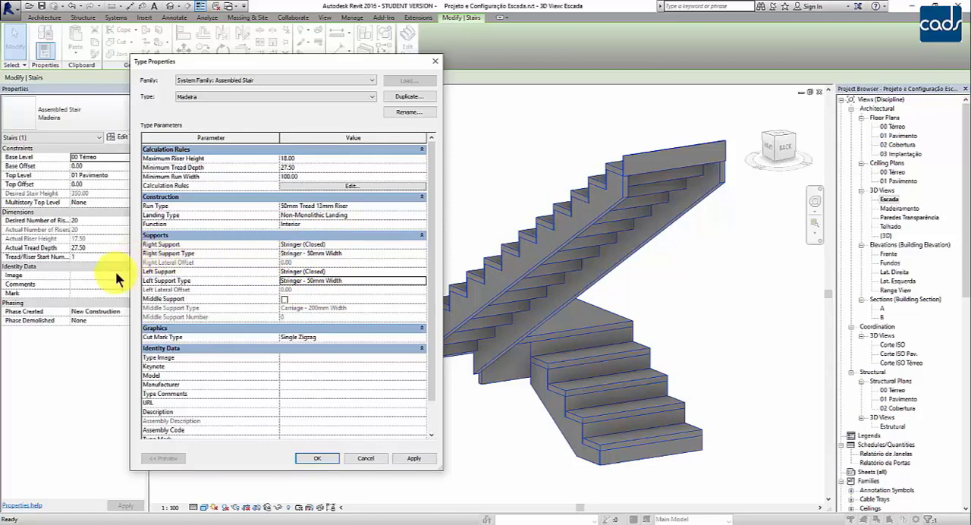
pyautogui.click(307, 459)
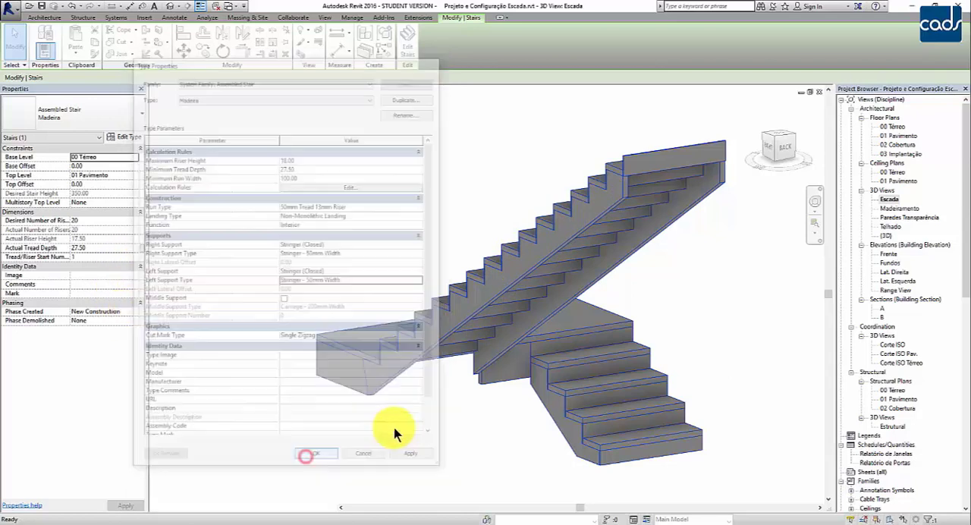
pyautogui.click(434, 427)
pyautogui.moveTo(435, 414); pyautogui.dragTo(433, 402, button='middle')
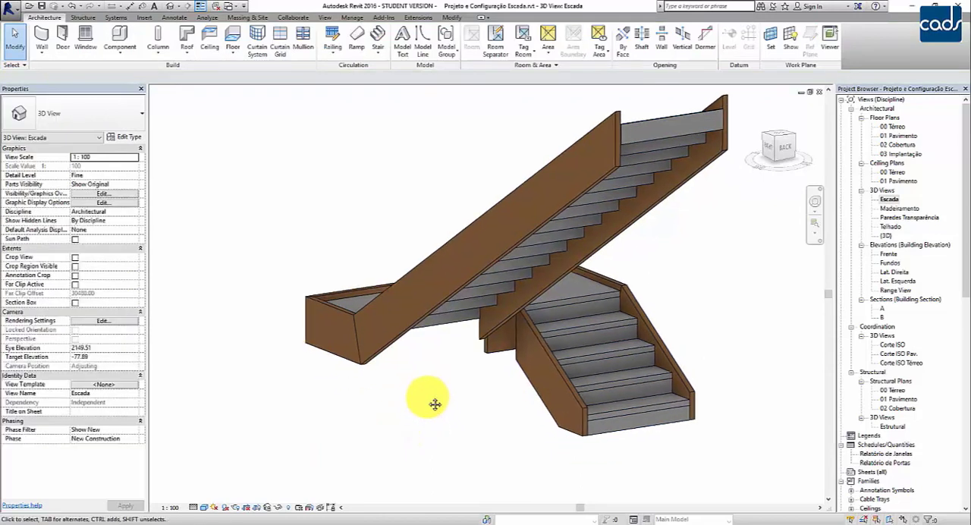
# Preview the stair in the Realistic and Hidden Line visual styles from a different angle.
pyautogui.click(208, 509)
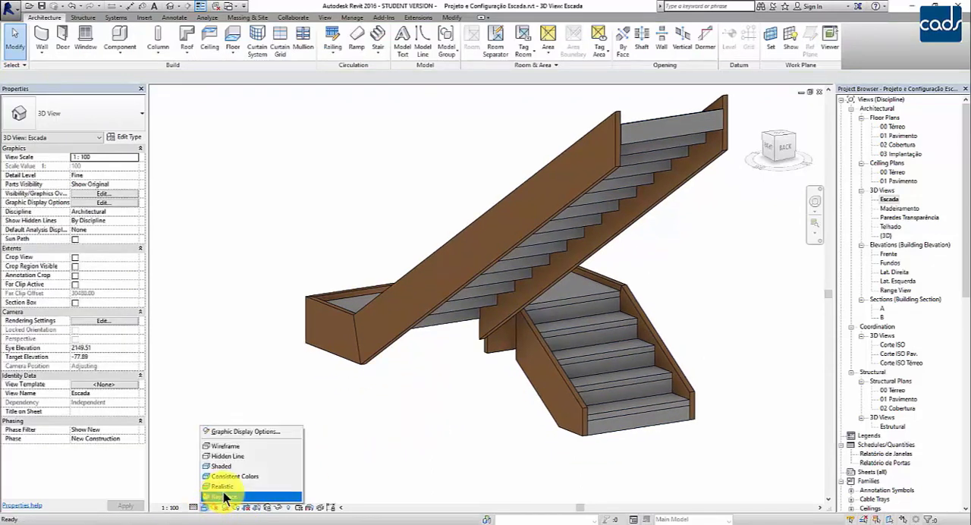
pyautogui.click(222, 485)
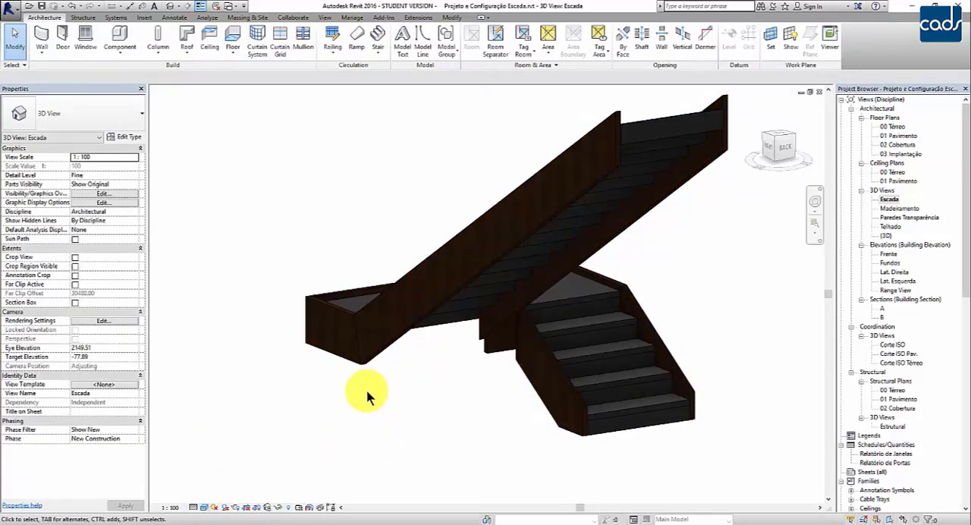
pyautogui.keyDown('shift'); pyautogui.moveTo(371, 397); pyautogui.dragTo(336, 427, button='middle'); pyautogui.keyUp('shift')
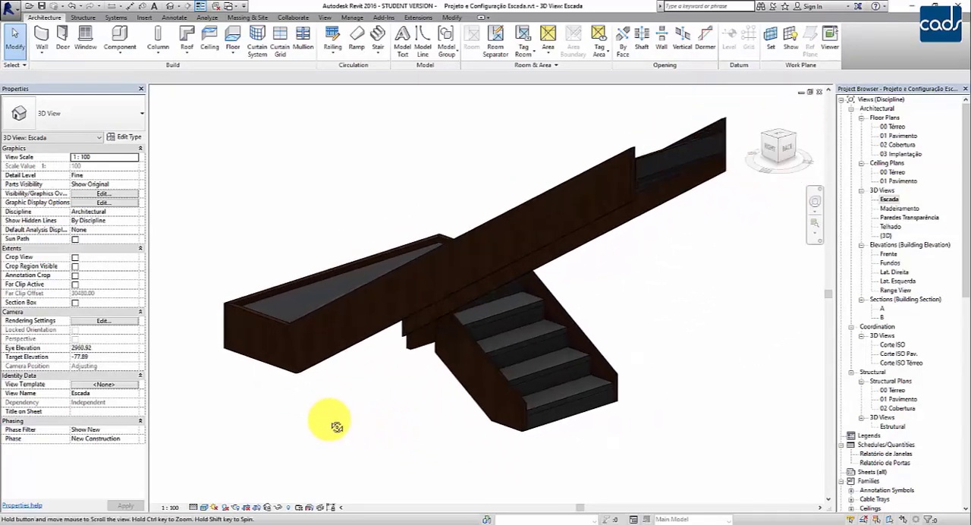
pyautogui.click(204, 506)
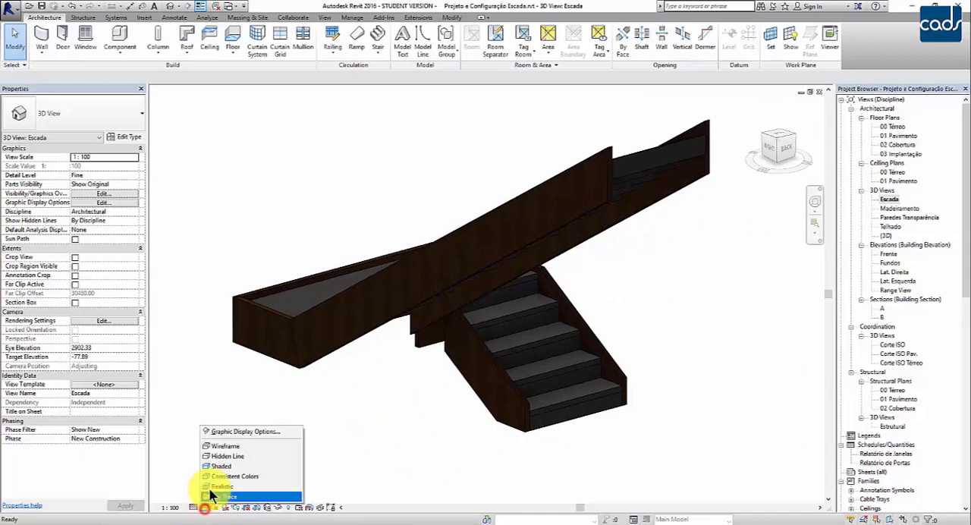
pyautogui.click(212, 495)
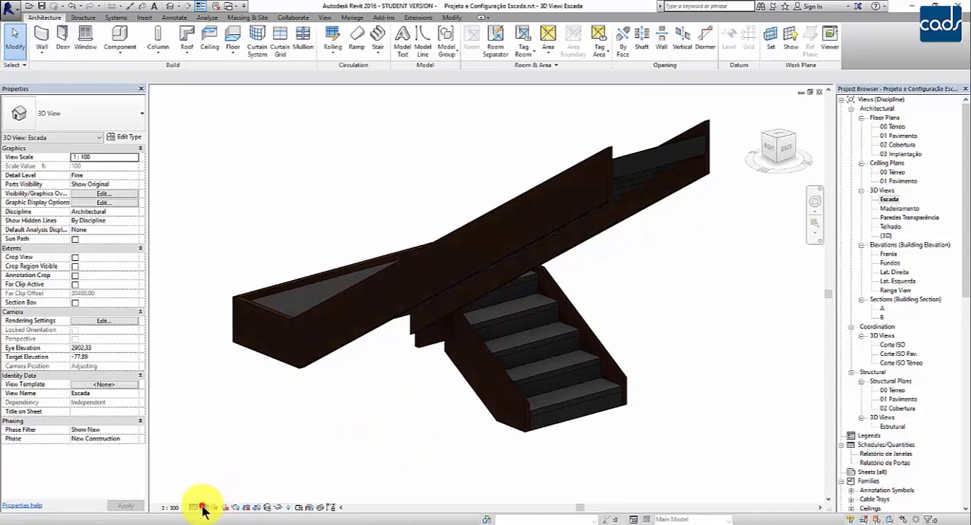
pyautogui.click(203, 506)
pyautogui.click(227, 459)
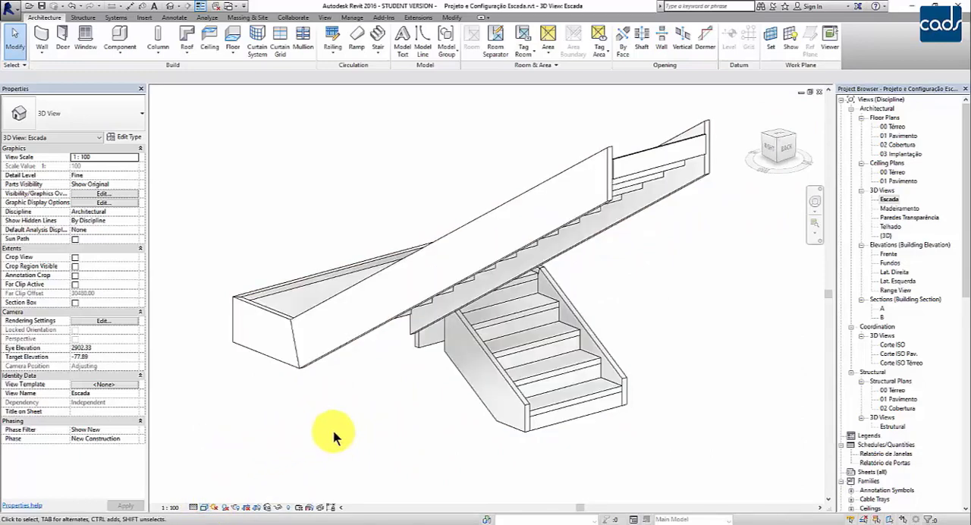
pyautogui.keyDown('shift'); pyautogui.moveTo(334, 436); pyautogui.dragTo(353, 443, button='middle'); pyautogui.keyUp('shift')
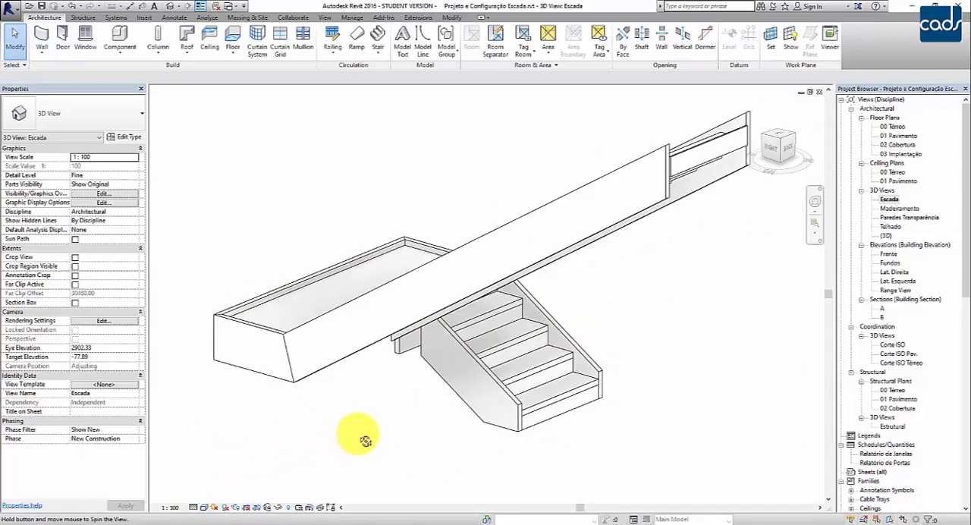
# Set the 3D view's visual style to Consistent Colors and inspect the stair's stringers, treads and risers up close.
pyautogui.click(204, 507)
pyautogui.click(226, 476)
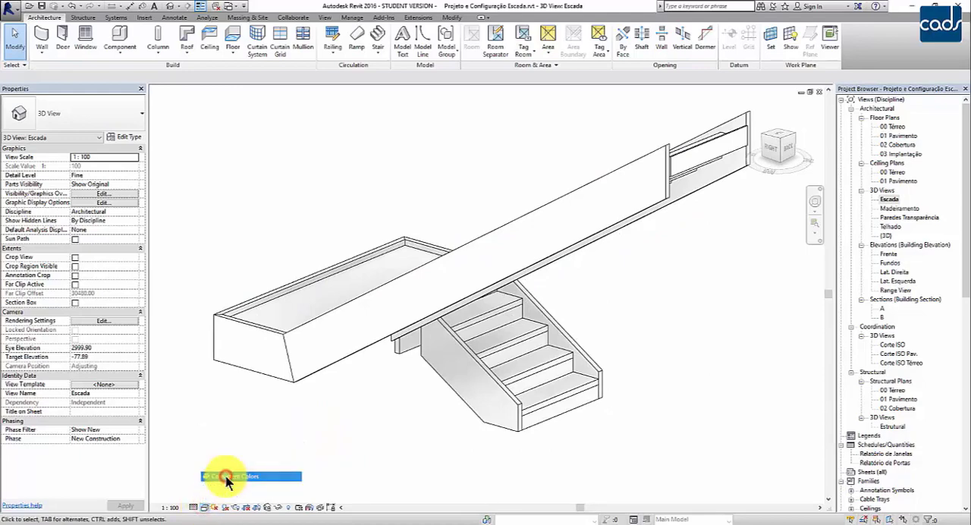
pyautogui.scroll(1, 568, 398)
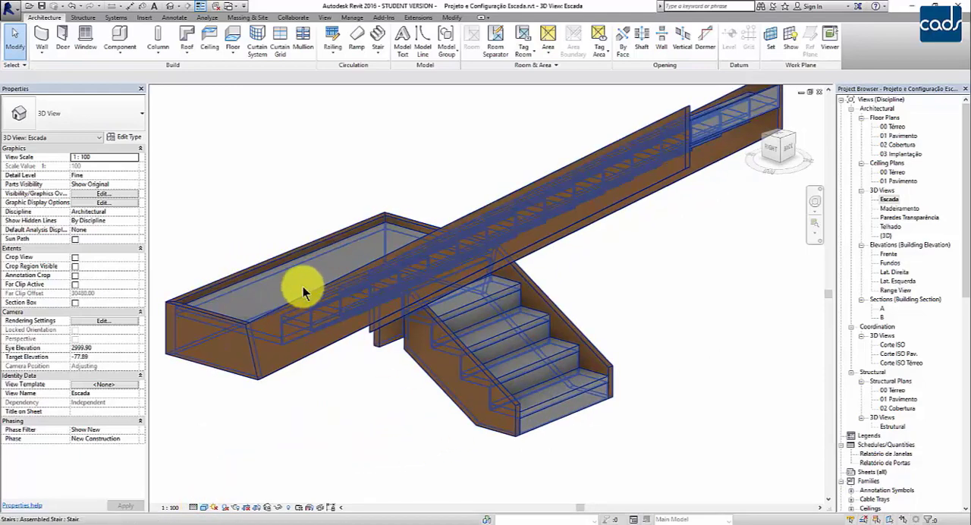
pyautogui.keyDown('shift'); pyautogui.moveTo(280, 284); pyautogui.dragTo(339, 312, button='middle'); pyautogui.keyUp('shift')
pyautogui.scroll(1, 339, 313)
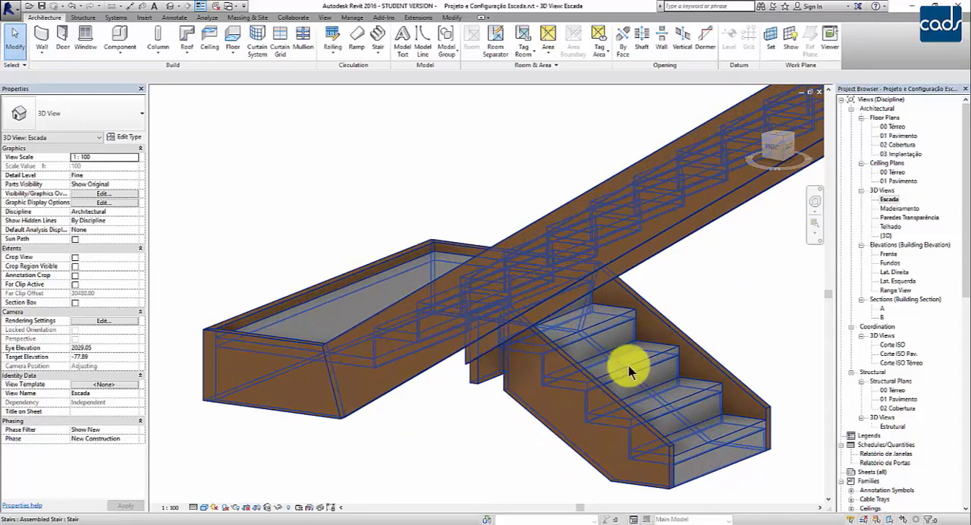
pyautogui.moveTo(629, 372); pyautogui.dragTo(610, 459, button='middle')
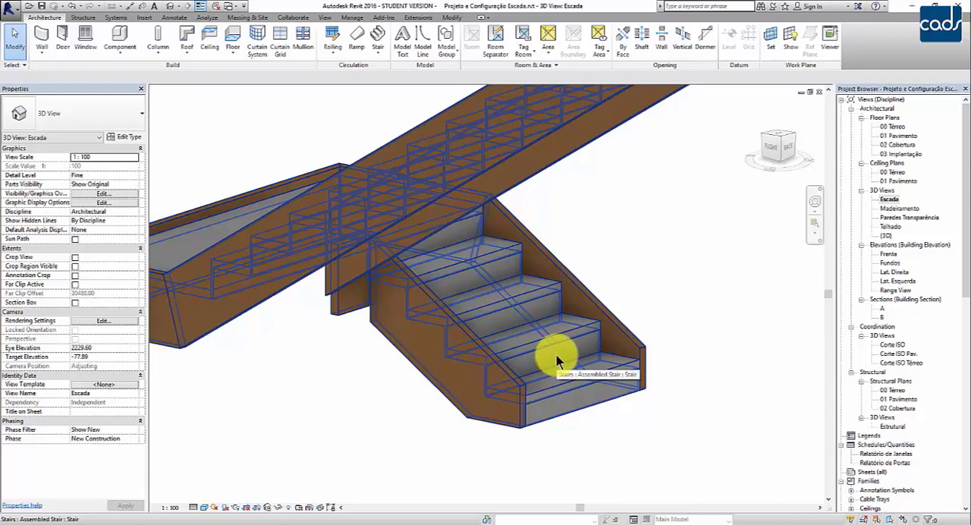
pyautogui.scroll(-1, 556, 357)
pyautogui.moveTo(389, 408); pyautogui.dragTo(408, 423, button='middle')
pyautogui.scroll(-1, 461, 408)
# In the Madeira stair's 50mm Tread 13mm Riser run type, turn off the risers and keep the treads enabled.
pyautogui.click(615, 363)
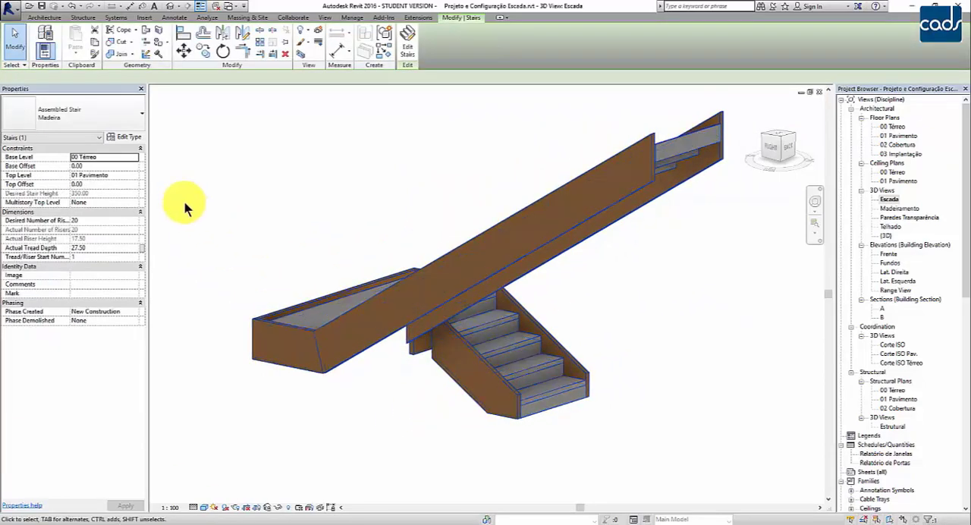
pyautogui.click(134, 138)
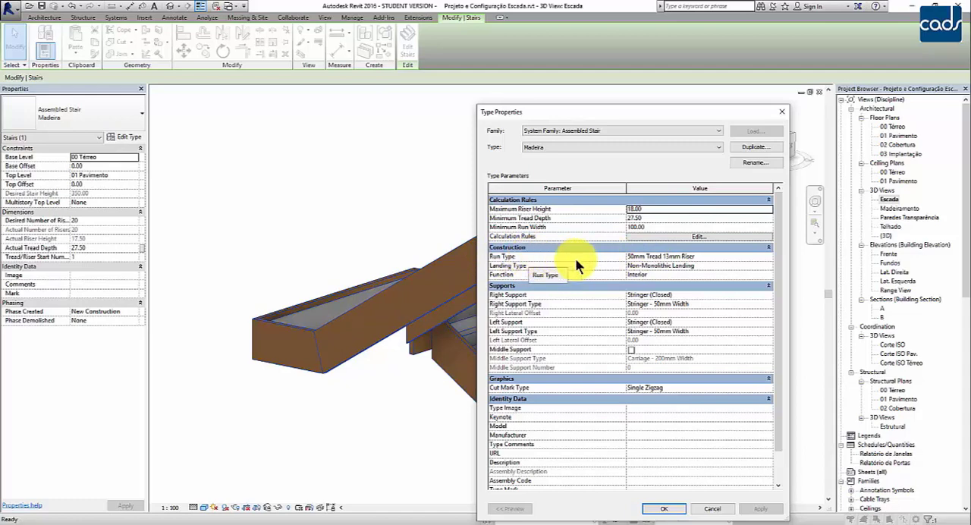
pyautogui.click(658, 256)
pyautogui.moveTo(659, 257); pyautogui.dragTo(626, 260)
pyautogui.moveTo(696, 255); pyautogui.dragTo(667, 254)
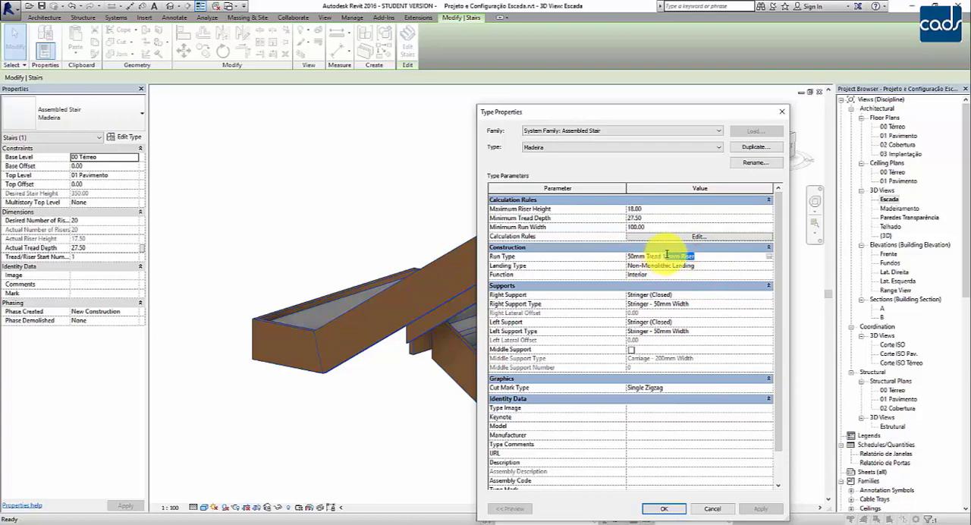
pyautogui.click(769, 256)
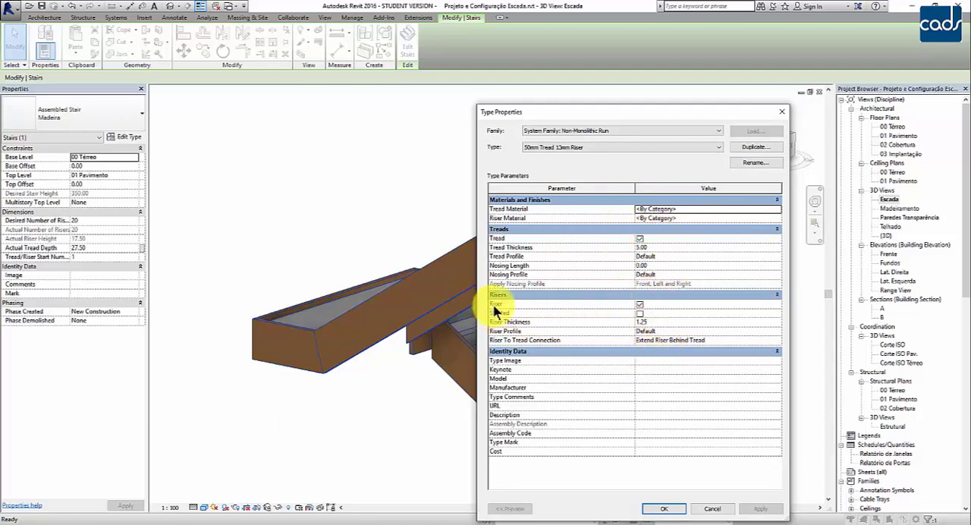
pyautogui.click(638, 306)
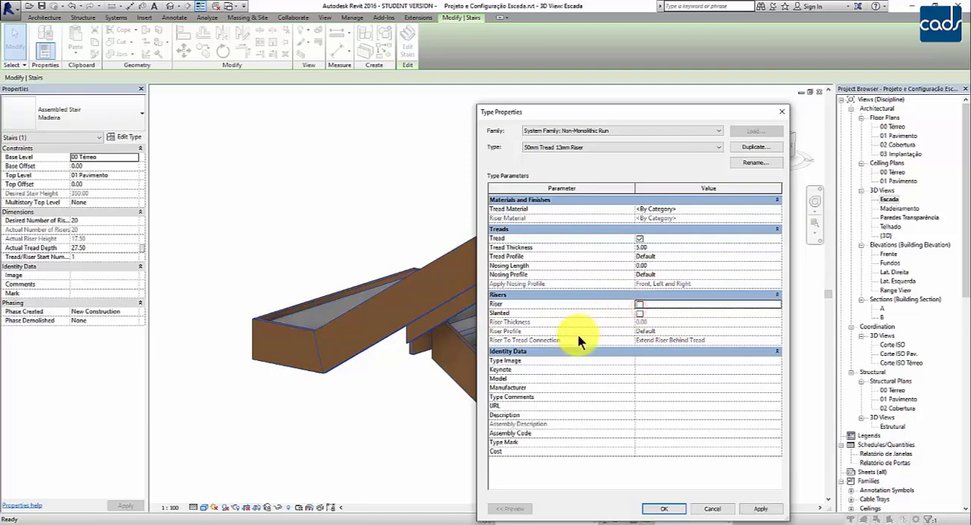
pyautogui.click(638, 238)
# Switch the Madeira stair's run type to 50mm Tread and turn off its risers.
pyautogui.click(654, 210)
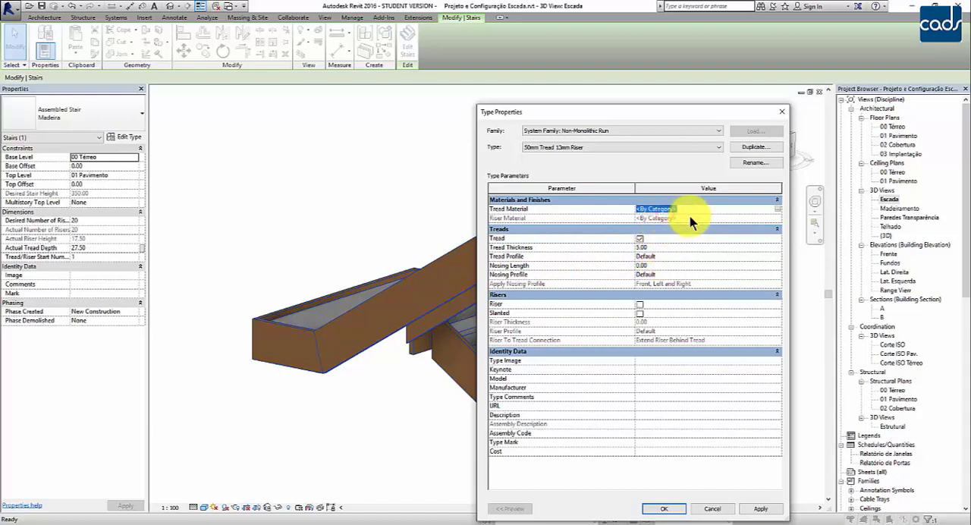
pyautogui.moveTo(692, 213); pyautogui.dragTo(594, 216)
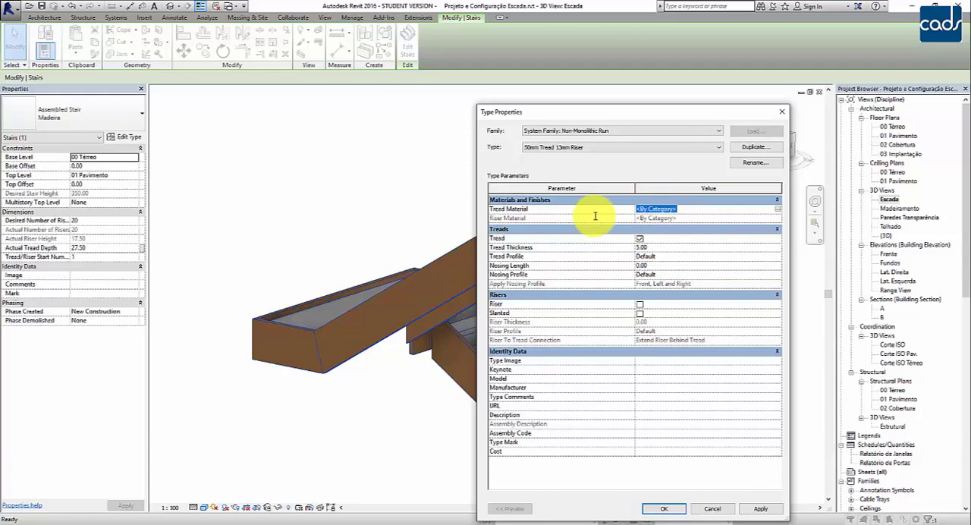
pyautogui.click(628, 146)
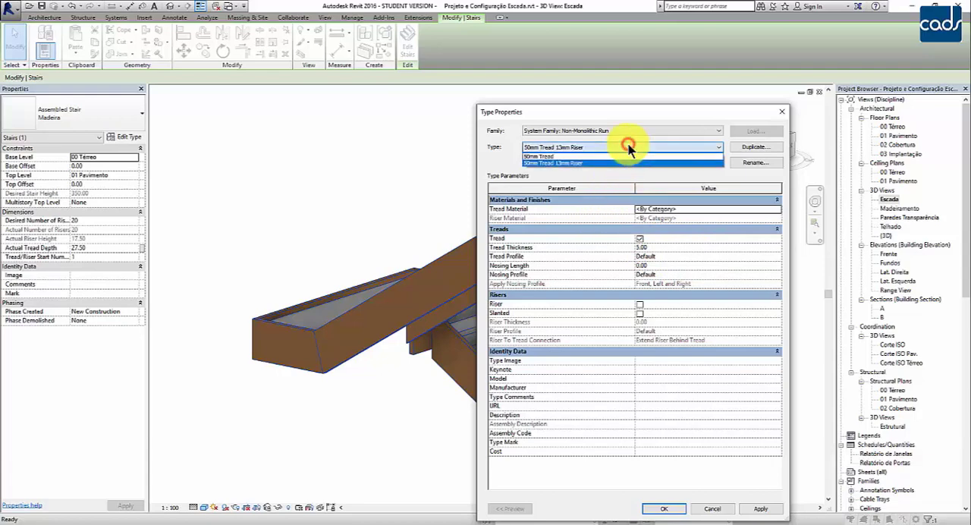
pyautogui.click(575, 155)
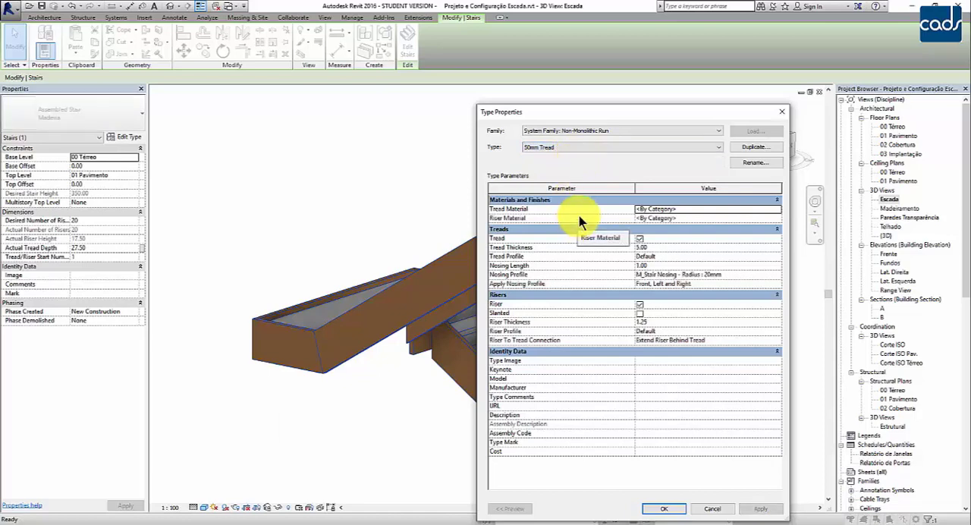
pyautogui.click(640, 304)
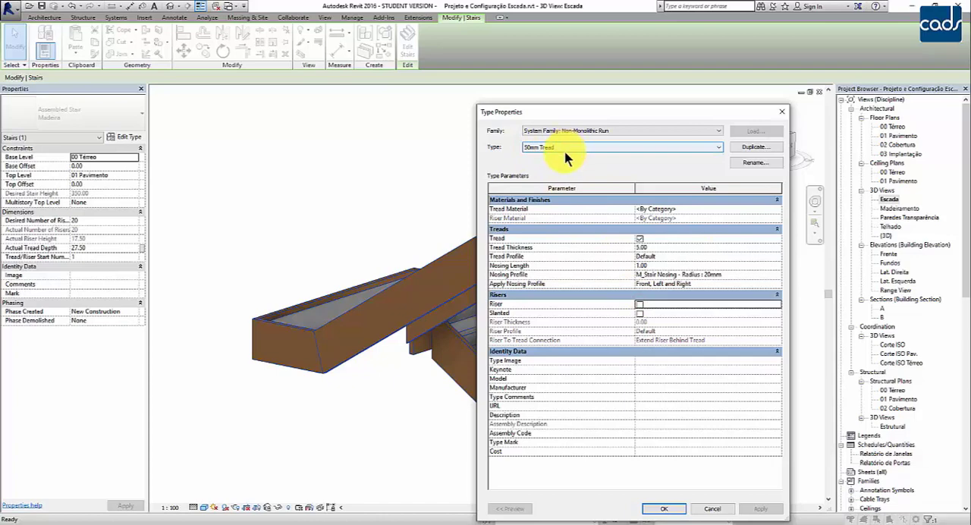
pyautogui.click(640, 305)
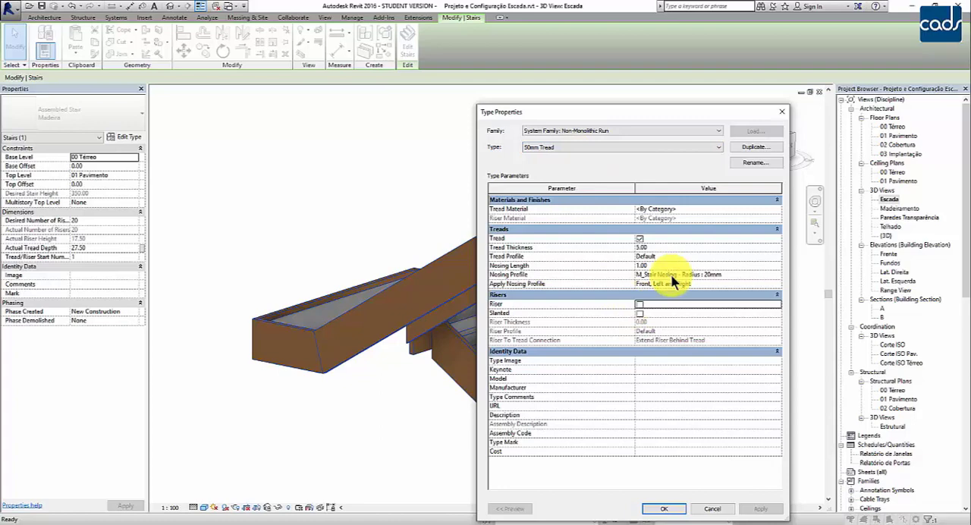
# Set the 50mm Tread run type's nosing profile to Default and its nosing length to 0.
pyautogui.click(760, 273)
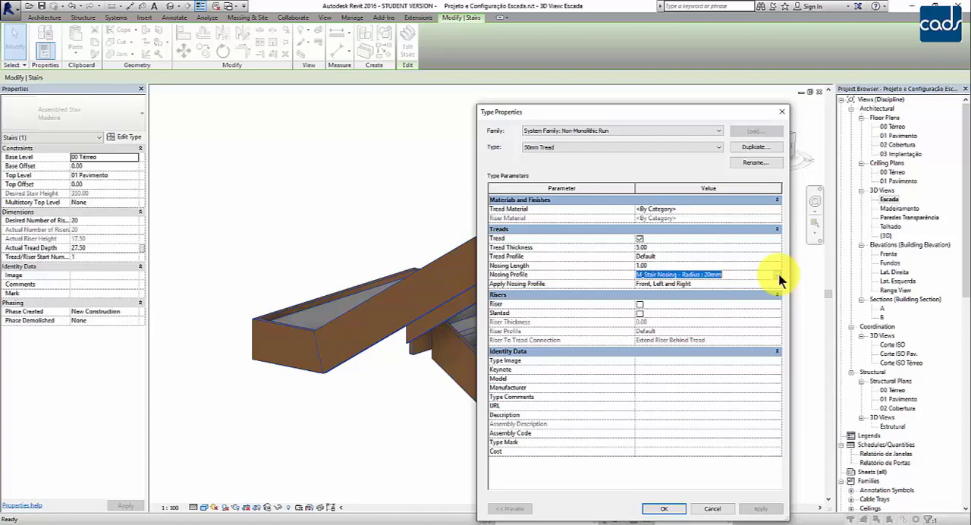
pyautogui.click(777, 276)
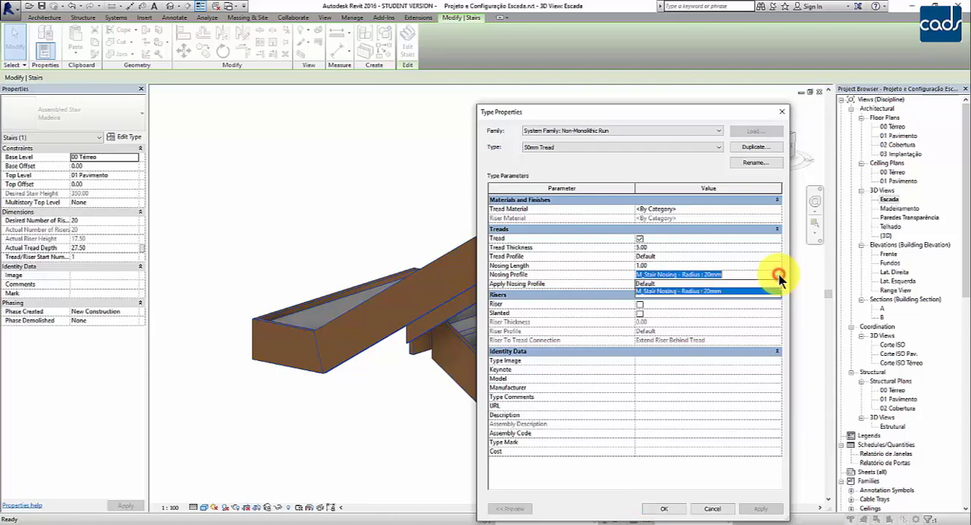
pyautogui.click(666, 283)
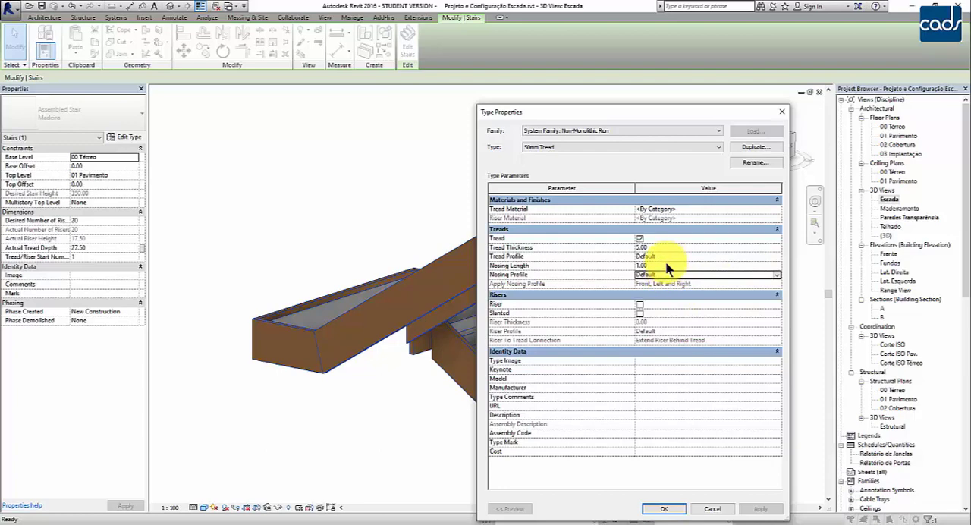
pyautogui.click(666, 266)
pyautogui.write('0')
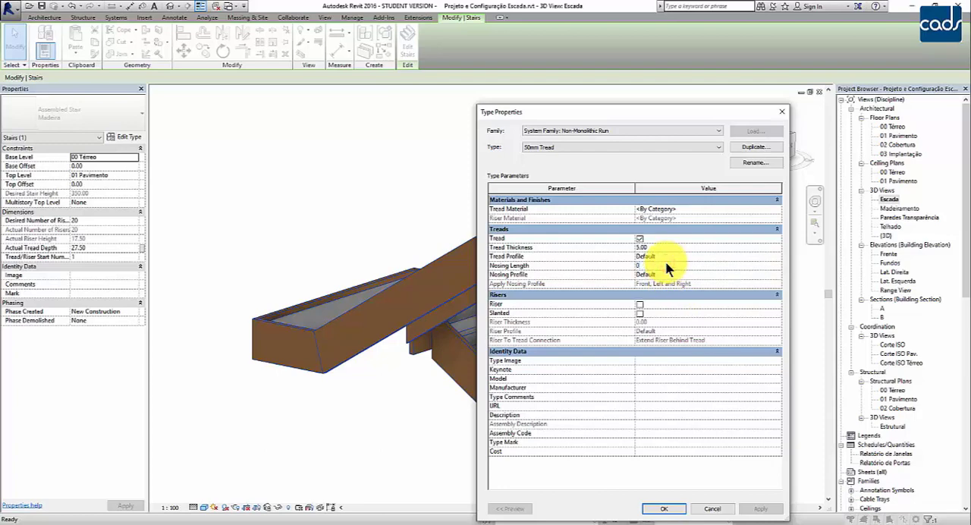
pyautogui.press('Return')
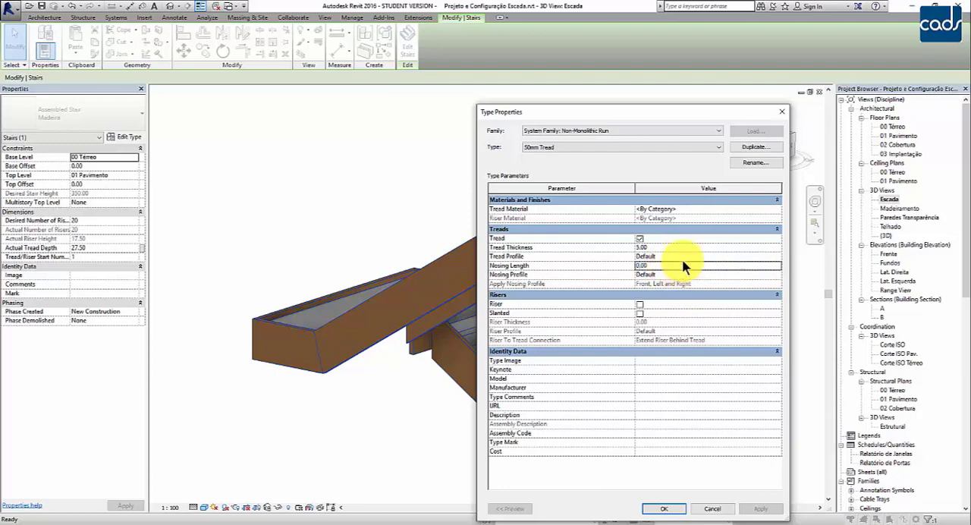
# Assign the Madeira Escada material to the 50mm Tread run type's treads and apply the changes to the Madeira stair.
pyautogui.click(698, 210)
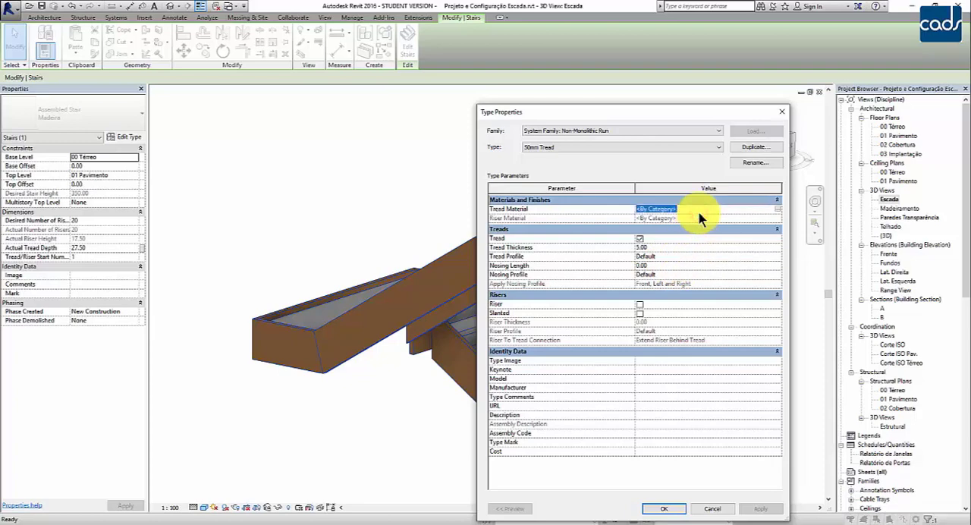
pyautogui.click(777, 209)
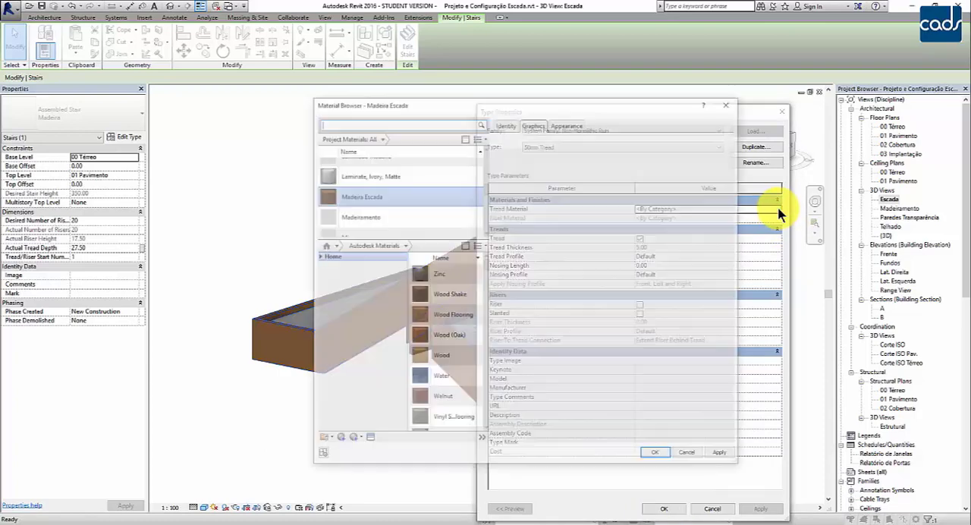
pyautogui.doubleClick(365, 198)
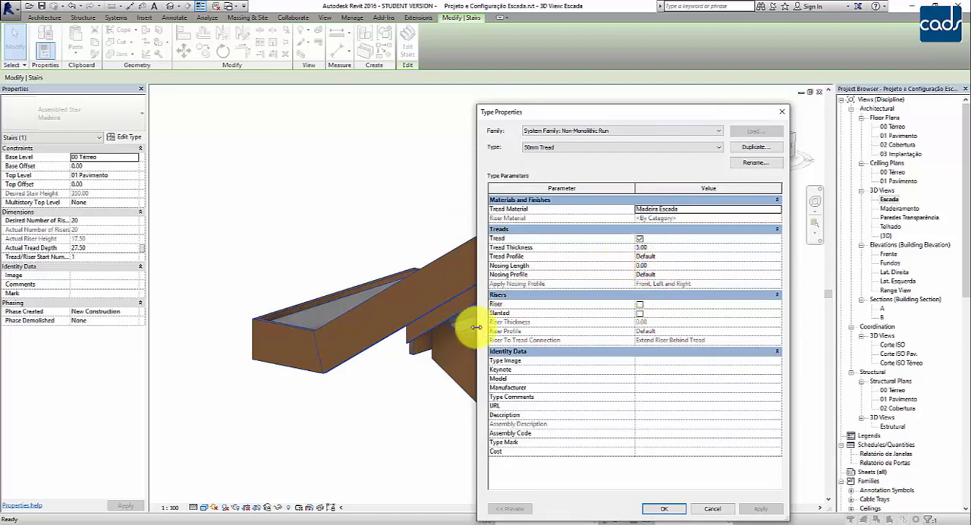
pyautogui.click(664, 509)
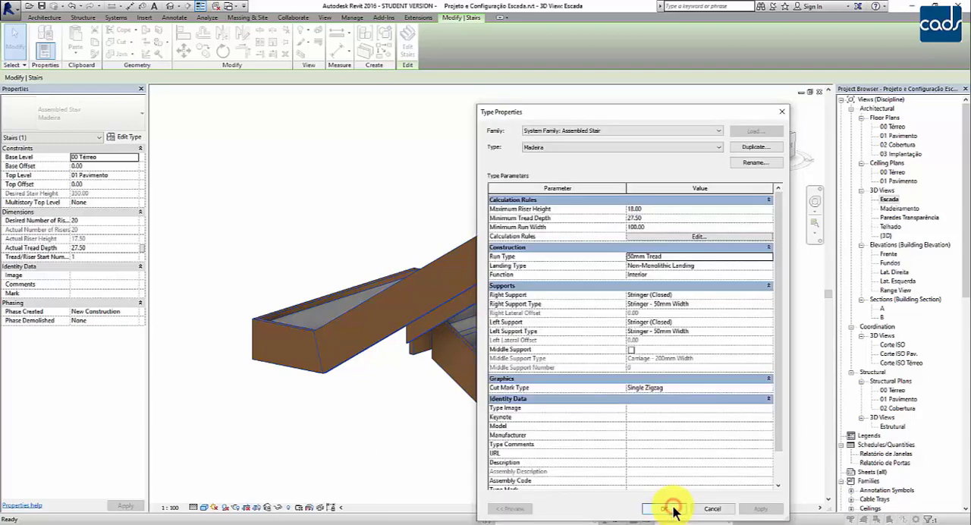
pyautogui.click(673, 509)
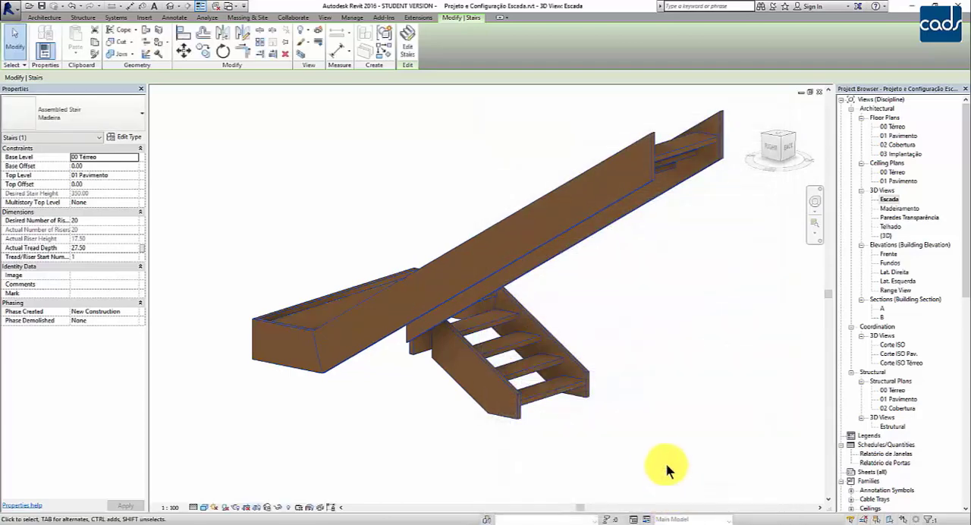
pyautogui.keyDown('shift'); pyautogui.moveTo(650, 455); pyautogui.dragTo(671, 438, button='middle'); pyautogui.keyUp('shift')
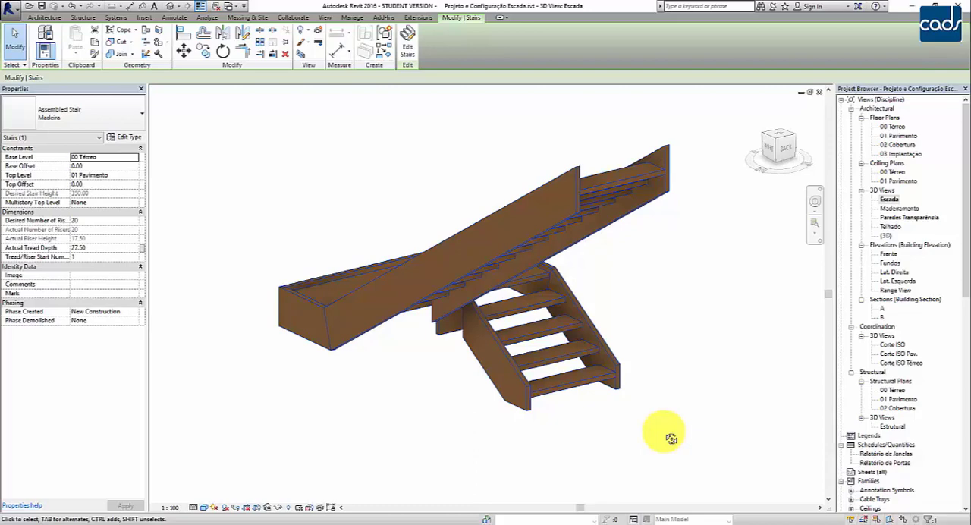
# Duplicate the Madeira stair type as "Degrau Madeira Estrut. Concreto".
pyautogui.click(128, 138)
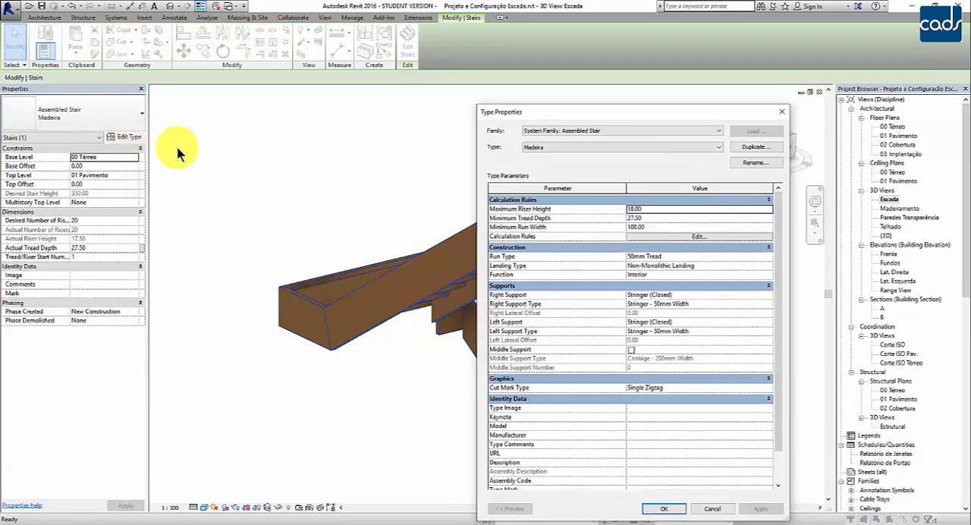
pyautogui.click(754, 148)
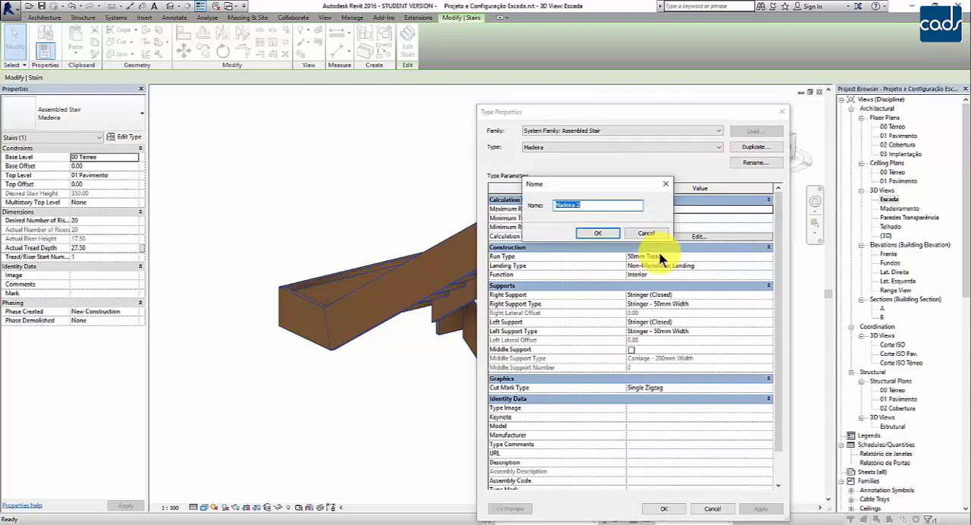
pyautogui.write('Degrau Madeira Estrut. Concreto')
pyautogui.click(594, 233)
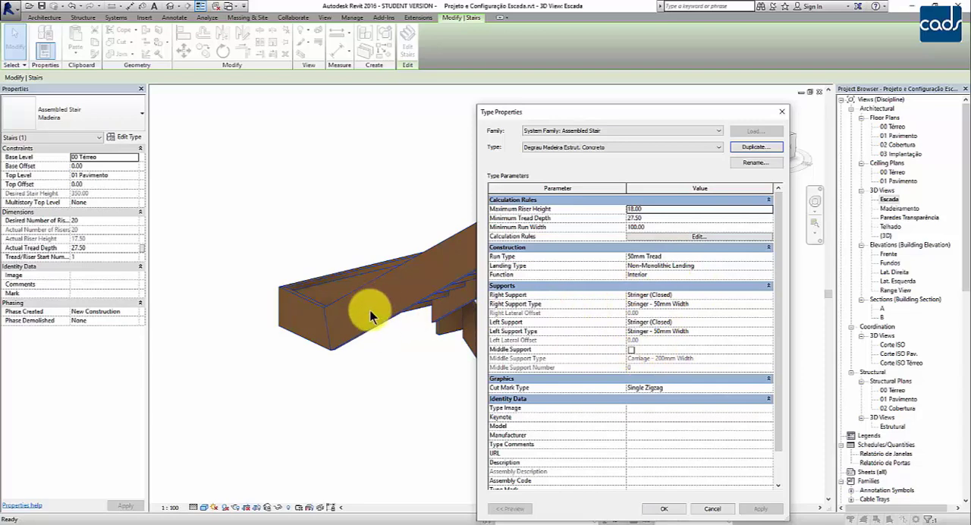
# Set both the right and left supports of the Degrau Madeira Estrut. Concreto stair type to None.
pyautogui.click(685, 295)
pyautogui.click(767, 294)
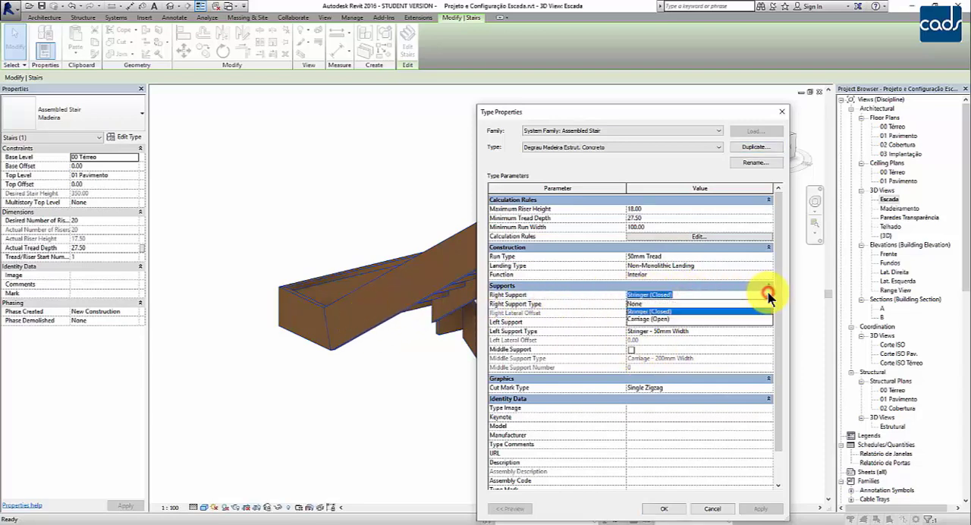
pyautogui.click(632, 304)
pyautogui.click(670, 322)
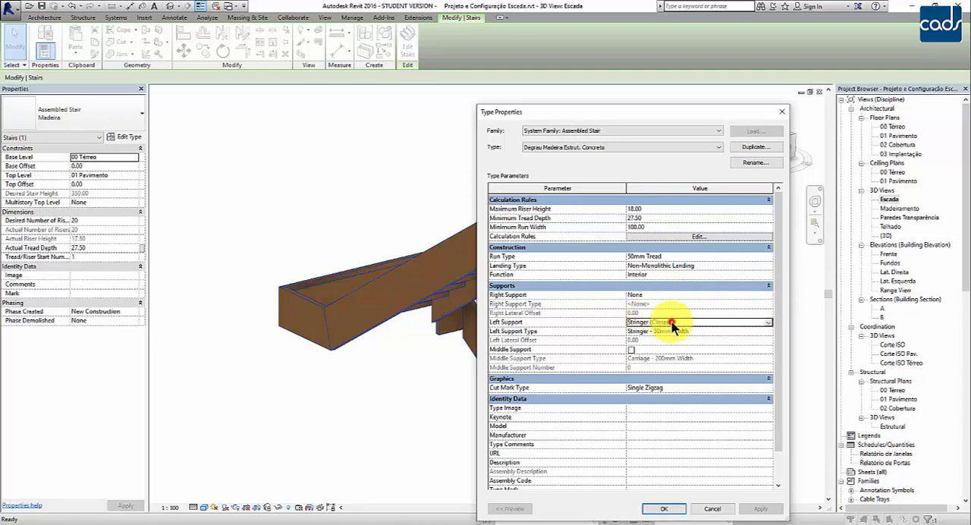
pyautogui.click(767, 322)
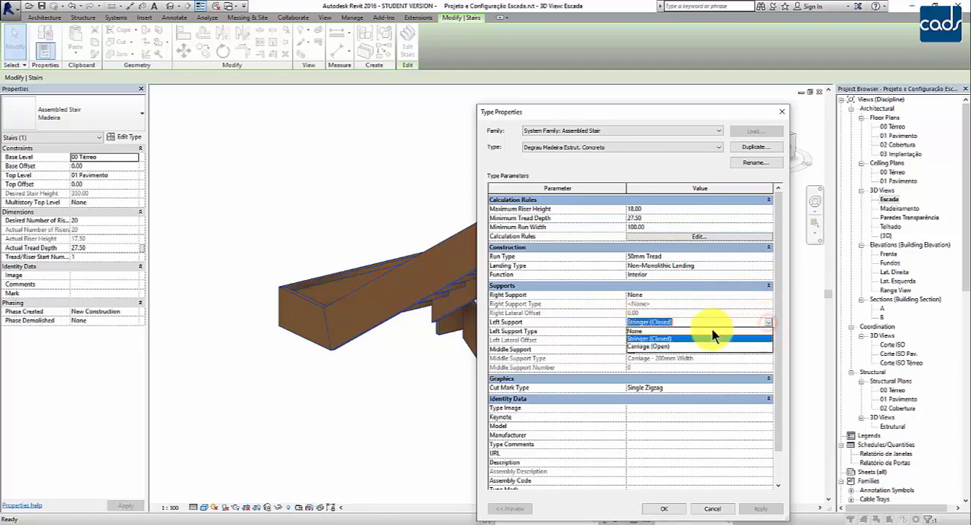
pyautogui.click(651, 331)
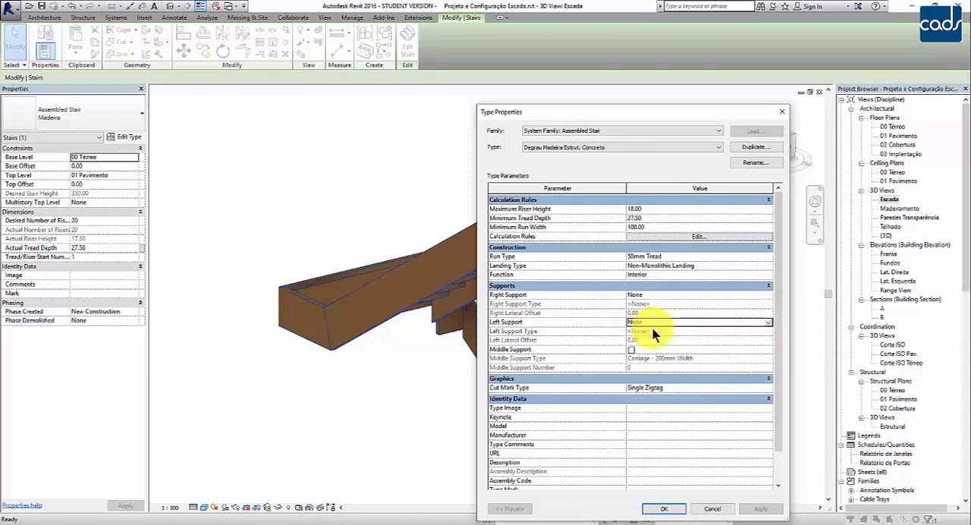
# Enable the middle support in the new stair type and check the material and dimensions of its Carriage - 200mm Width type.
pyautogui.click(631, 350)
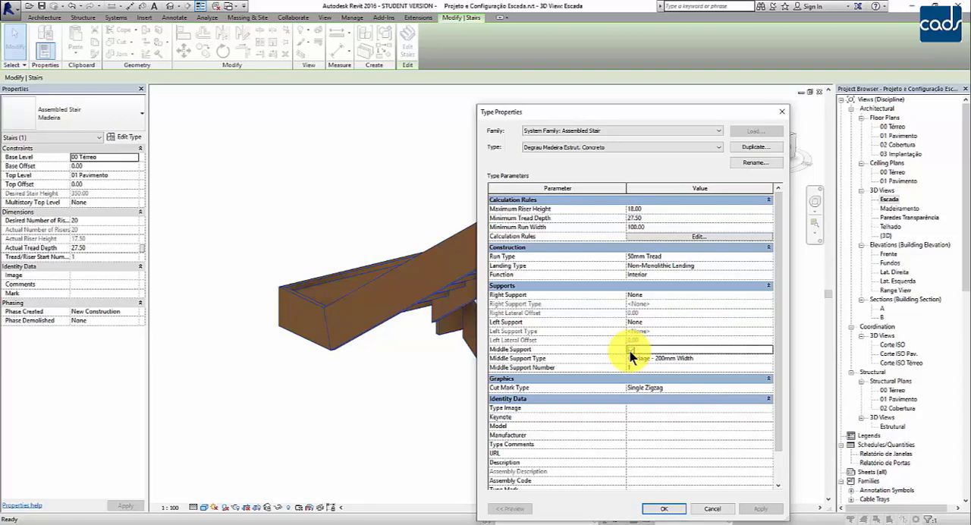
pyautogui.click(674, 359)
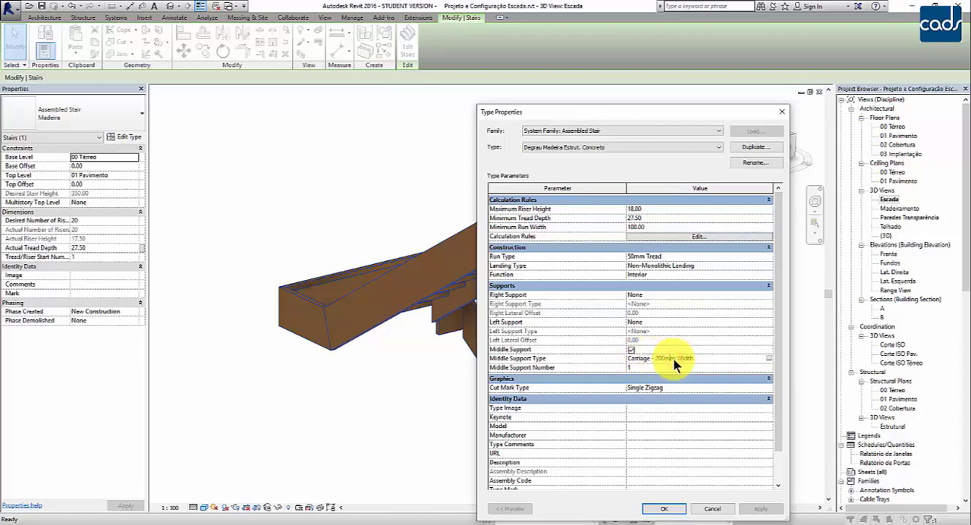
pyautogui.click(769, 357)
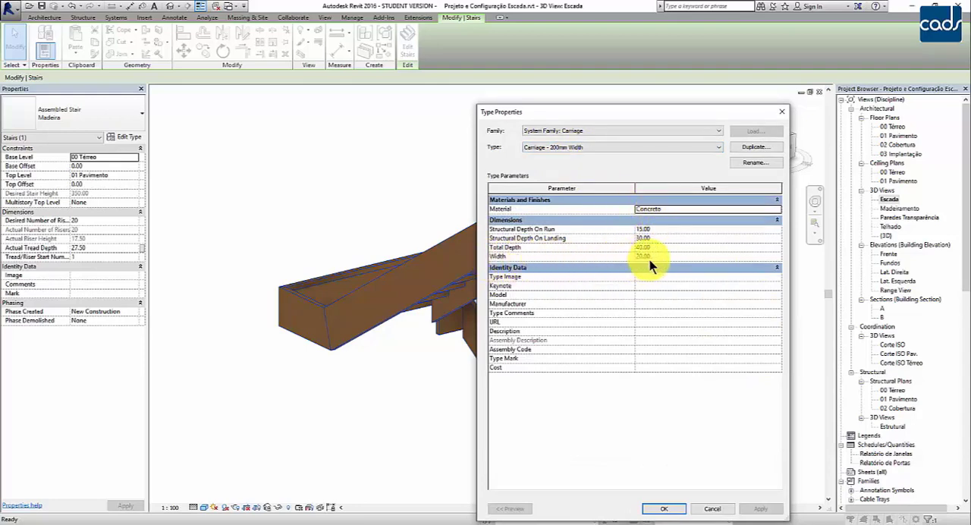
pyautogui.click(665, 509)
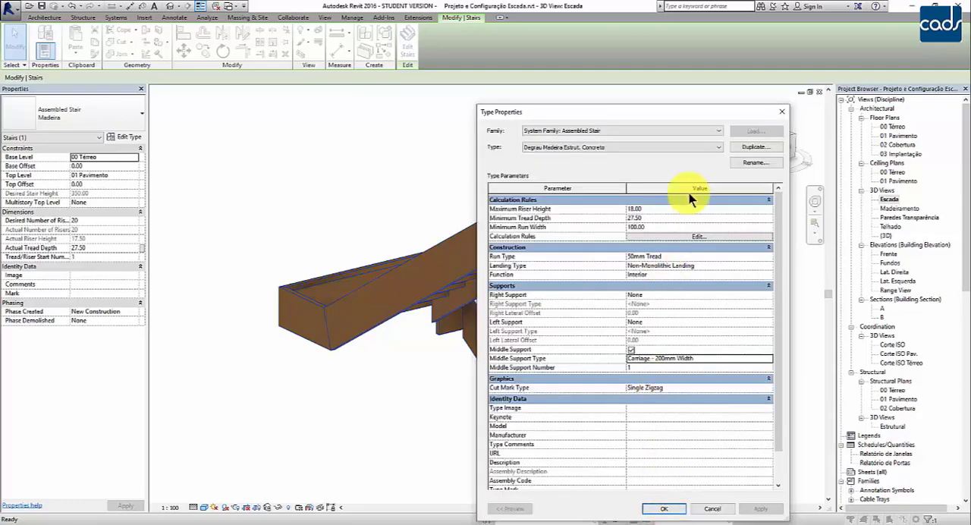
# Apply the Degrau Madeira Estrut. Concreto type to the stair and inspect its central carriage and treads in 3D.
pyautogui.moveTo(697, 112); pyautogui.dragTo(851, 60)
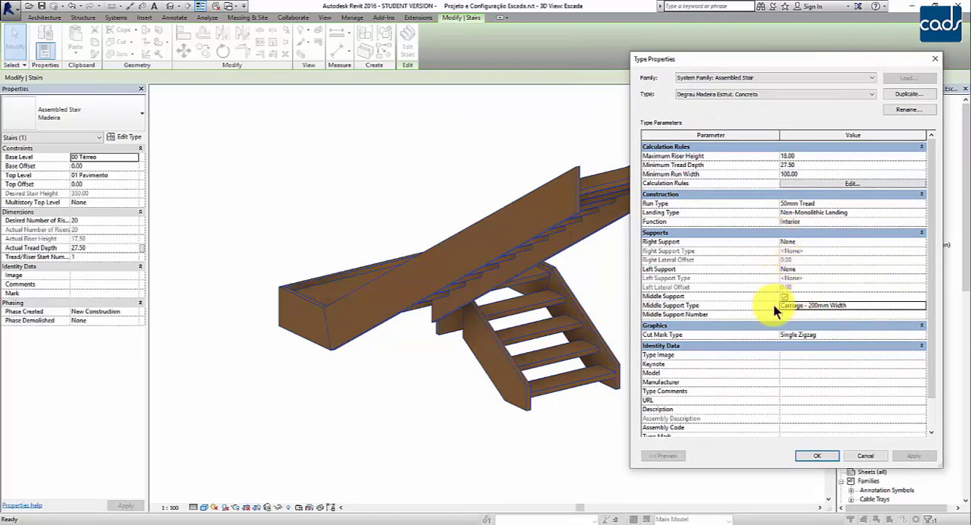
pyautogui.click(817, 455)
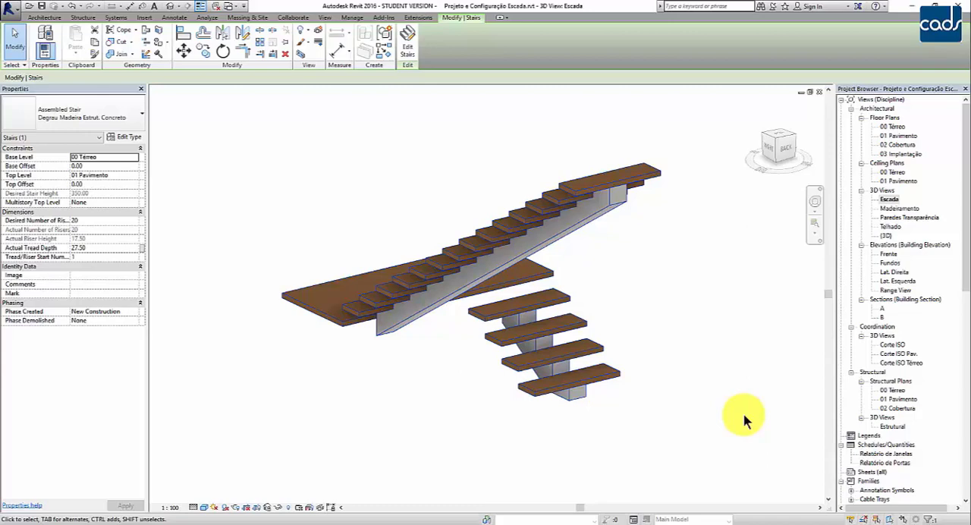
pyautogui.keyDown('shift'); pyautogui.moveTo(433, 405); pyautogui.dragTo(668, 319, button='middle'); pyautogui.keyUp('shift')
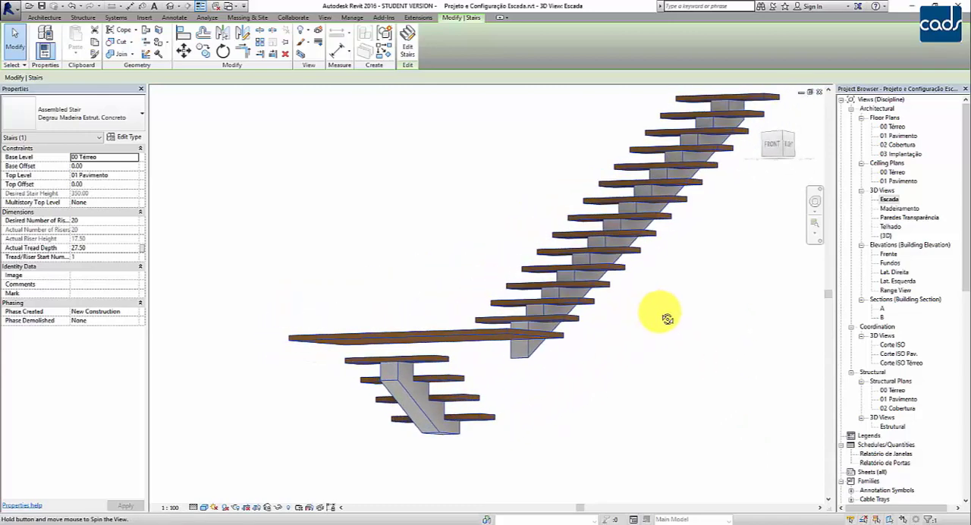
pyautogui.moveTo(610, 378); pyautogui.dragTo(653, 352, button='middle')
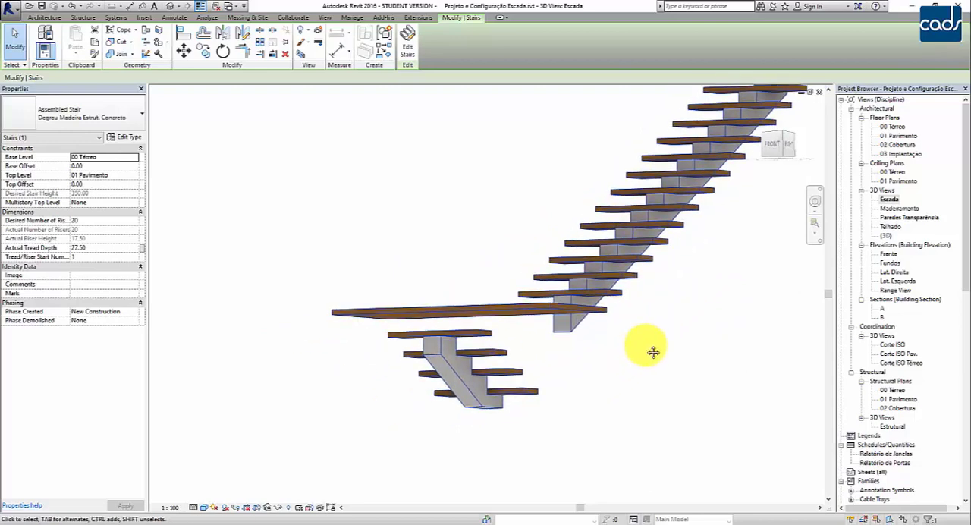
pyautogui.scroll(2, 616, 356)
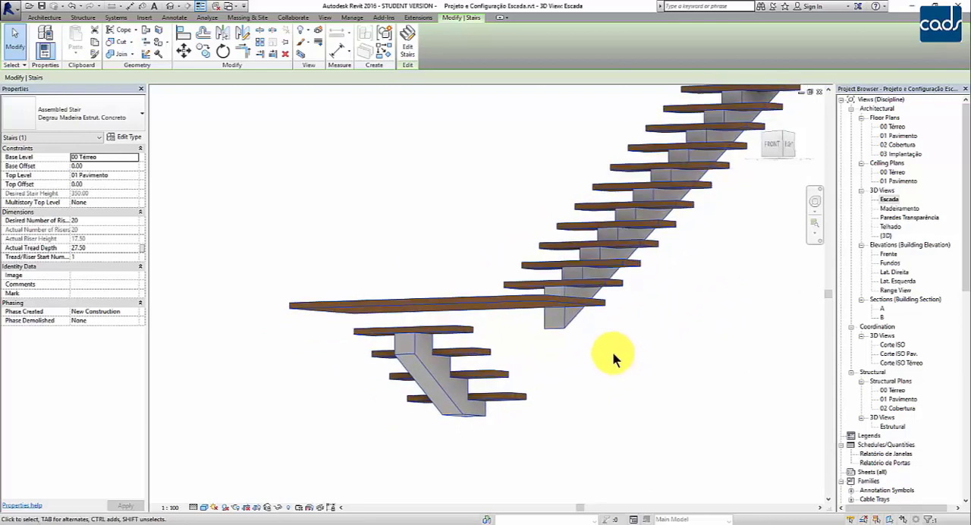
pyautogui.moveTo(527, 363); pyautogui.dragTo(587, 357, button='middle')
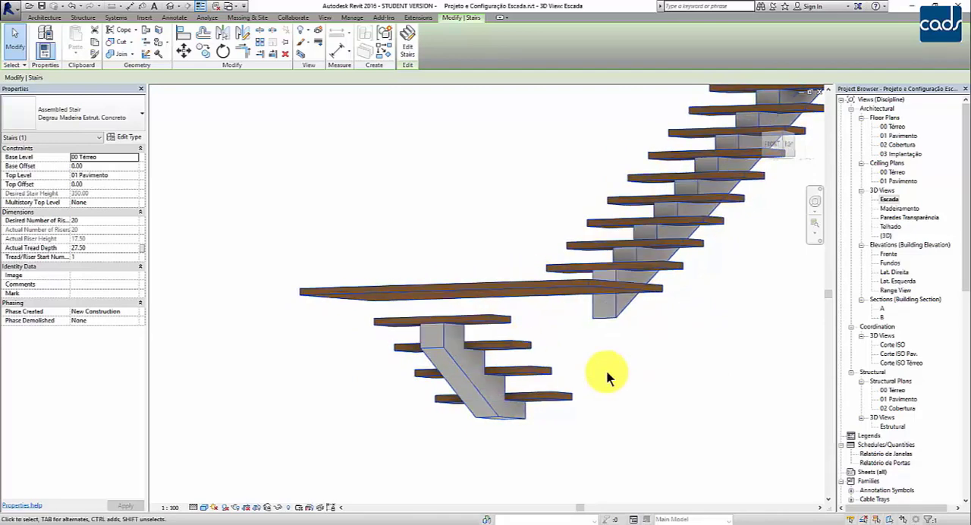
pyautogui.scroll(-1, 606, 370)
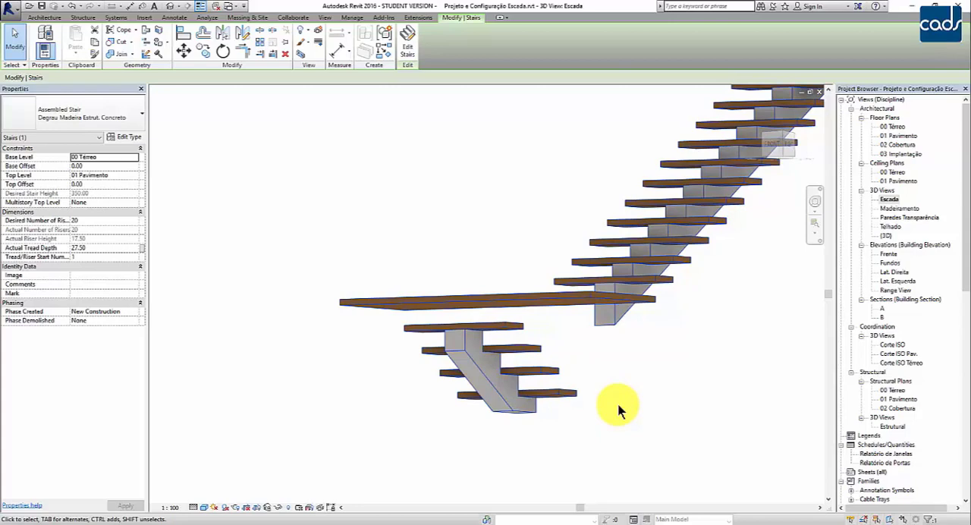
# Change the landing type of Degrau Madeira Estrut. Concreto to the Monolithic Landing family's 220mm Thickness type.
pyautogui.keyDown('shift'); pyautogui.moveTo(624, 412); pyautogui.dragTo(427, 453, button='middle'); pyautogui.keyUp('shift')
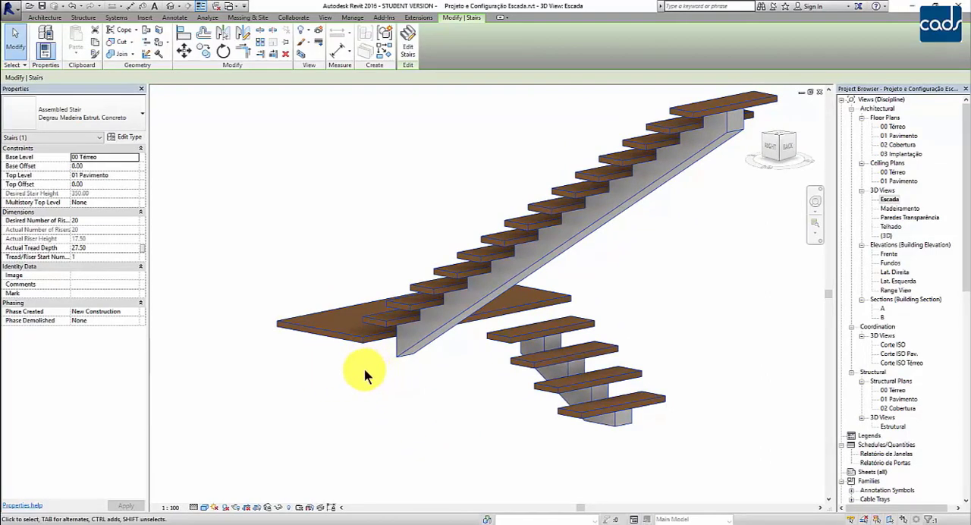
pyautogui.scroll(3, 428, 333)
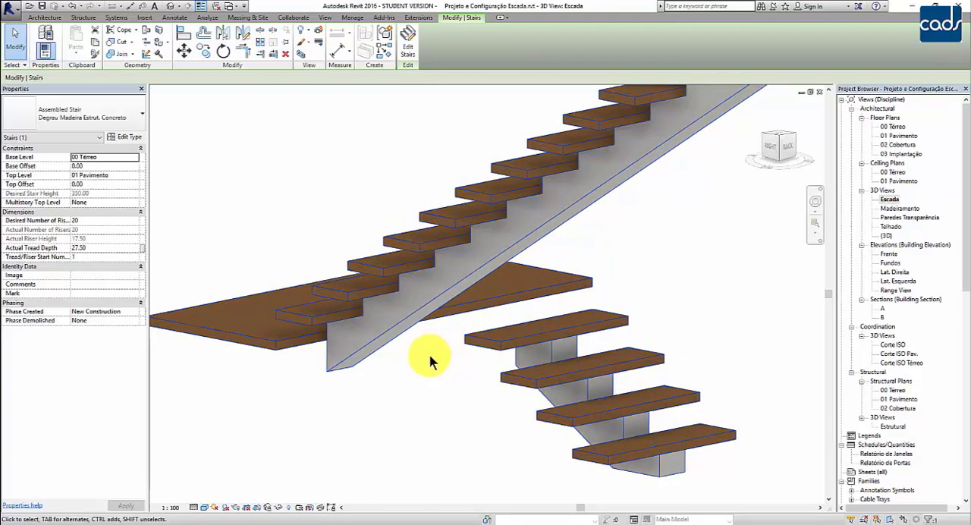
pyautogui.moveTo(293, 364); pyautogui.dragTo(351, 340, button='middle')
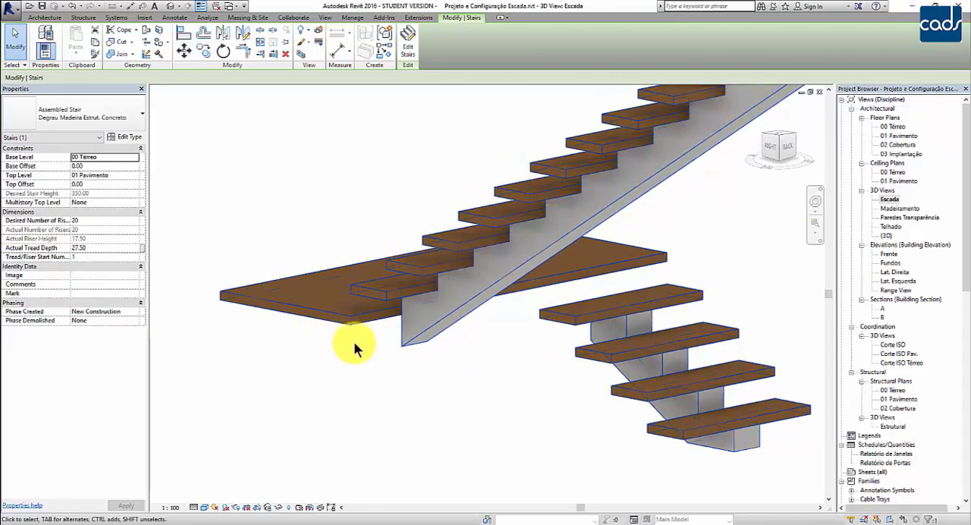
pyautogui.click(120, 137)
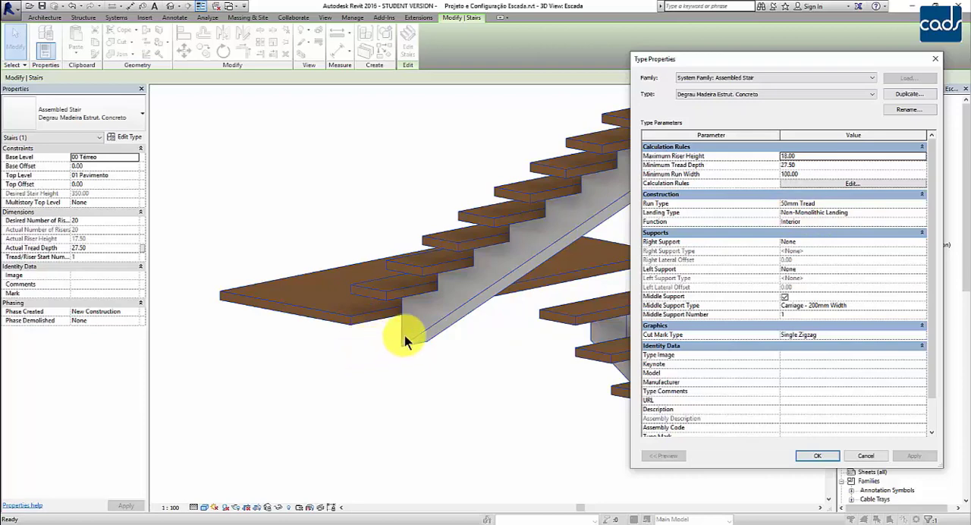
pyautogui.click(884, 213)
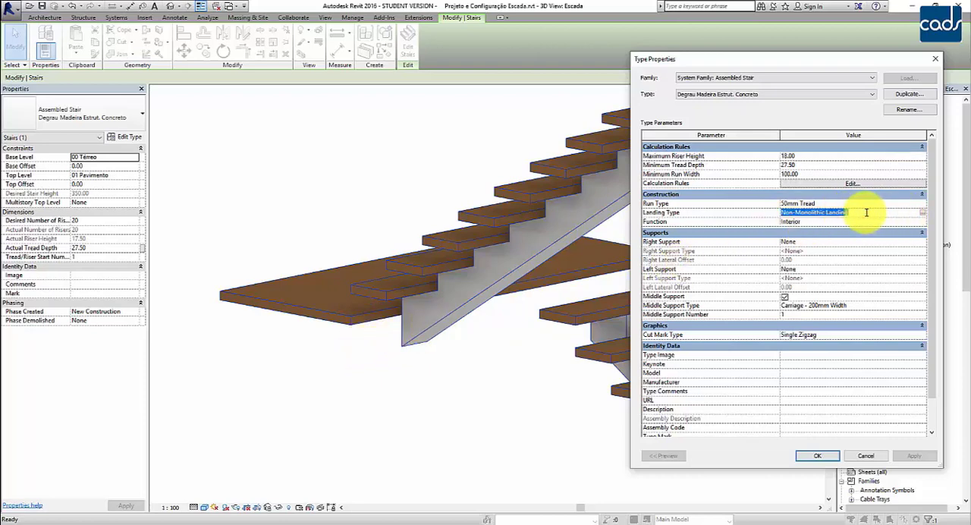
pyautogui.moveTo(865, 212); pyautogui.dragTo(747, 205)
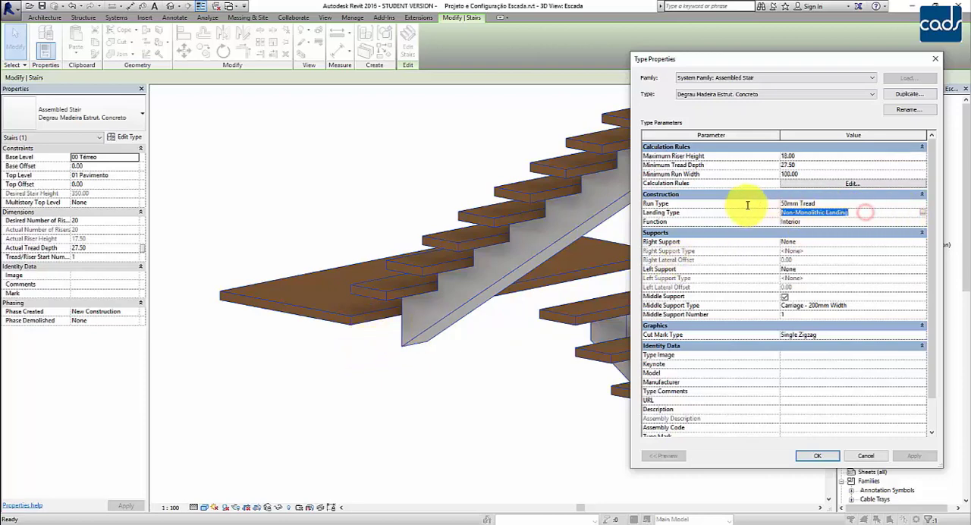
pyautogui.click(922, 215)
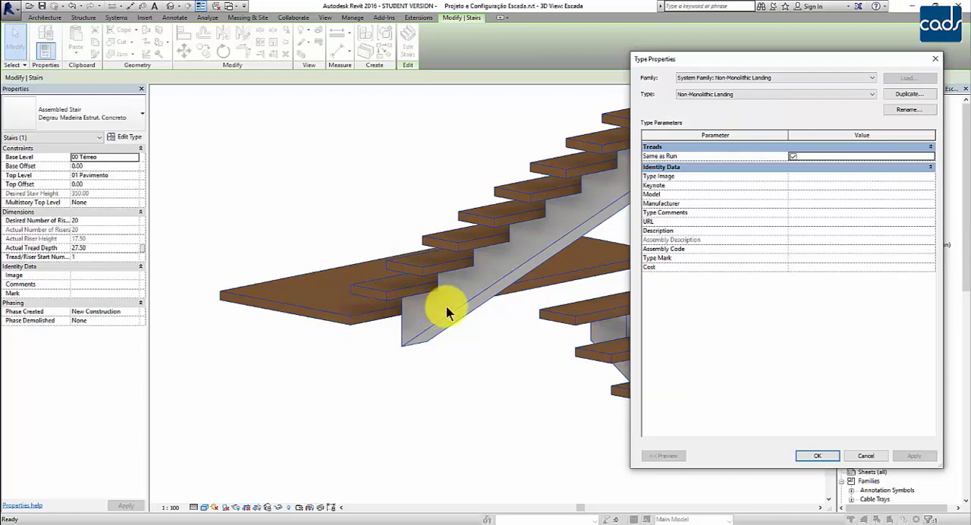
pyautogui.click(712, 76)
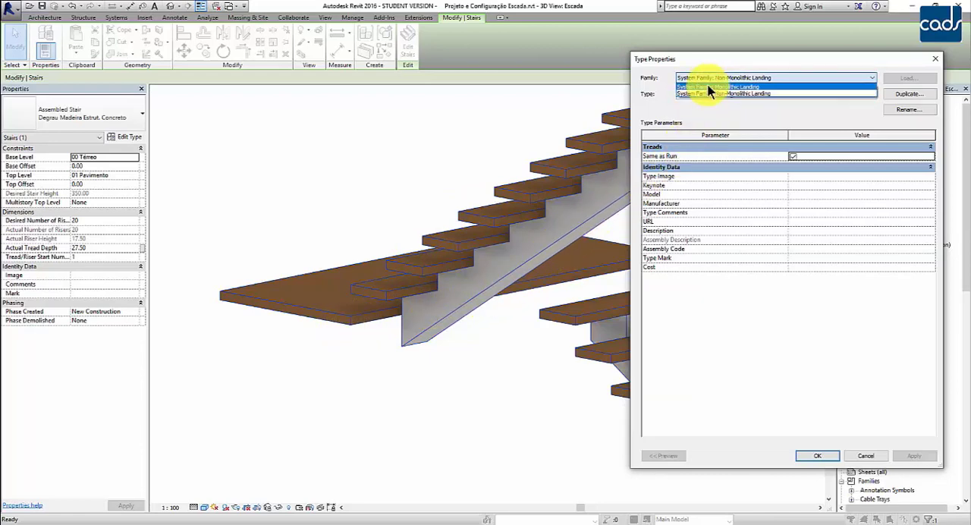
pyautogui.click(710, 87)
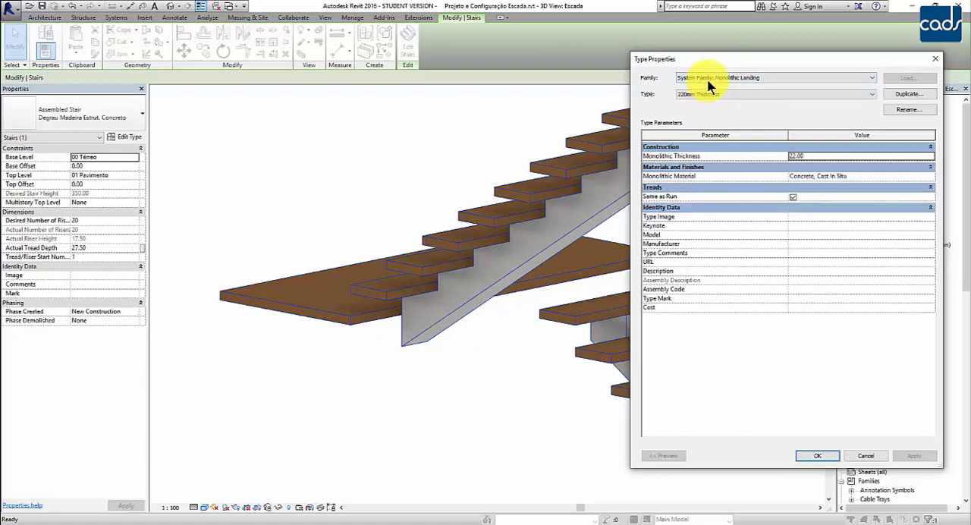
pyautogui.click(704, 94)
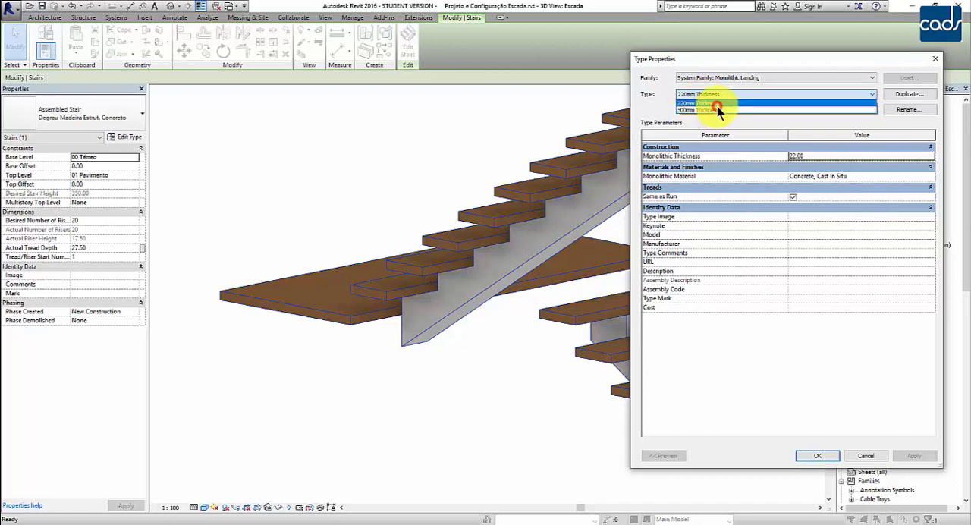
pyautogui.click(716, 105)
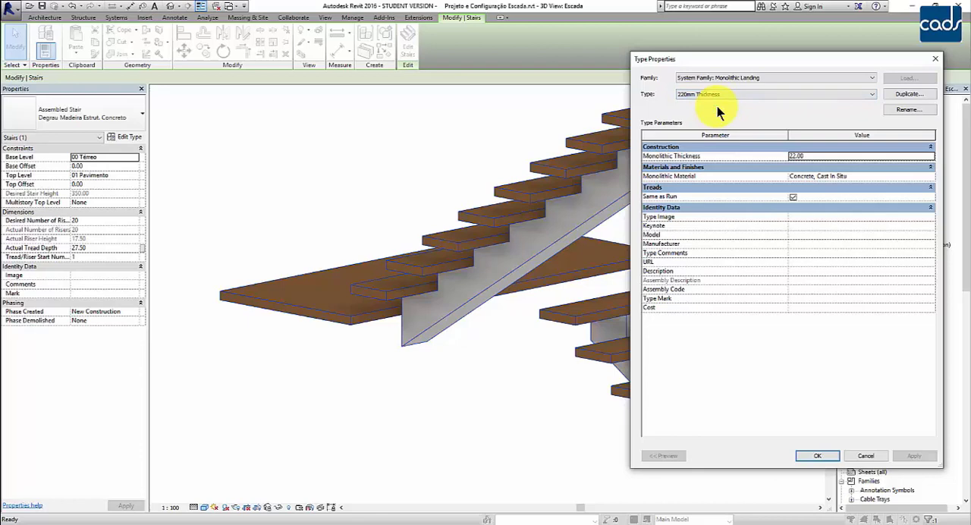
# Set the landing's monolithic material to Concreto, apply the updated stair type and check the landing in 3D.
pyautogui.click(826, 176)
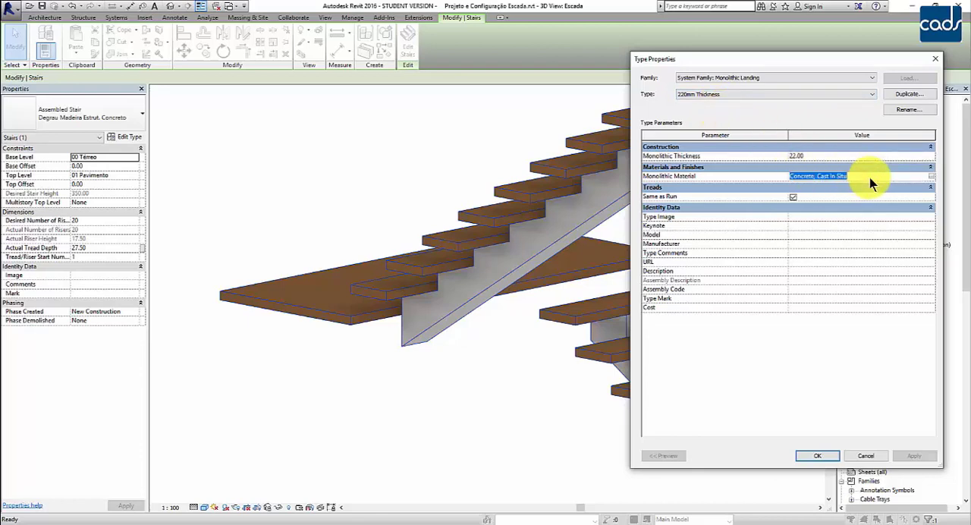
pyautogui.write('Concreto')
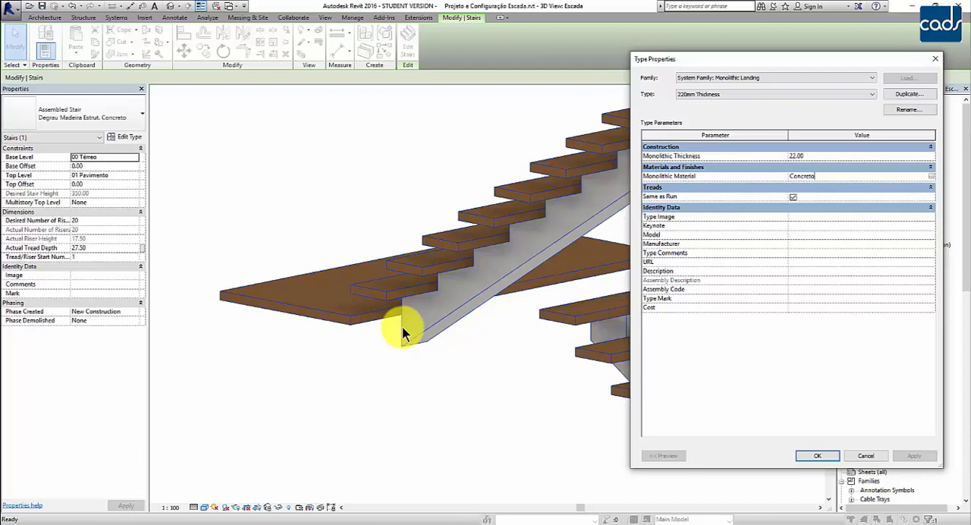
pyautogui.click(813, 456)
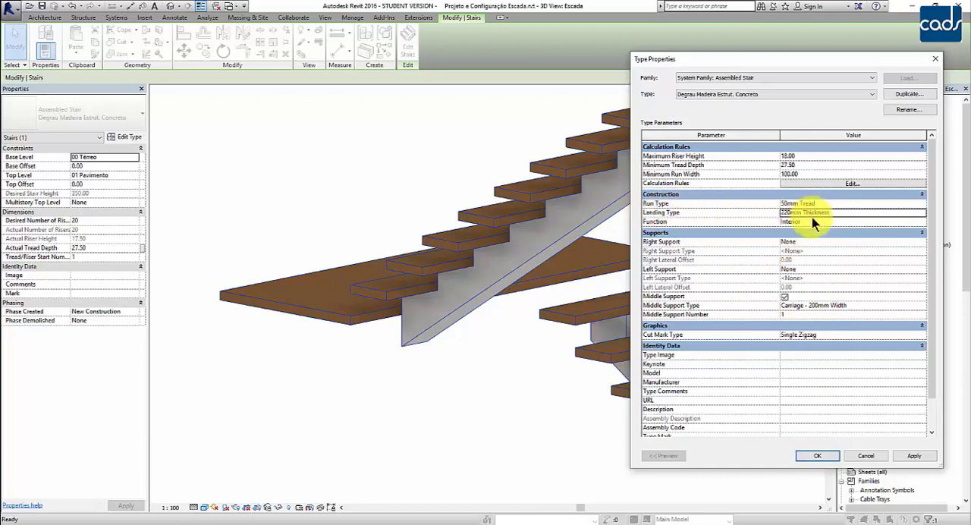
pyautogui.click(817, 455)
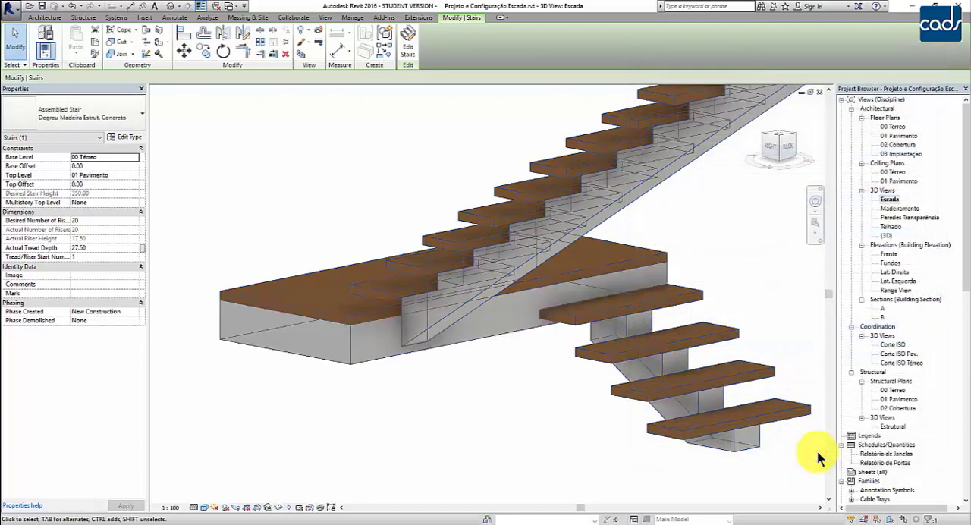
pyautogui.click(522, 429)
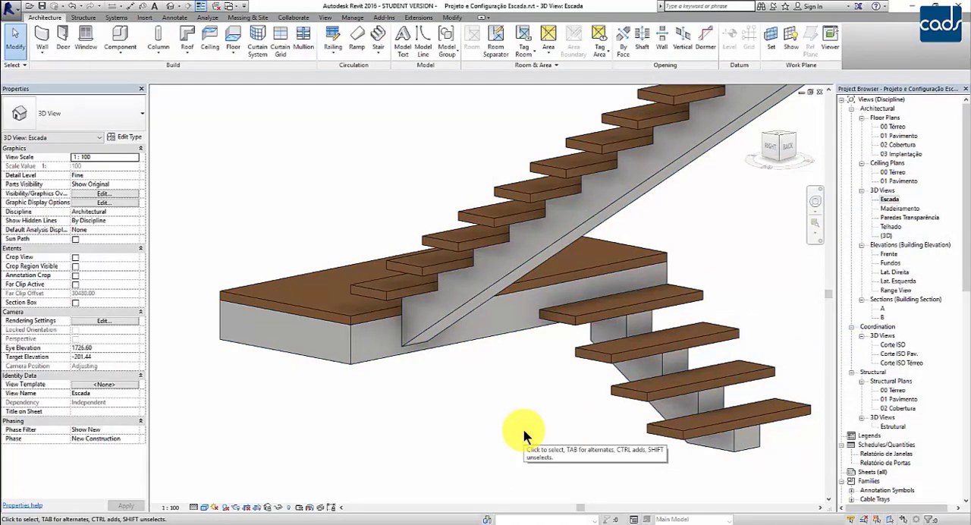
pyautogui.keyDown('shift'); pyautogui.moveTo(523, 429); pyautogui.dragTo(387, 402, button='middle'); pyautogui.keyUp('shift')
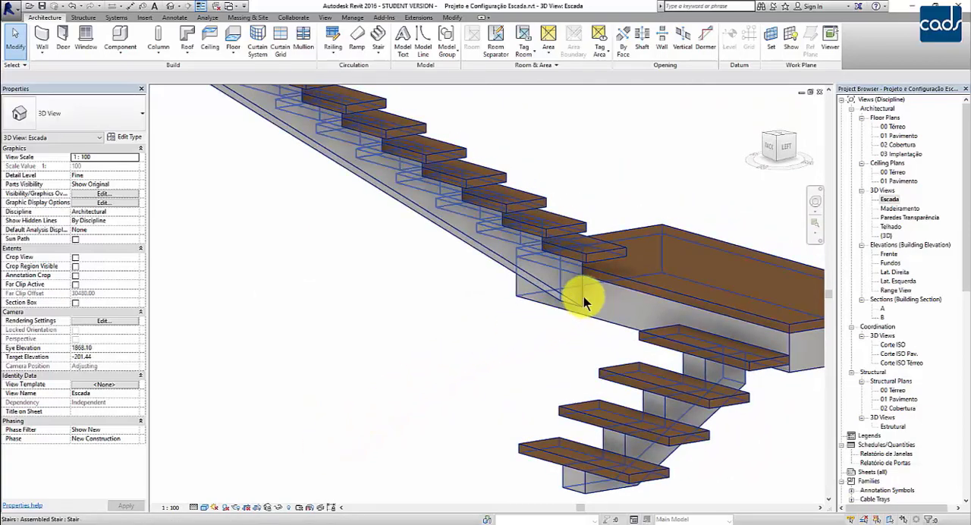
pyautogui.keyDown('shift'); pyautogui.moveTo(590, 293); pyautogui.dragTo(503, 468, button='middle'); pyautogui.keyUp('shift')
pyautogui.scroll(-4, 537, 454)
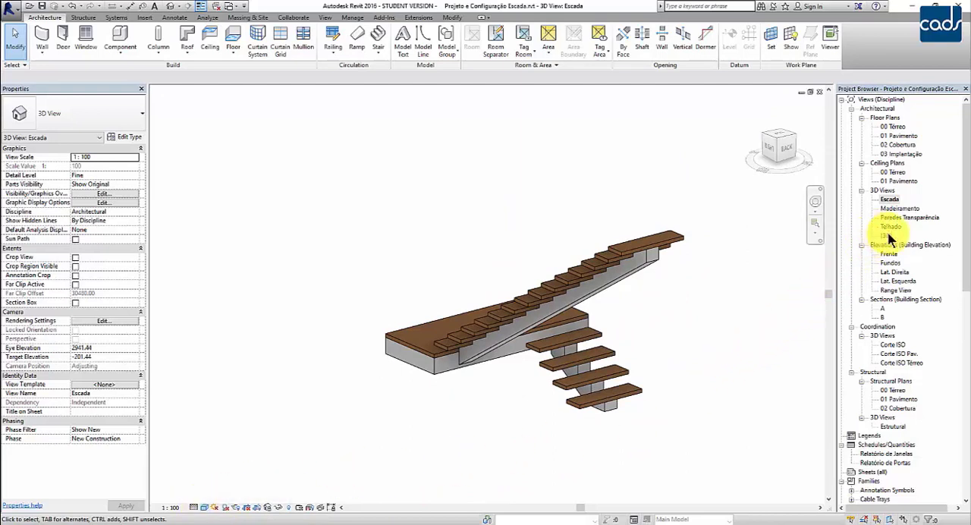
# Open the 00 Térreo floor plan and delete the stair's outer and inner railings.
pyautogui.doubleClick(892, 127)
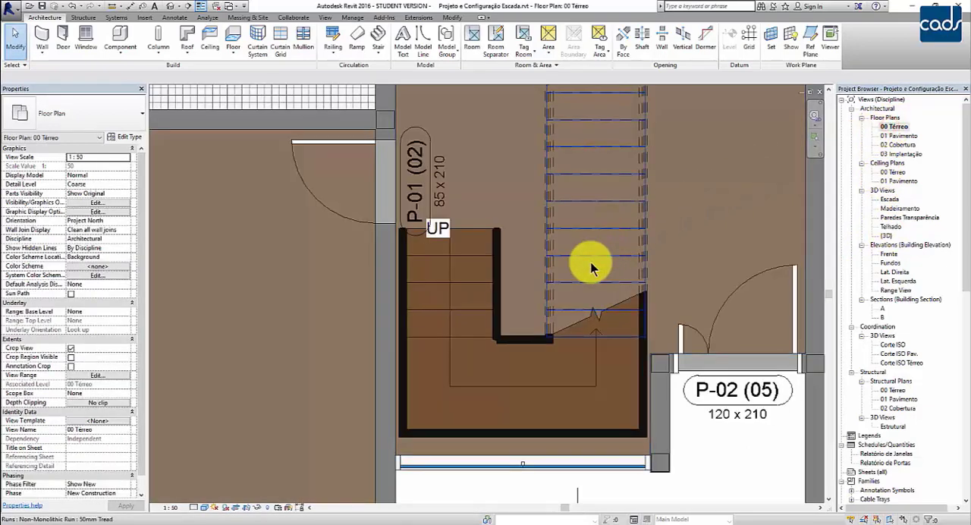
pyautogui.scroll(2, 577, 299)
pyautogui.click(577, 299)
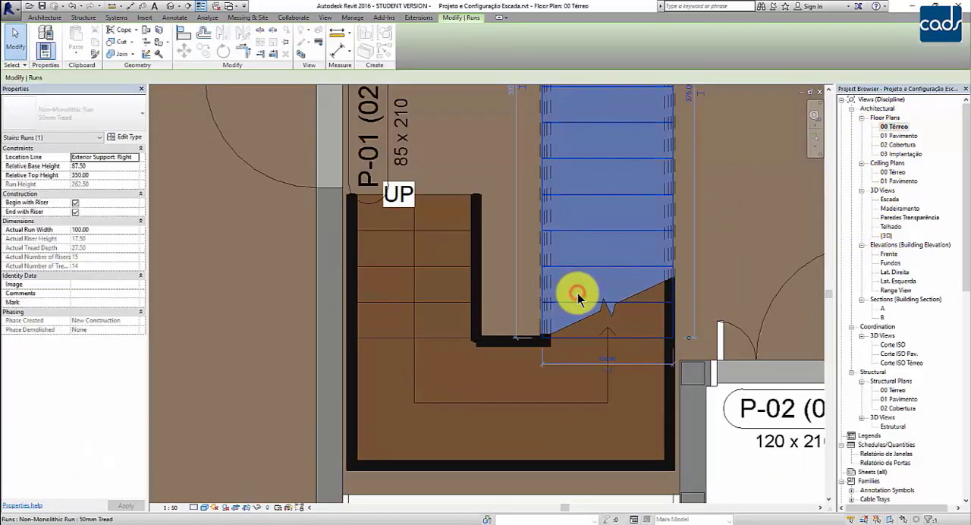
pyautogui.scroll(-2, 577, 299)
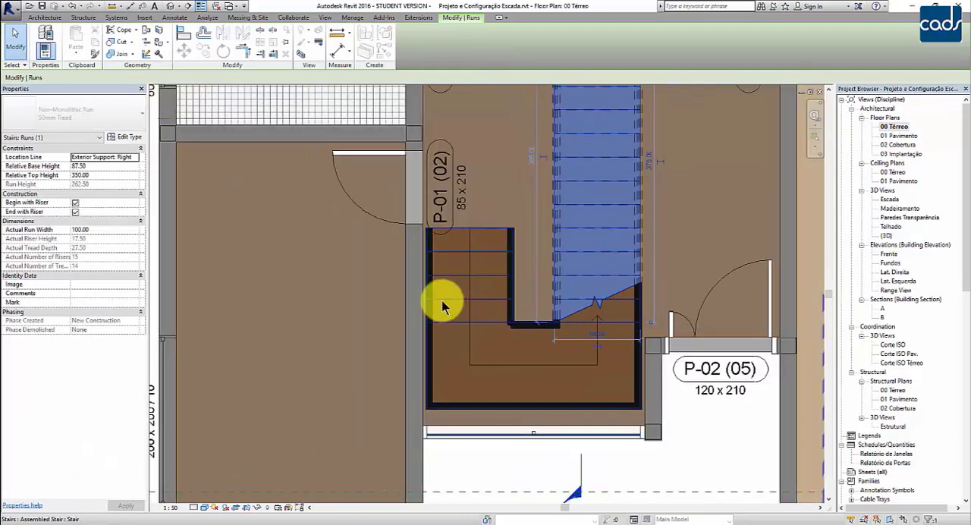
pyautogui.scroll(2, 430, 319)
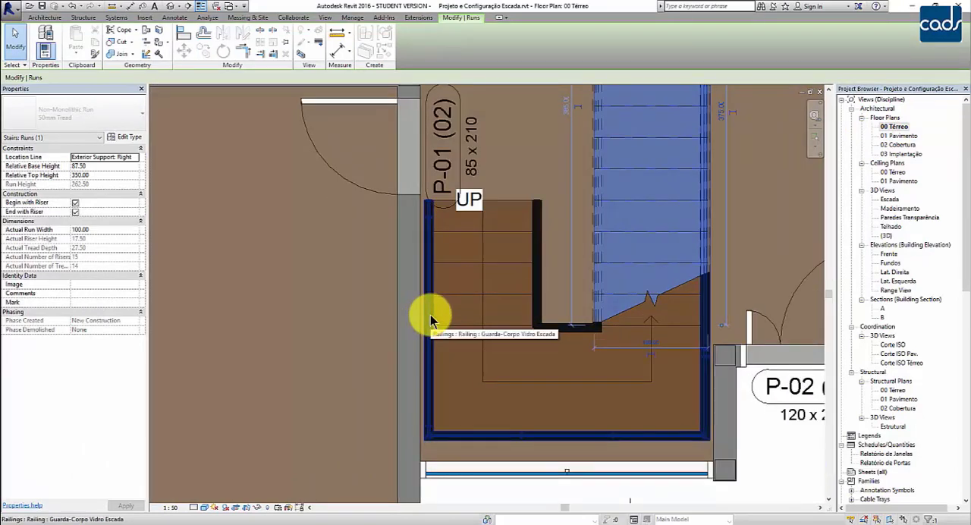
pyautogui.click(430, 314)
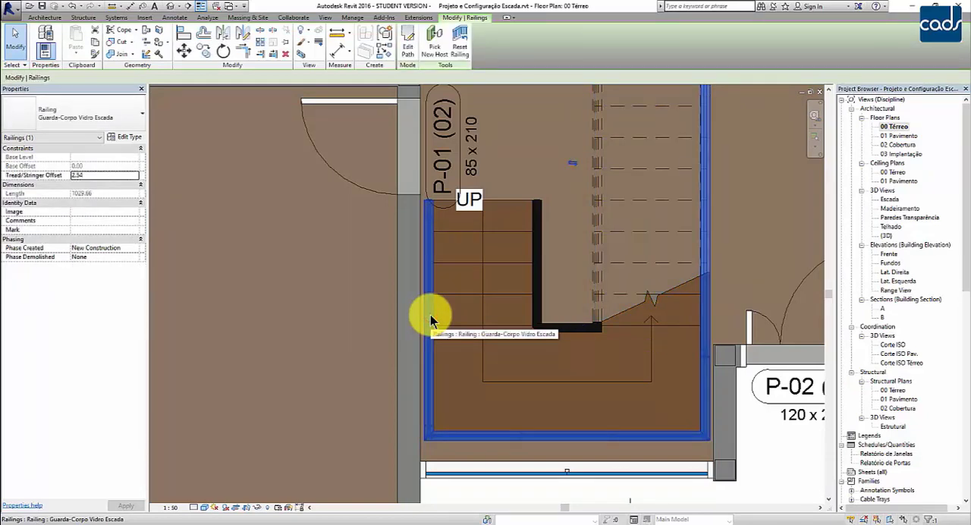
pyautogui.press('Escape')
pyautogui.click(535, 296)
pyautogui.press('Delete')
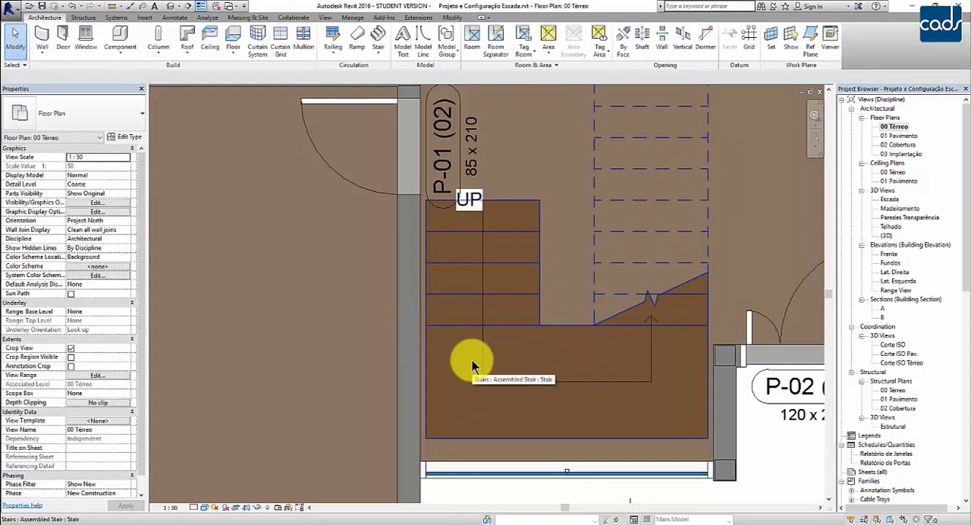
# Examine the gaps between the stair and the surrounding walls and floor edge in plan.
pyautogui.scroll(2, 424, 241)
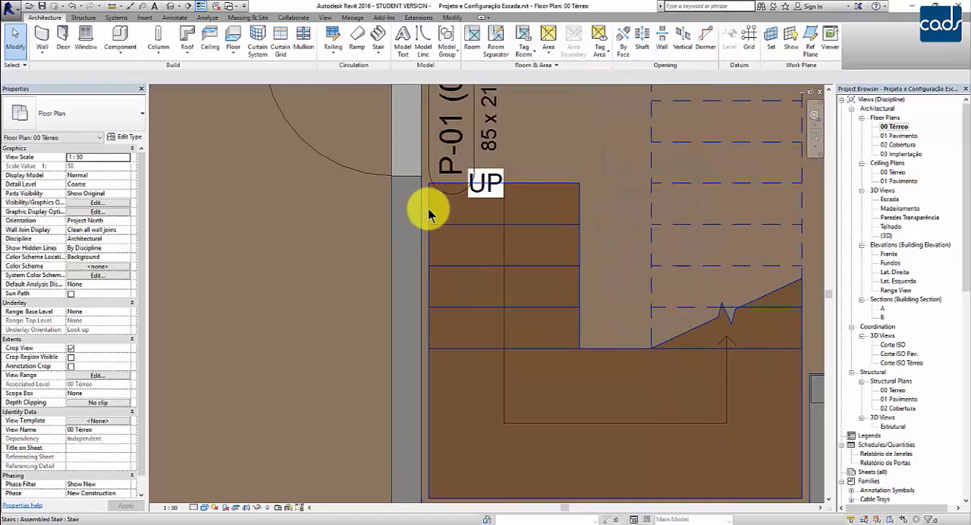
pyautogui.moveTo(672, 325); pyautogui.dragTo(403, 286, button='middle')
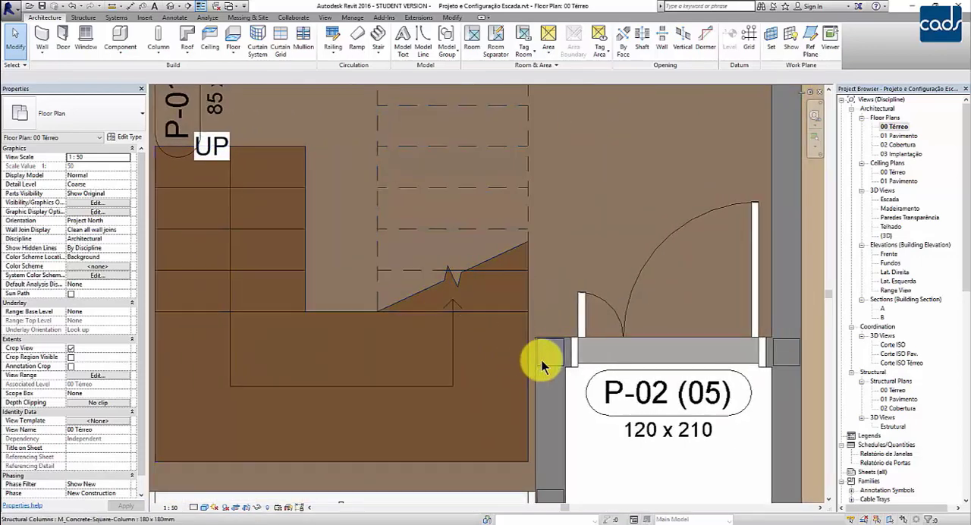
pyautogui.moveTo(522, 363); pyautogui.dragTo(663, 372, button='middle')
pyautogui.scroll(-1, 663, 373)
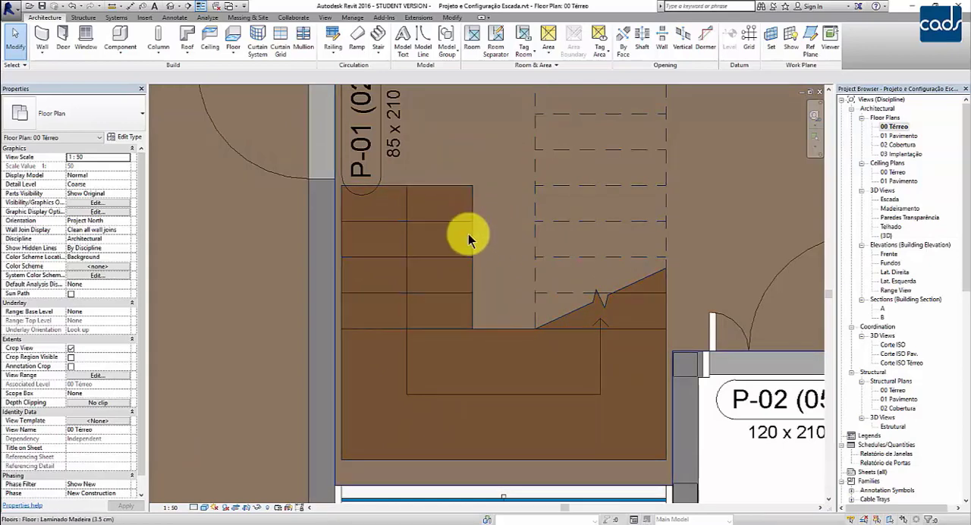
pyautogui.moveTo(523, 400); pyautogui.dragTo(541, 303, button='middle')
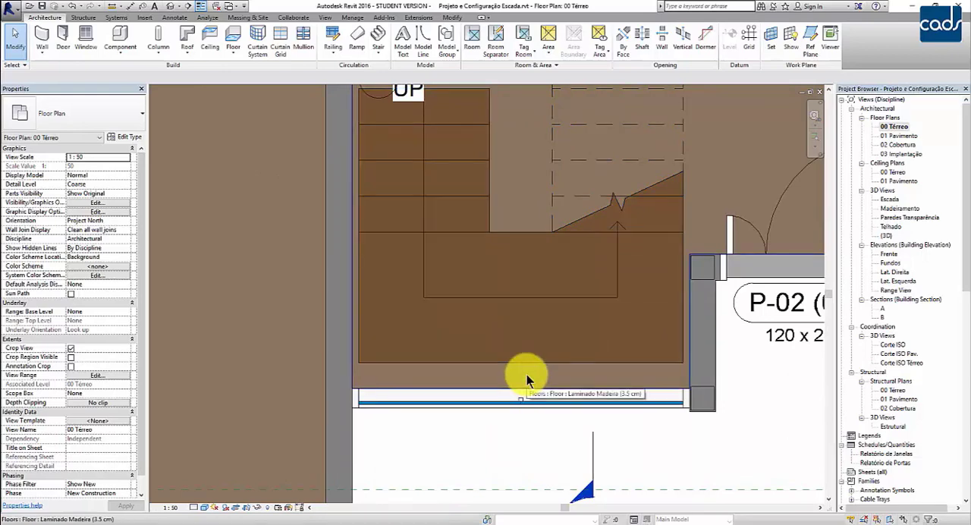
pyautogui.scroll(-2, 503, 410)
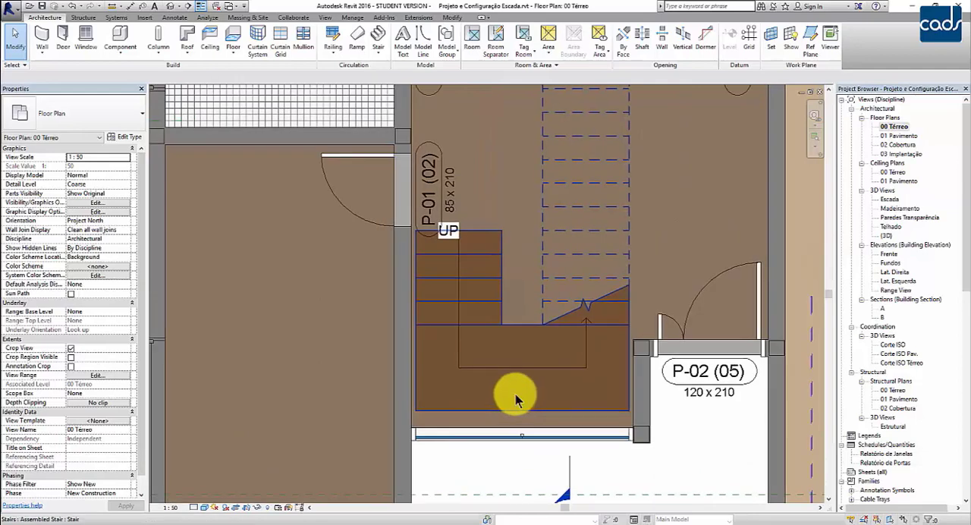
# Start editing the stair and set the width of its short lower run to 110.
pyautogui.click(487, 358)
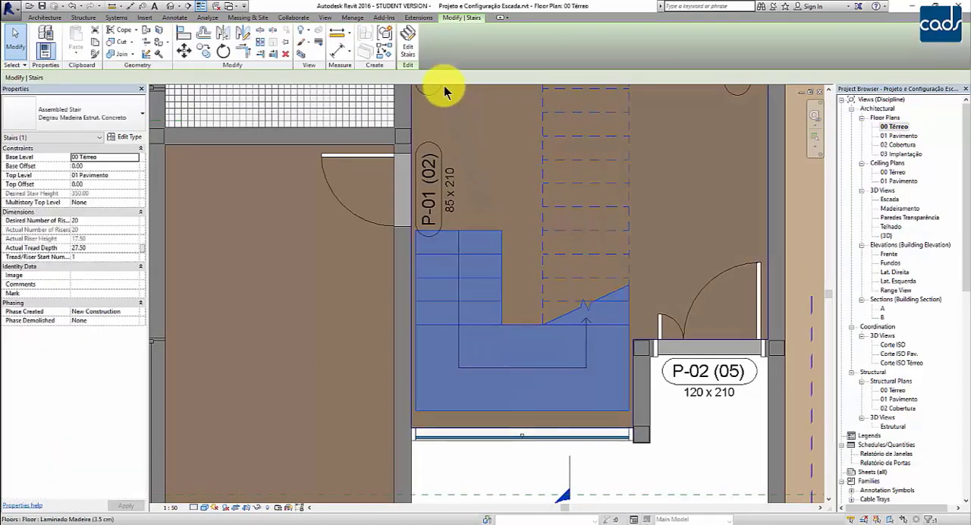
pyautogui.click(409, 43)
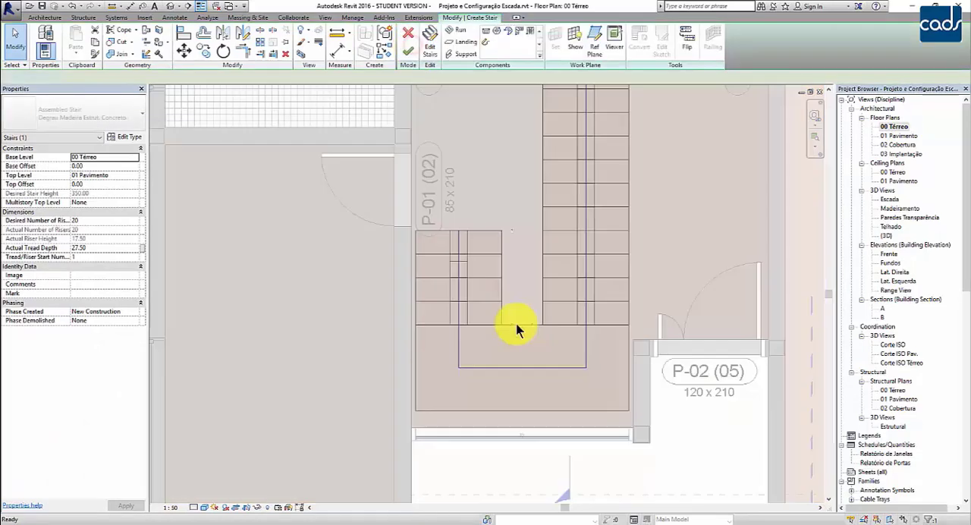
pyautogui.click(482, 303)
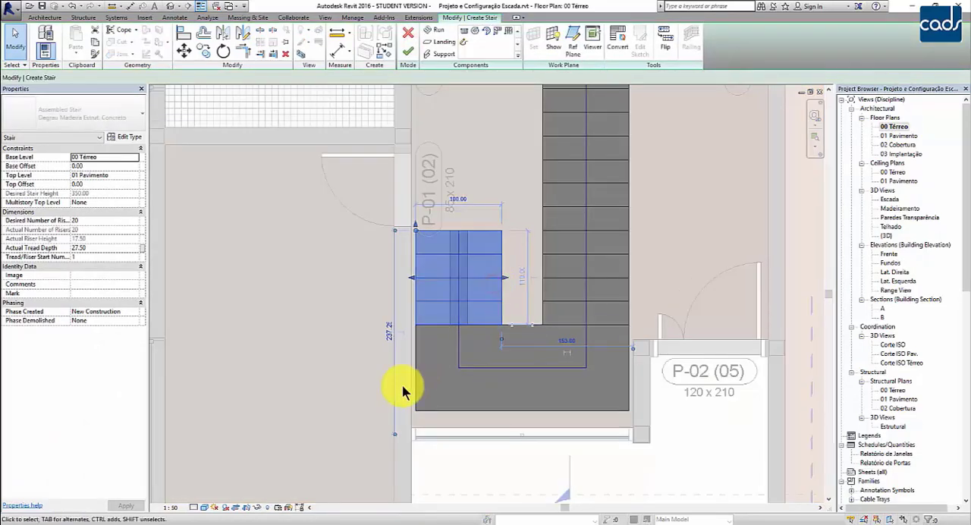
pyautogui.moveTo(458, 442); pyautogui.dragTo(471, 475, button='middle')
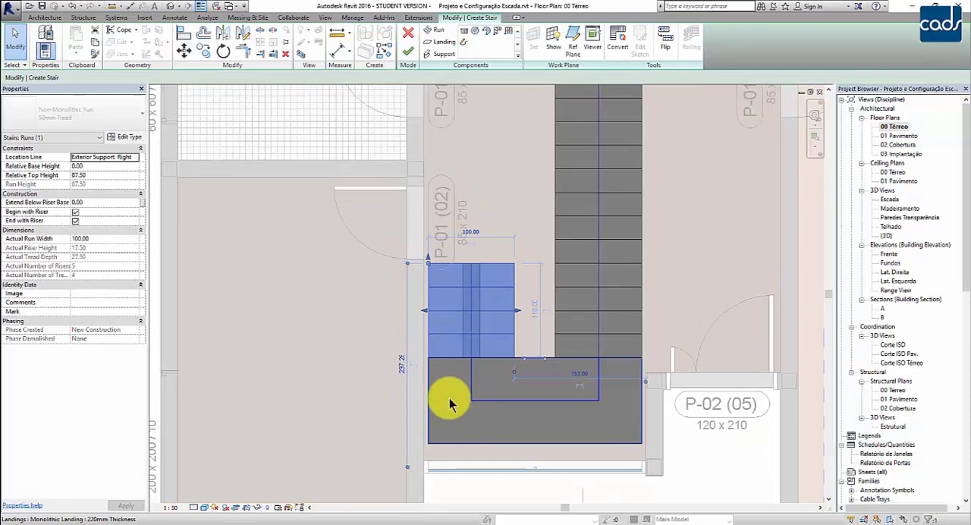
pyautogui.click(470, 231)
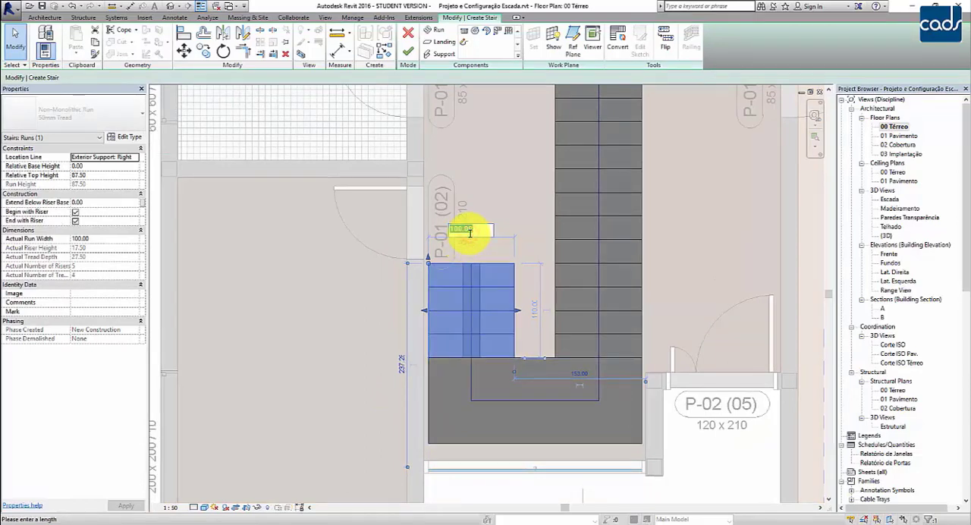
pyautogui.write('110')
pyautogui.press('Return')
# Set the width of the stair's long upper run to 110.
pyautogui.click(596, 256)
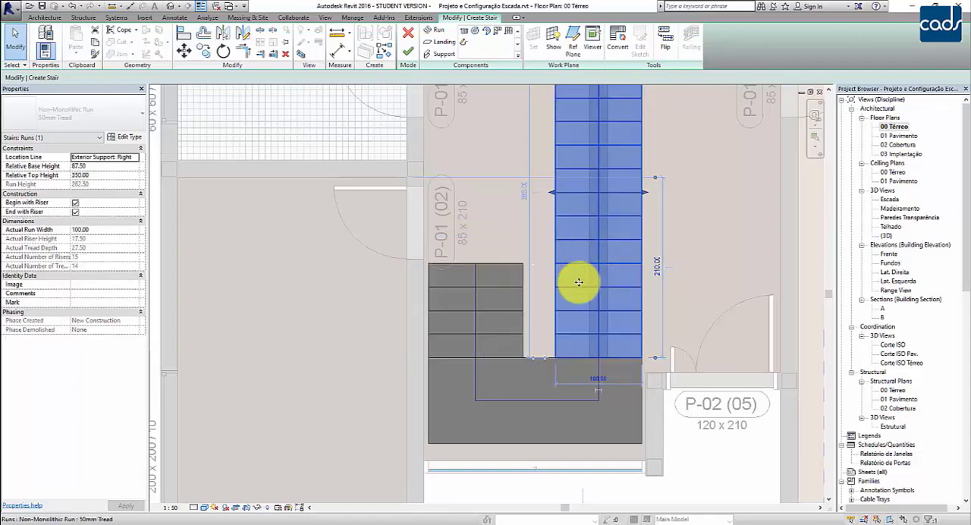
pyautogui.click(591, 381)
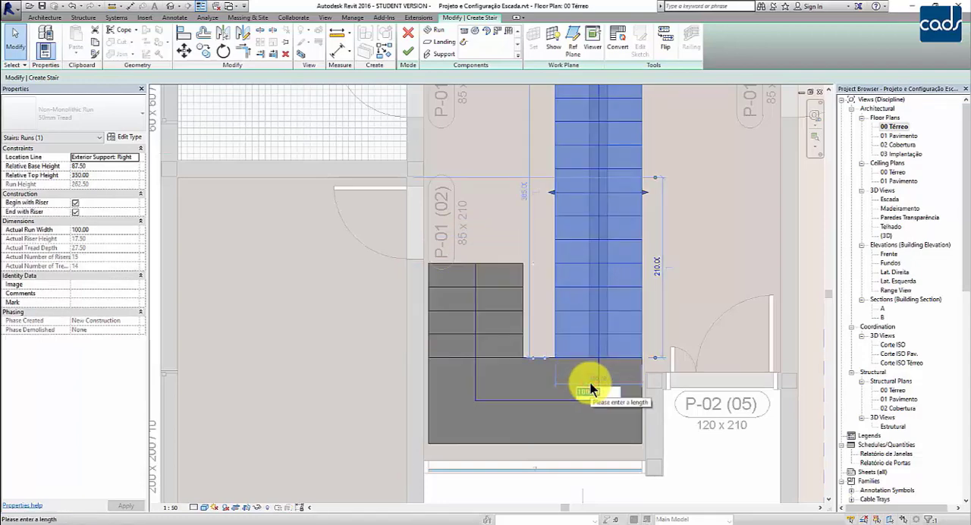
pyautogui.write('110')
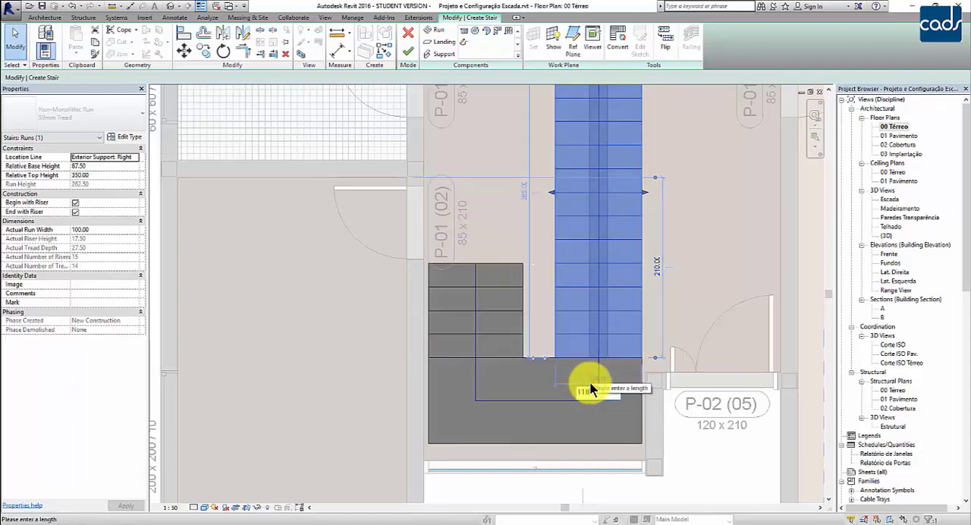
pyautogui.press('Return')
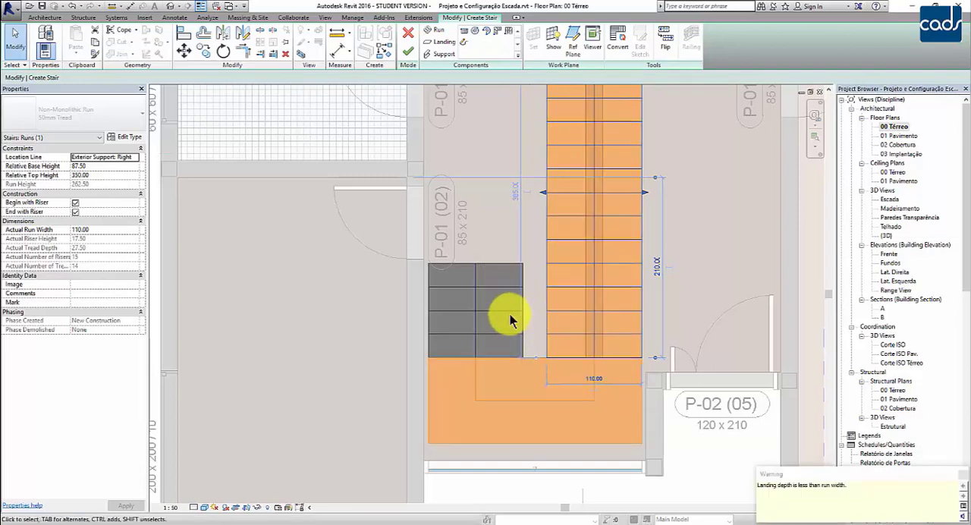
# Set the widths of both the short lower run and the long upper run to 115.
pyautogui.click(499, 311)
pyautogui.click(475, 231)
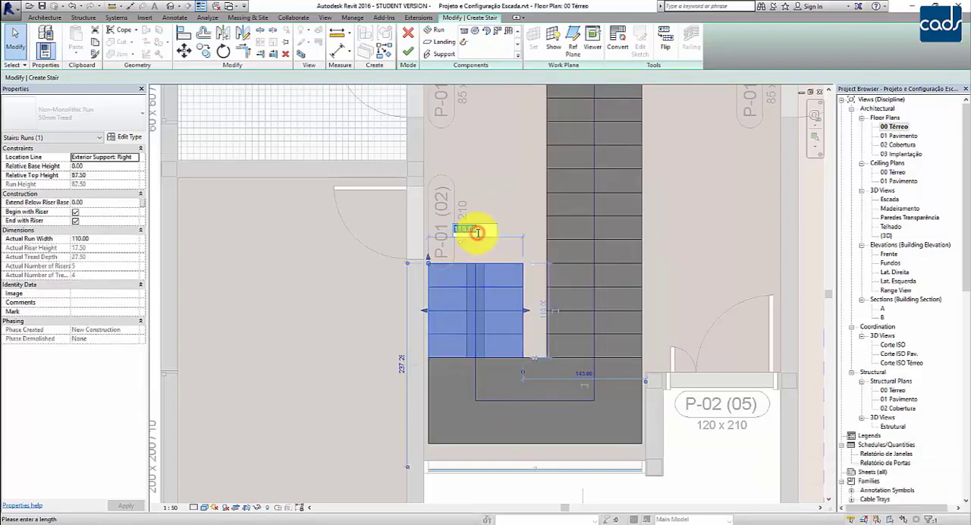
pyautogui.write('115')
pyautogui.press('Return')
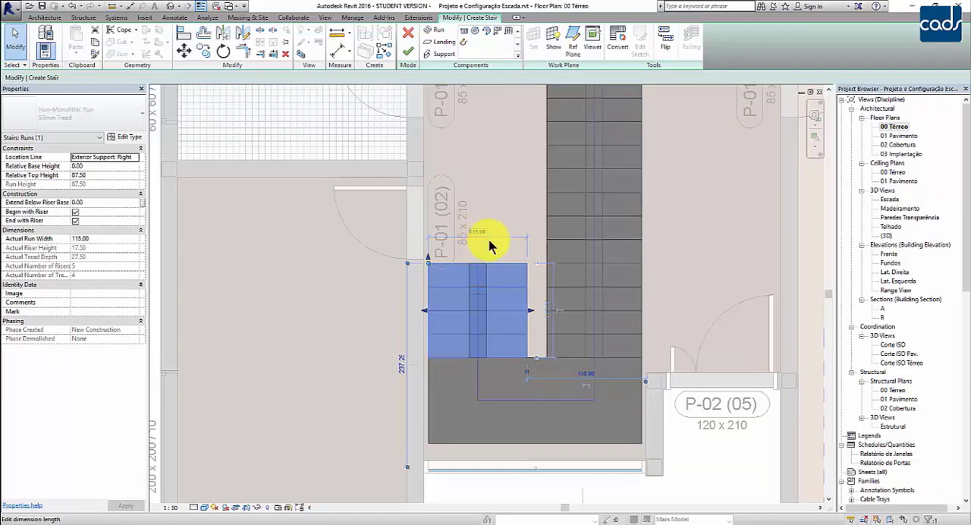
pyautogui.click(599, 260)
pyautogui.click(592, 381)
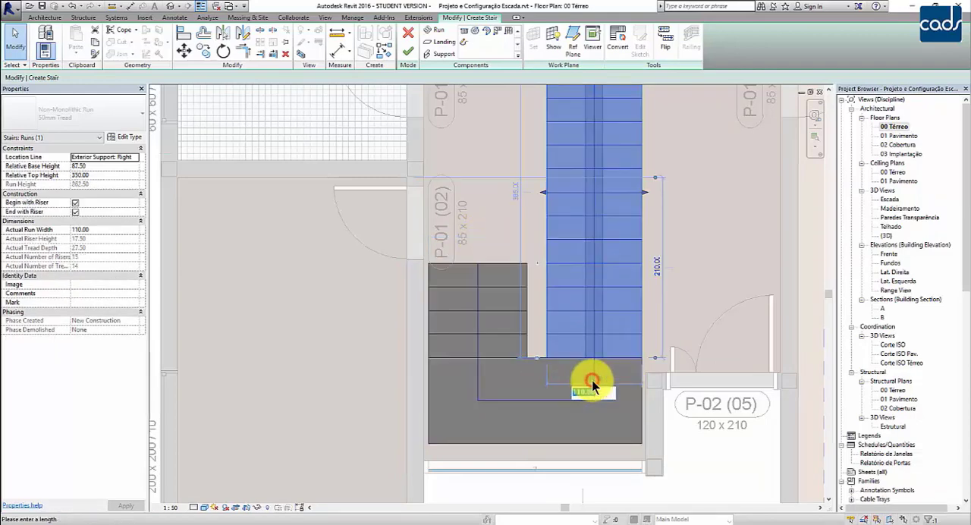
pyautogui.press('Return')
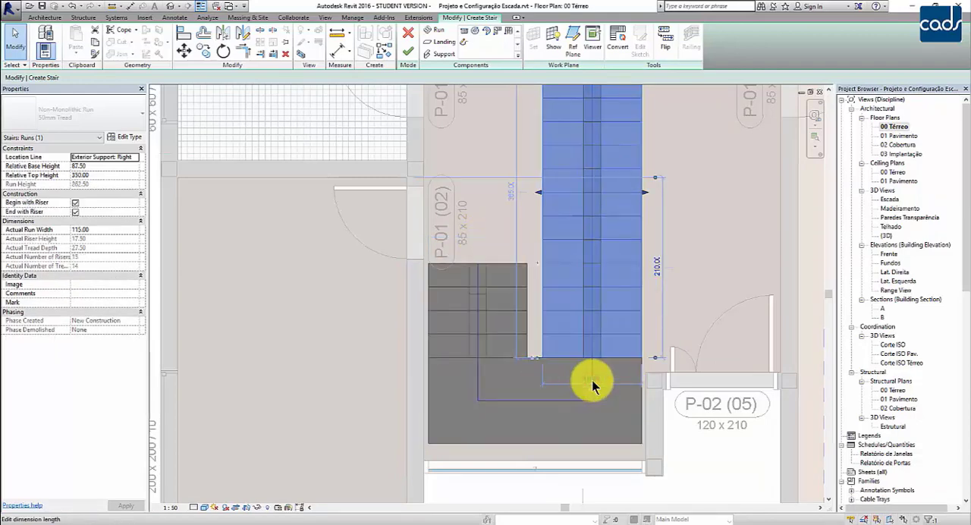
# Set the landing's depth to 115 so it reaches towards the glazed wall, and finish editing the stair.
pyautogui.scroll(-2, 526, 385)
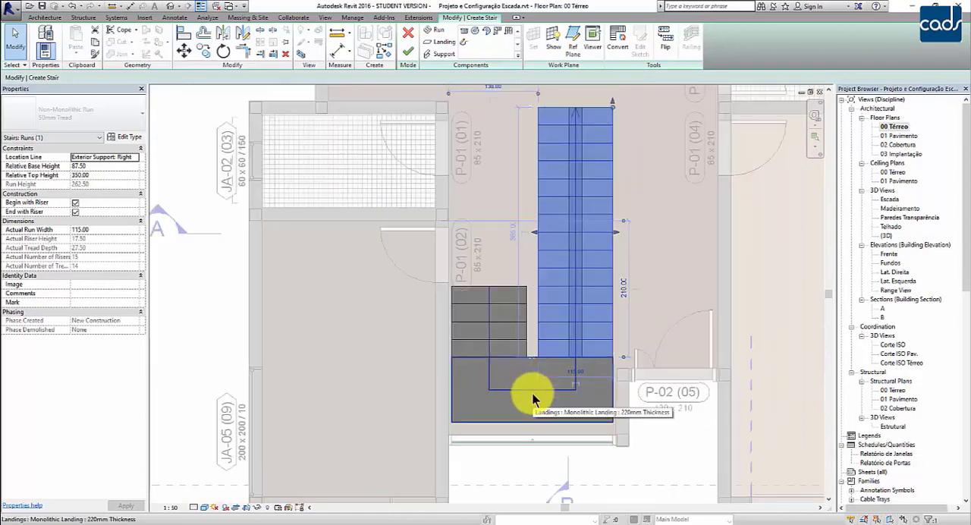
pyautogui.click(520, 421)
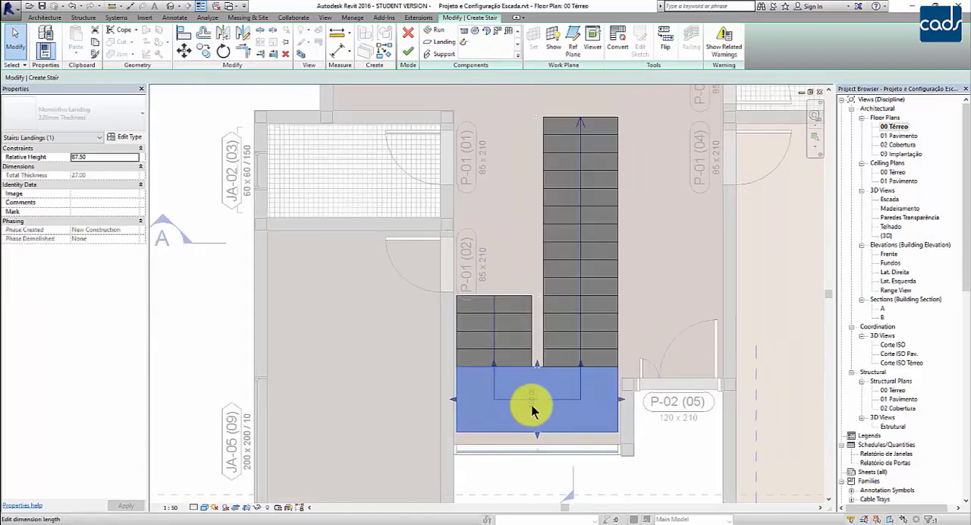
pyautogui.scroll(4, 530, 428)
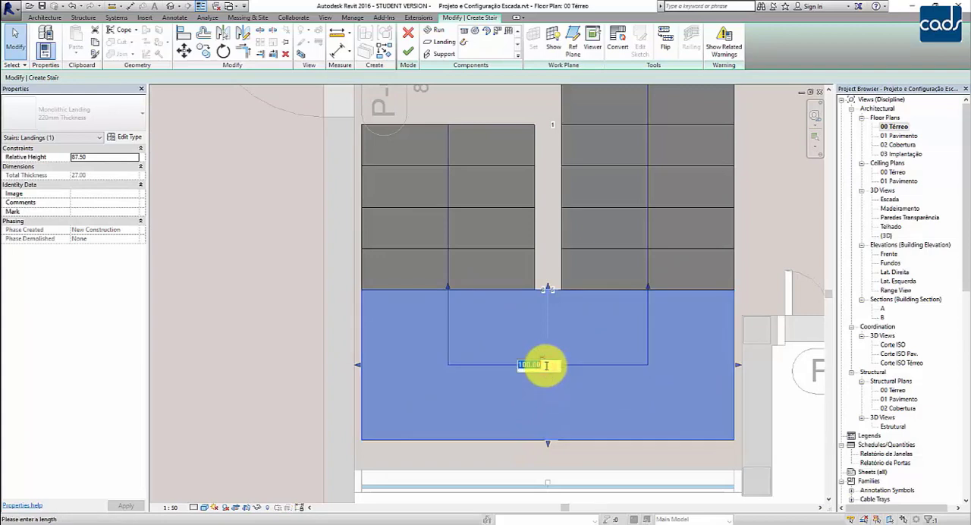
pyautogui.press('Return')
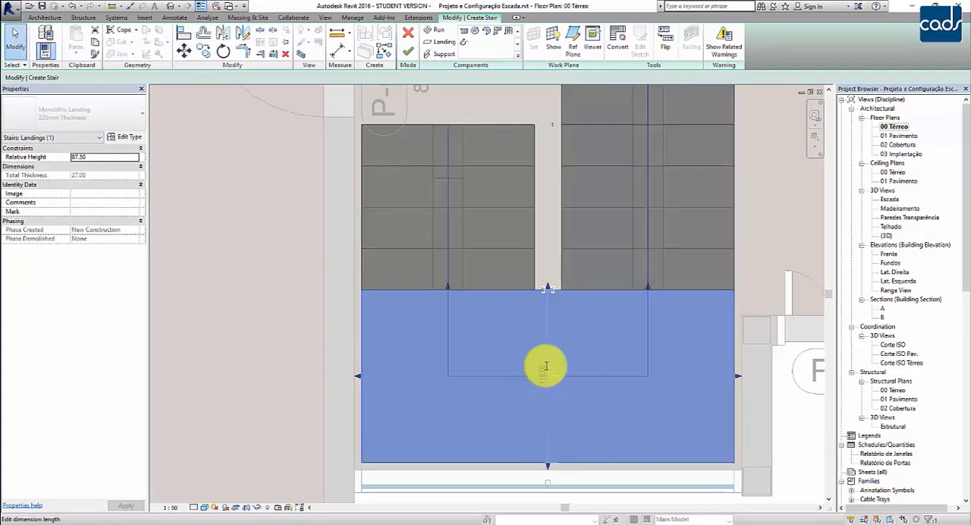
pyautogui.scroll(-1, 545, 367)
pyautogui.scroll(-4, 545, 366)
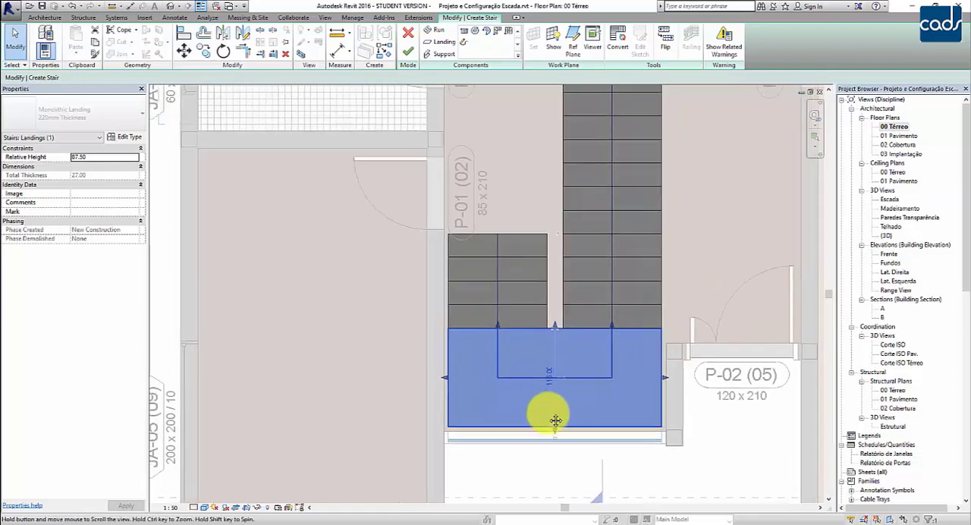
pyautogui.scroll(-1, 592, 319)
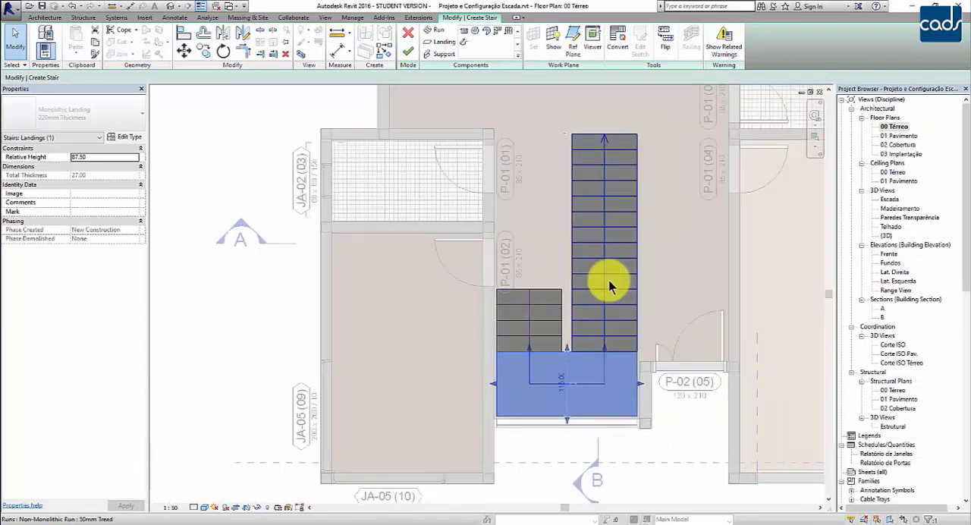
pyautogui.click(542, 459)
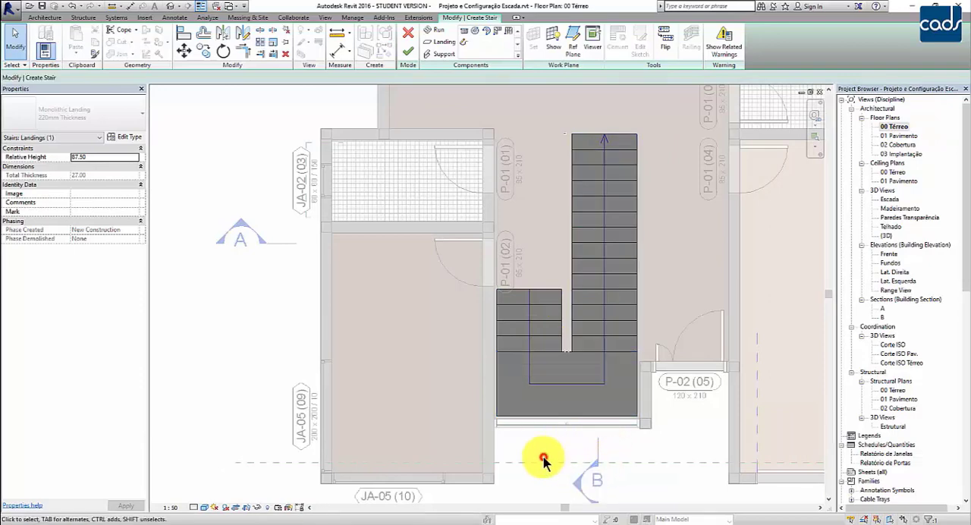
pyautogui.click(411, 56)
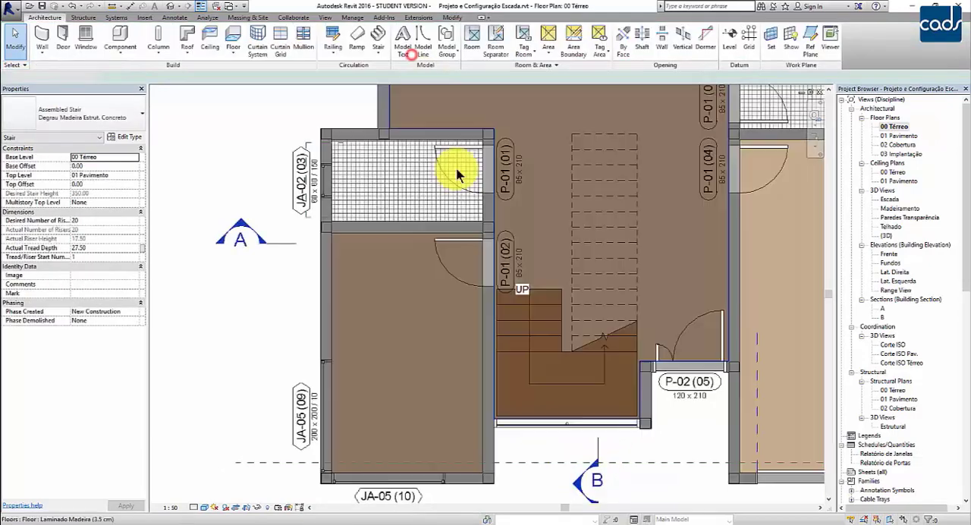
pyautogui.click(652, 437)
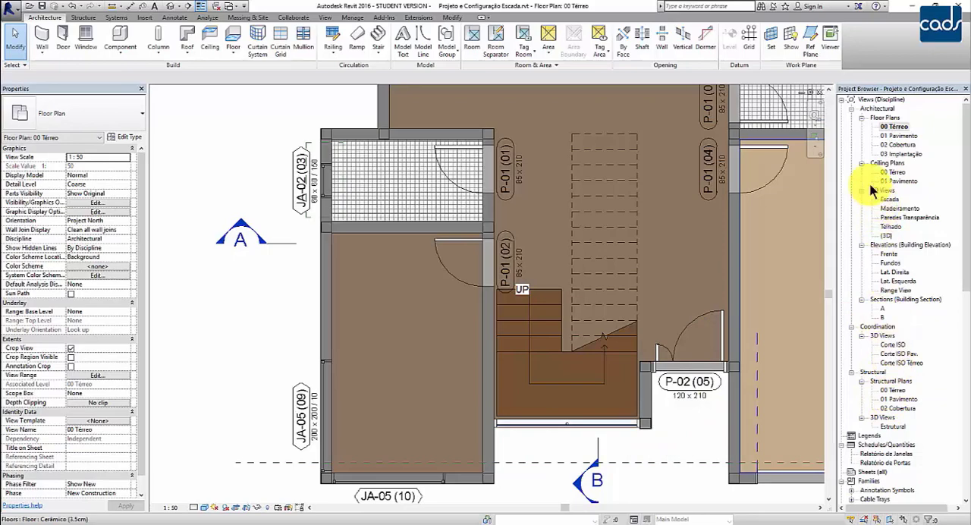
# Open the {3D} view and change the U-shaped stair behind the front curtain wall to the Madeira type.
pyautogui.doubleClick(886, 235)
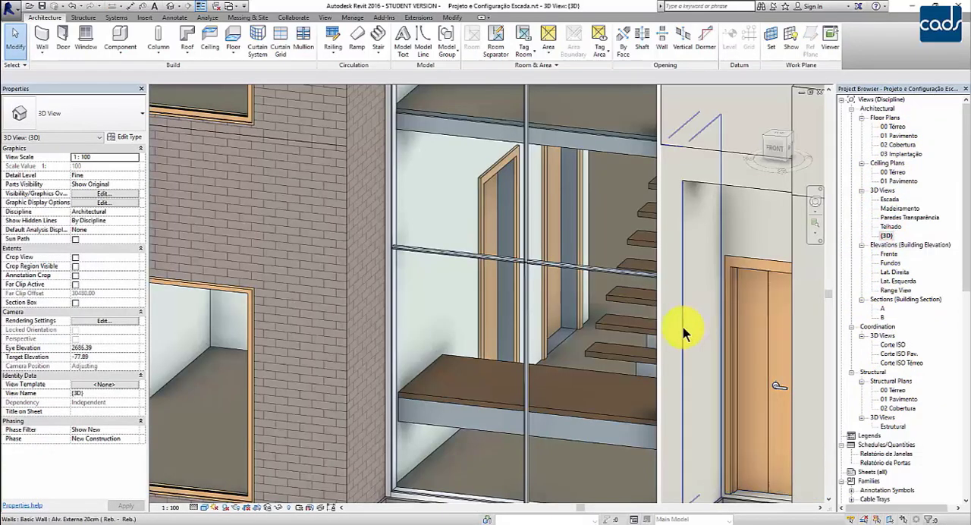
pyautogui.keyDown('shift'); pyautogui.moveTo(581, 293); pyautogui.dragTo(483, 382, button='middle'); pyautogui.keyUp('shift')
pyautogui.scroll(5, 483, 382)
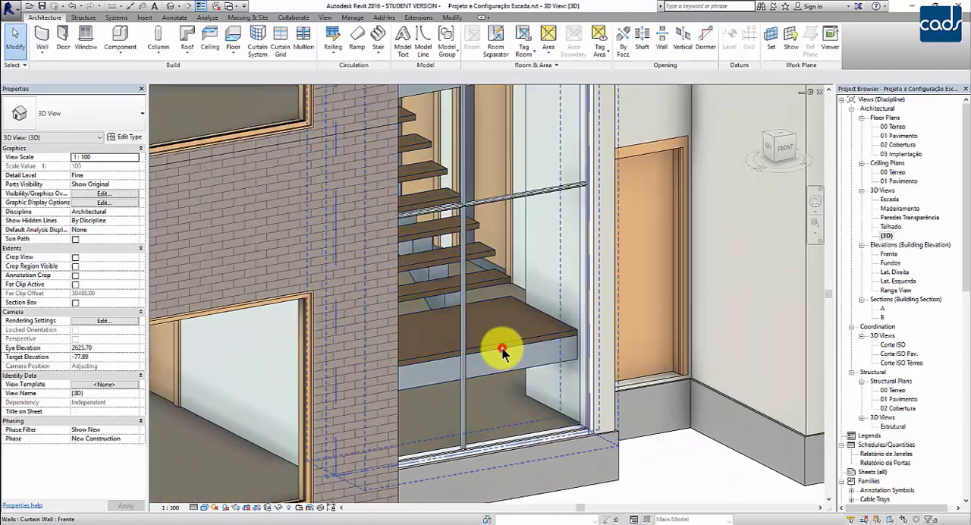
pyautogui.click(502, 346)
pyautogui.press('Escape')
pyautogui.press('Tab')
pyautogui.click(501, 345)
pyautogui.moveTo(501, 345); pyautogui.dragTo(572, 346, button='middle')
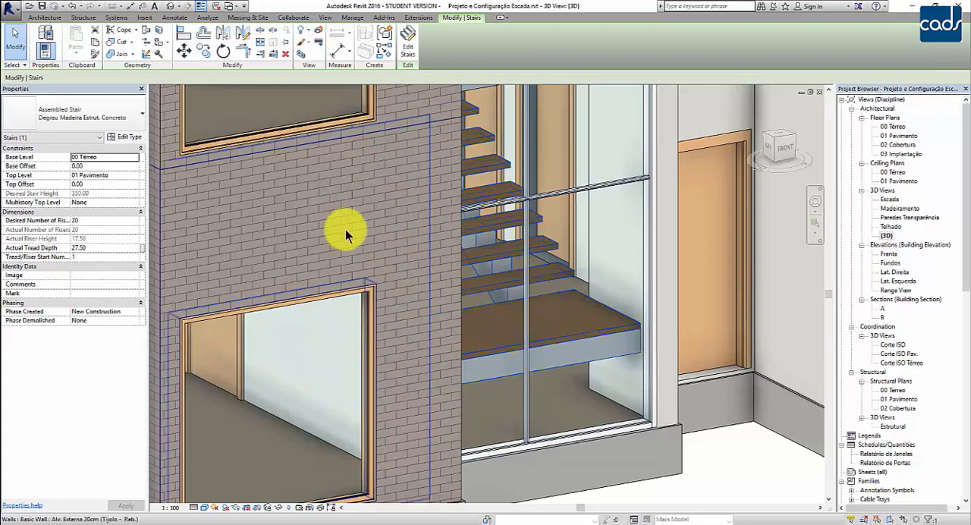
pyautogui.click(102, 123)
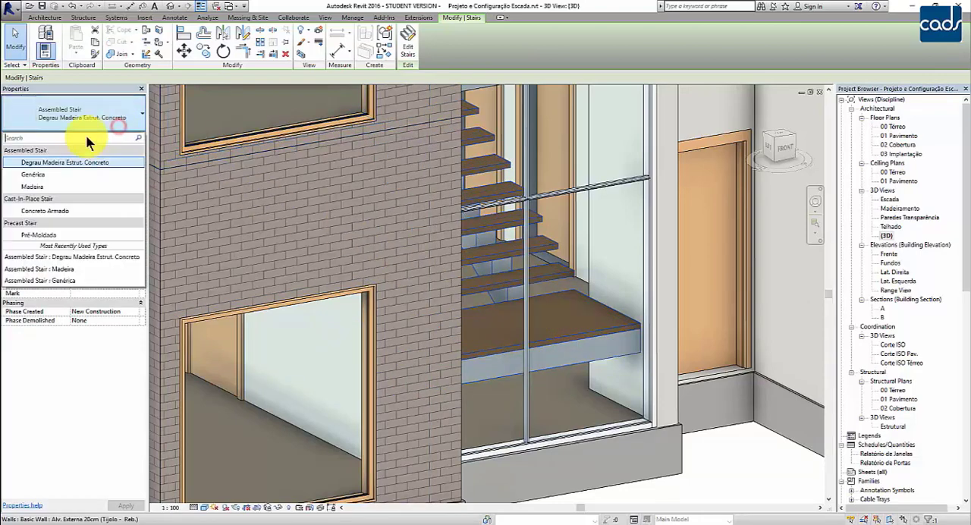
pyautogui.click(41, 185)
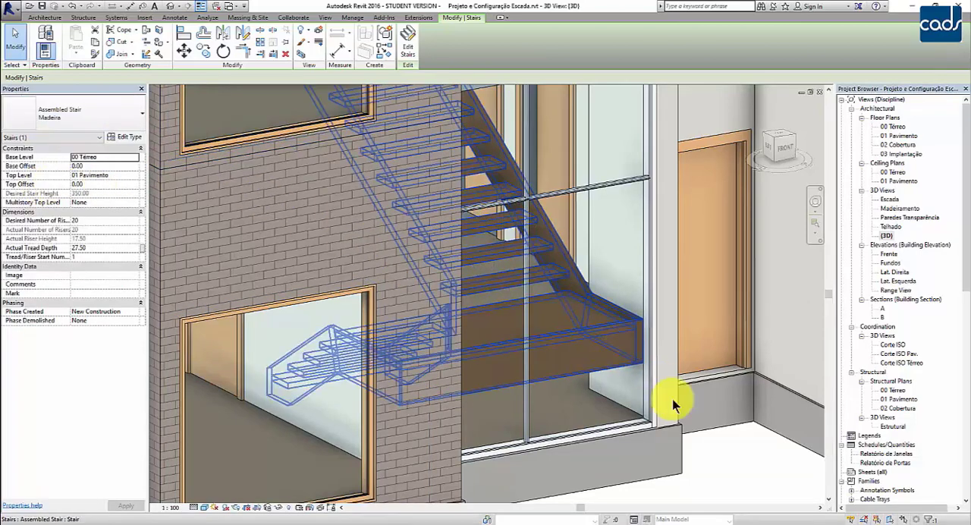
# Examine the wooden stair's landing and stringers through the front curtain wall from several angles in 3D.
pyautogui.click(763, 461)
pyautogui.scroll(-3, 761, 466)
pyautogui.moveTo(756, 474); pyautogui.dragTo(507, 478, button='middle')
pyautogui.moveTo(507, 478); pyautogui.dragTo(552, 485, button='middle')
pyautogui.moveTo(552, 485)
pyautogui.keyDown('shift'); pyautogui.mouseDown(button='middle')
pyautogui.moveTo(538, 481)
pyautogui.moveTo(563, 484)
pyautogui.mouseUp(button='middle'); pyautogui.keyUp('shift')
pyautogui.moveTo(563, 483); pyautogui.dragTo(548, 486, button='middle')
pyautogui.scroll(2, 538, 440)
pyautogui.scroll(5, 462, 401)
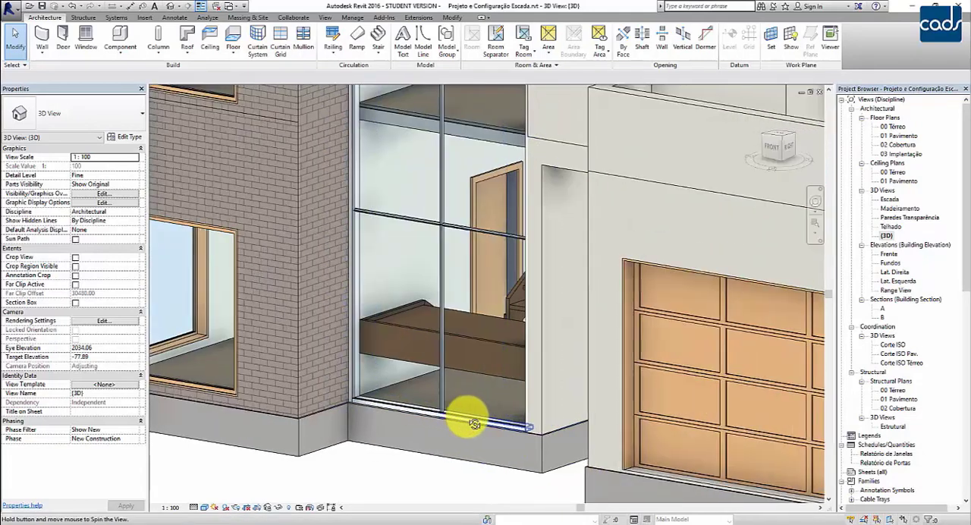
pyautogui.scroll(1, 525, 425)
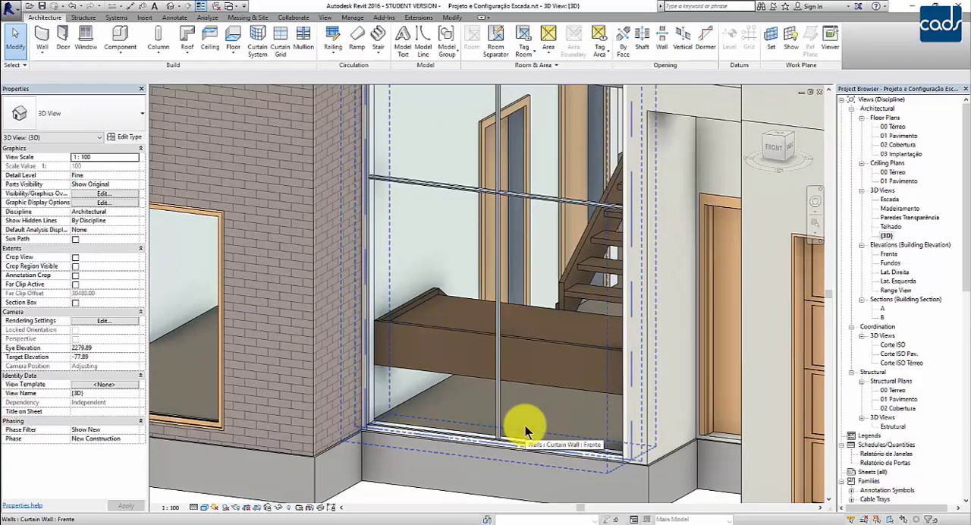
pyautogui.scroll(-5, 525, 425)
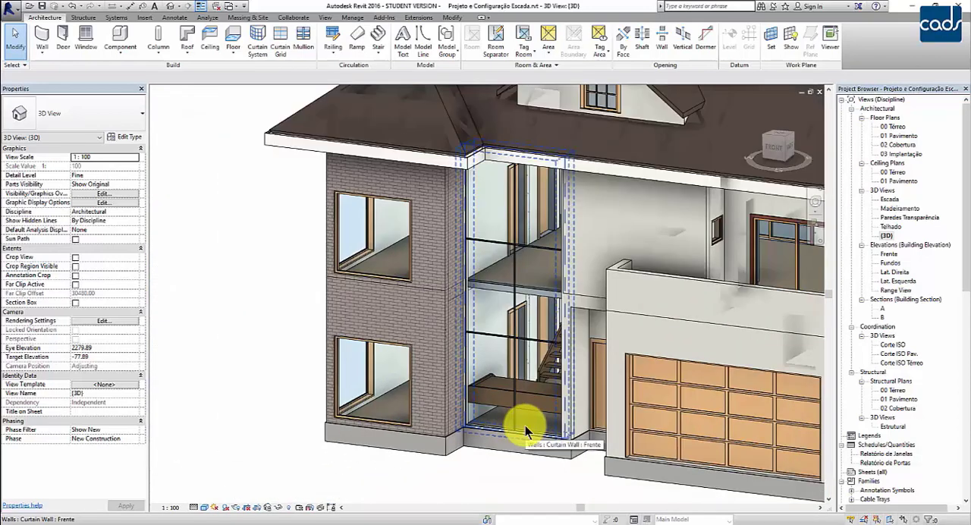
# In the 00 Térreo floor plan, create a full-step spiral stair by component, 100 wide, in the open area outside the house beside section mark A.
pyautogui.doubleClick(892, 126)
pyautogui.scroll(3, 585, 277)
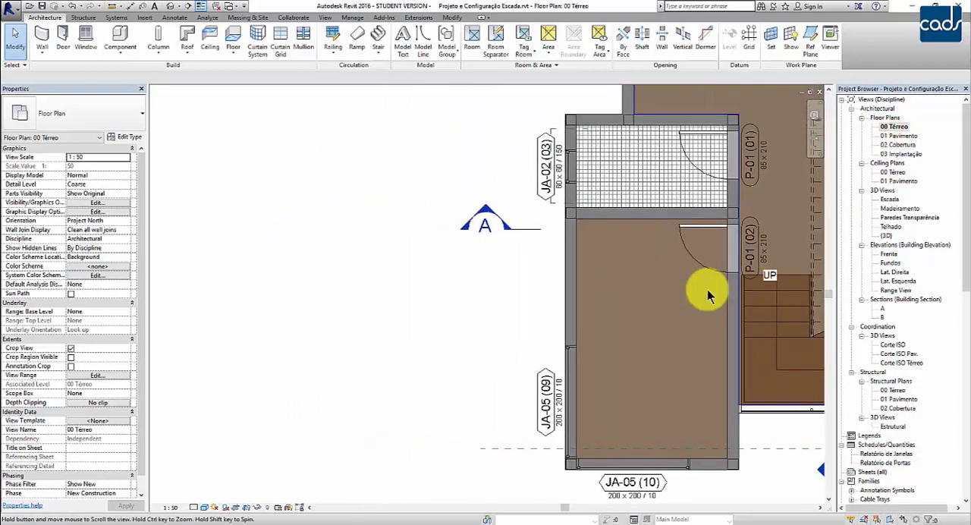
pyautogui.click(377, 51)
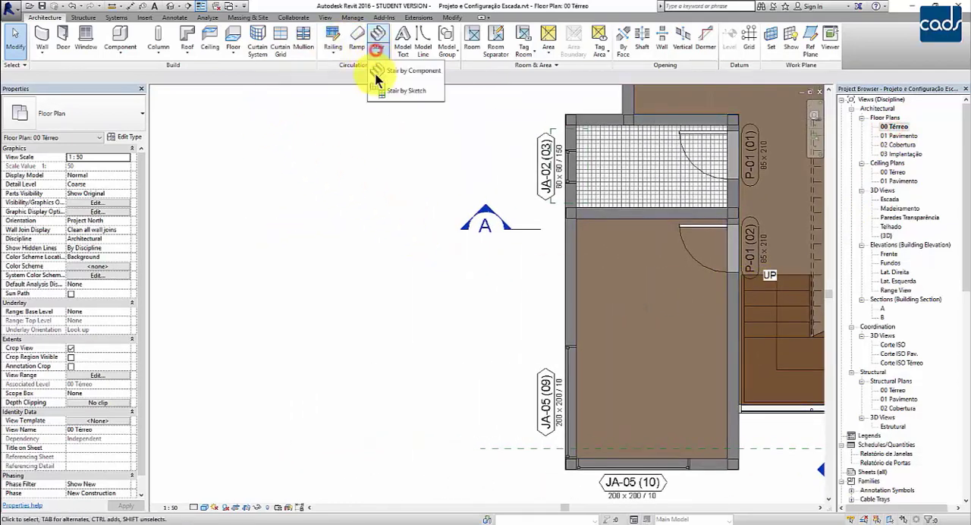
pyautogui.click(394, 72)
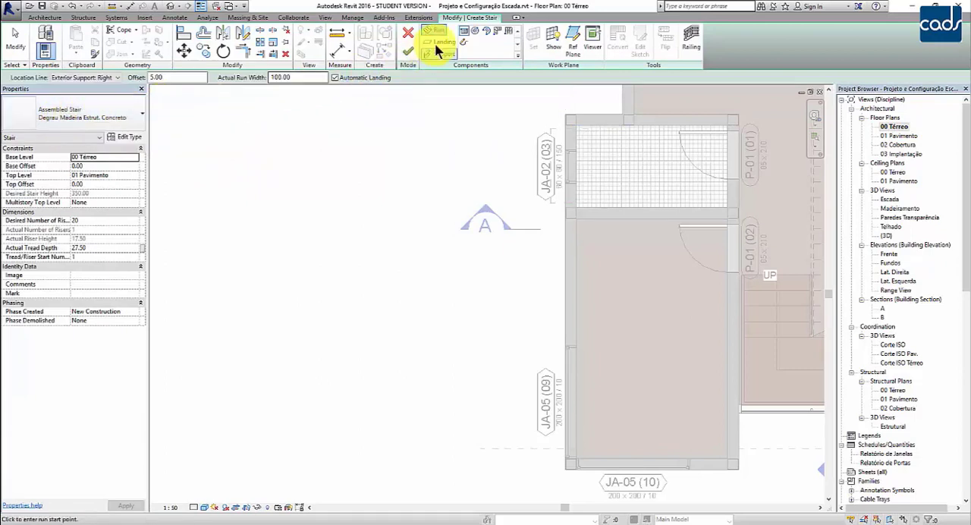
pyautogui.click(478, 35)
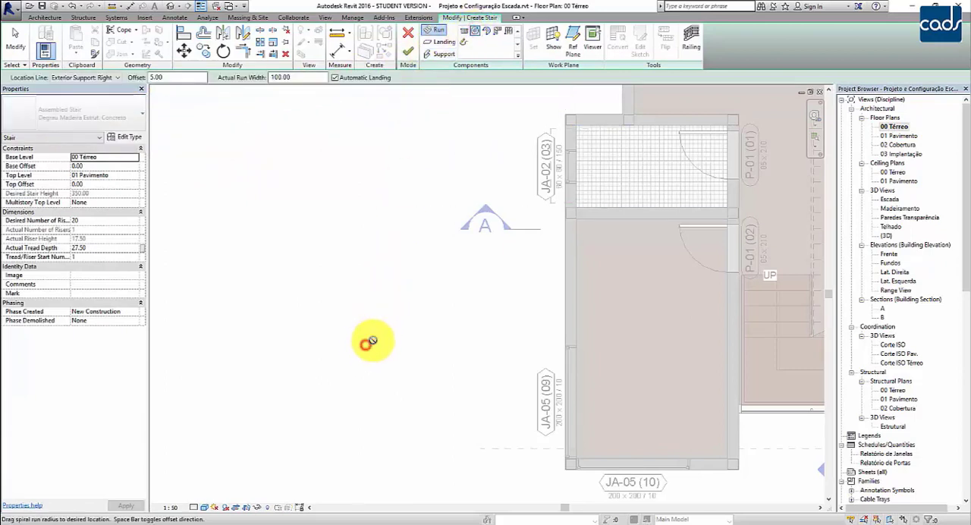
pyautogui.click(403, 308)
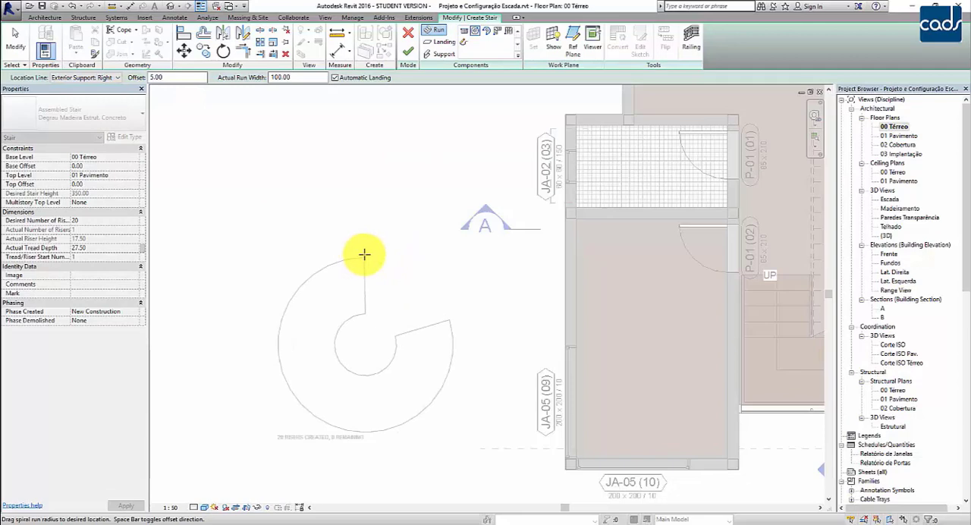
pyautogui.press('Escape')
pyautogui.press('Escape')
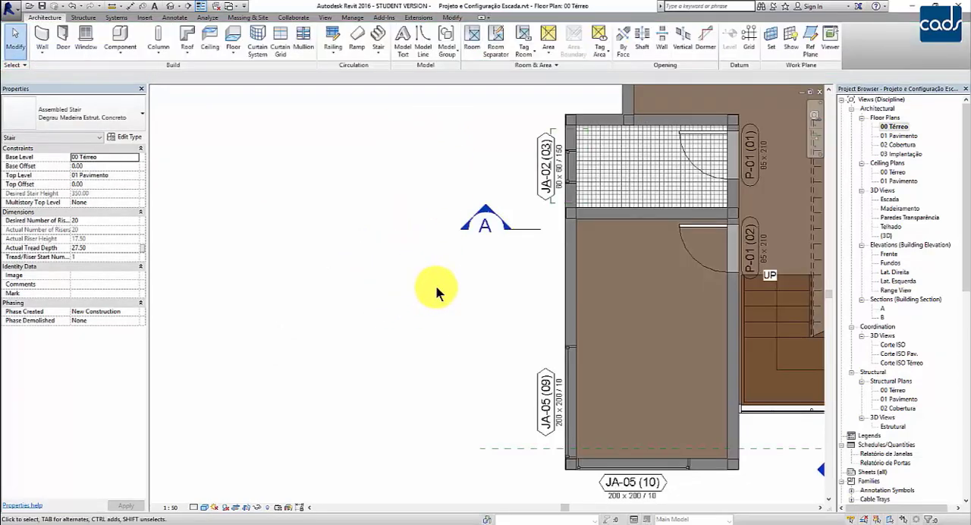
# Open the {3D} view and examine the spiral stair's treads, support and railings beside the house.
pyautogui.doubleClick(889, 236)
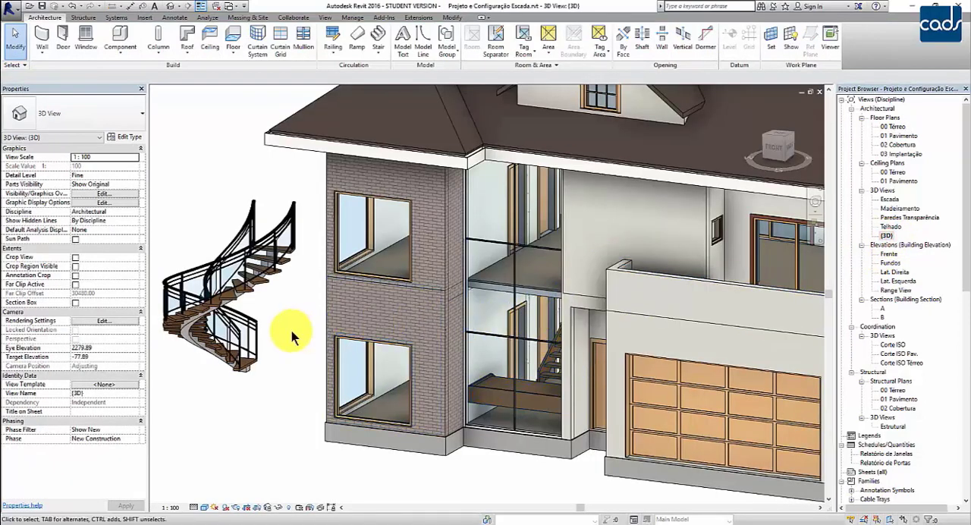
pyautogui.moveTo(295, 337); pyautogui.dragTo(492, 331, button='middle')
pyautogui.scroll(4, 390, 337)
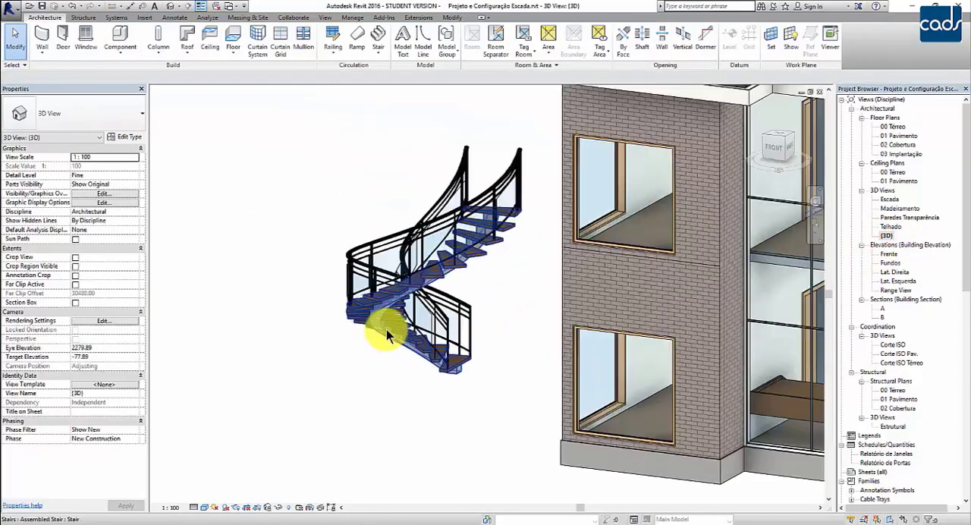
pyautogui.scroll(3, 447, 398)
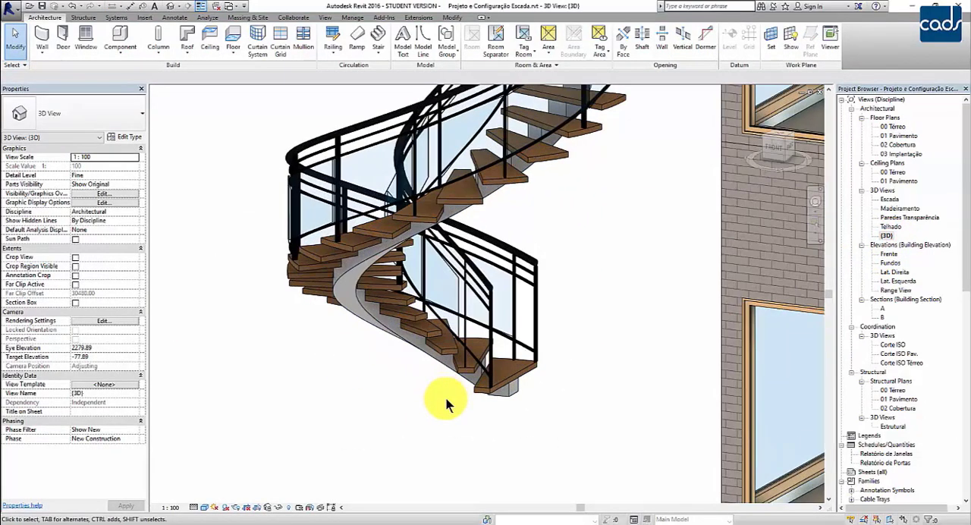
pyautogui.scroll(-4, 446, 399)
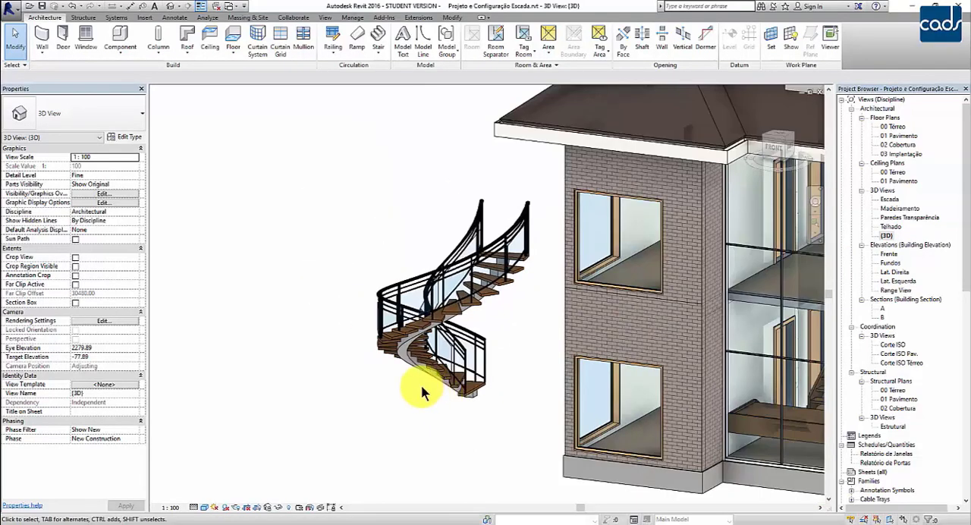
# Delete the spiral stair outside the house in the 3D view.
pyautogui.scroll(2, 418, 383)
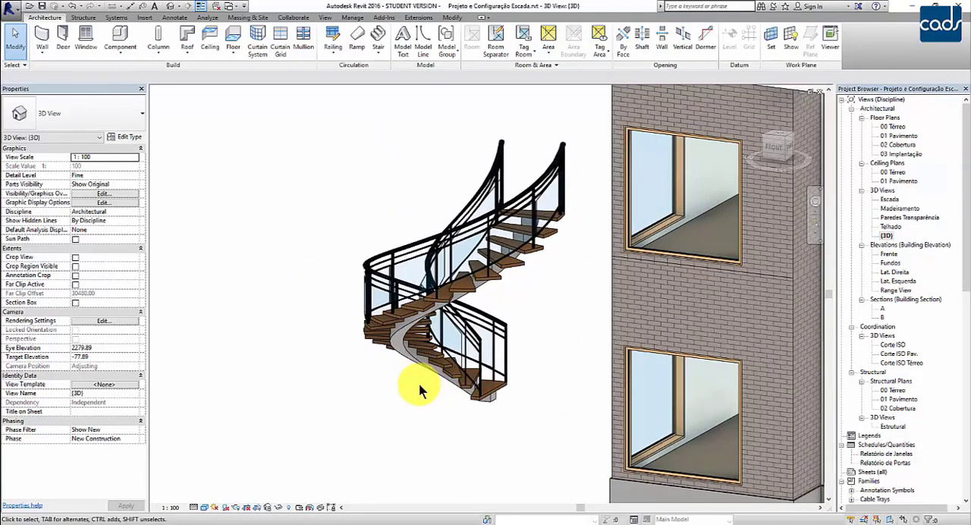
pyautogui.click(436, 374)
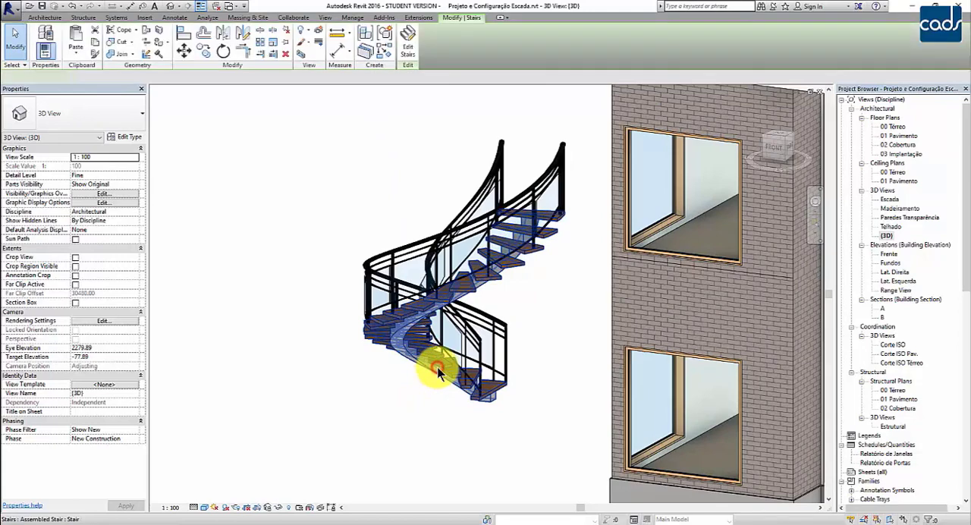
pyautogui.press('Delete')
pyautogui.scroll(-5, 438, 367)
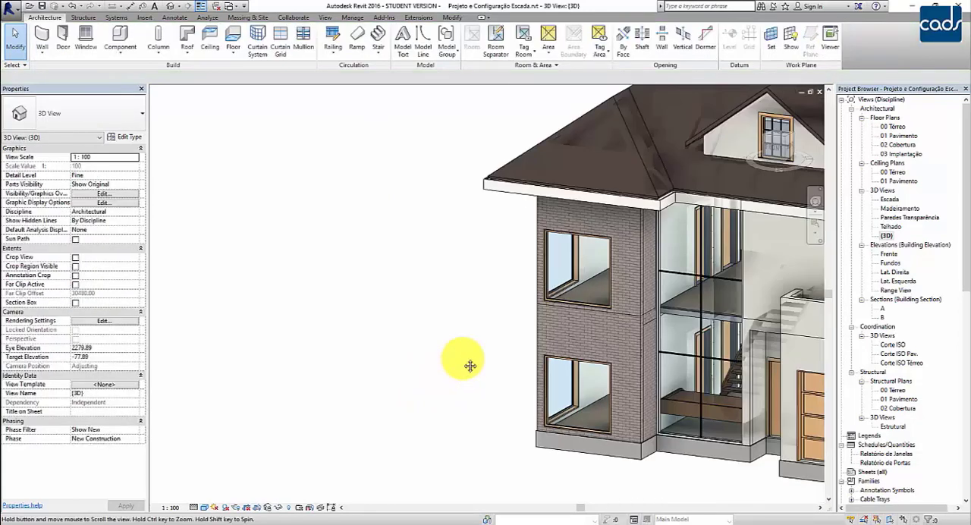
# Change the U-shaped stair behind the front curtain wall to the Degrau Madeira Estrut. Concreto type.
pyautogui.scroll(4, 629, 425)
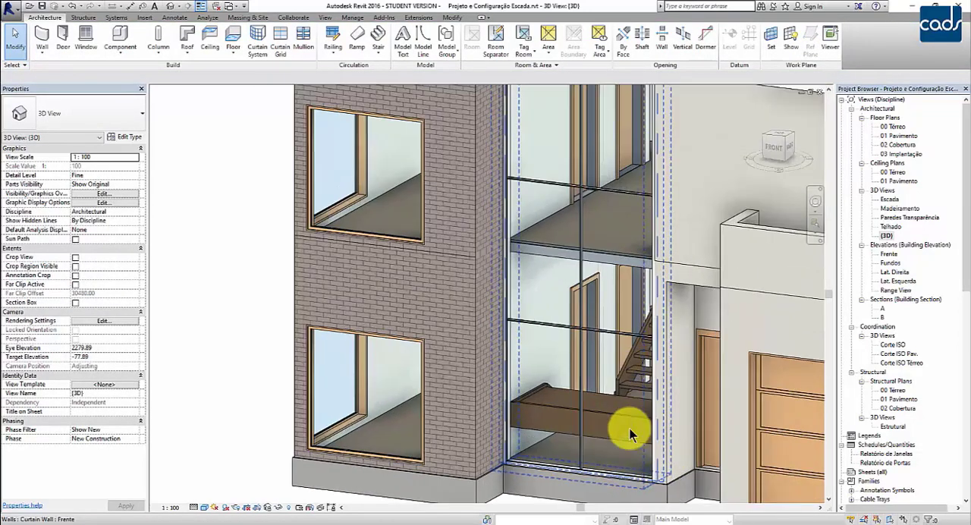
pyautogui.click(603, 412)
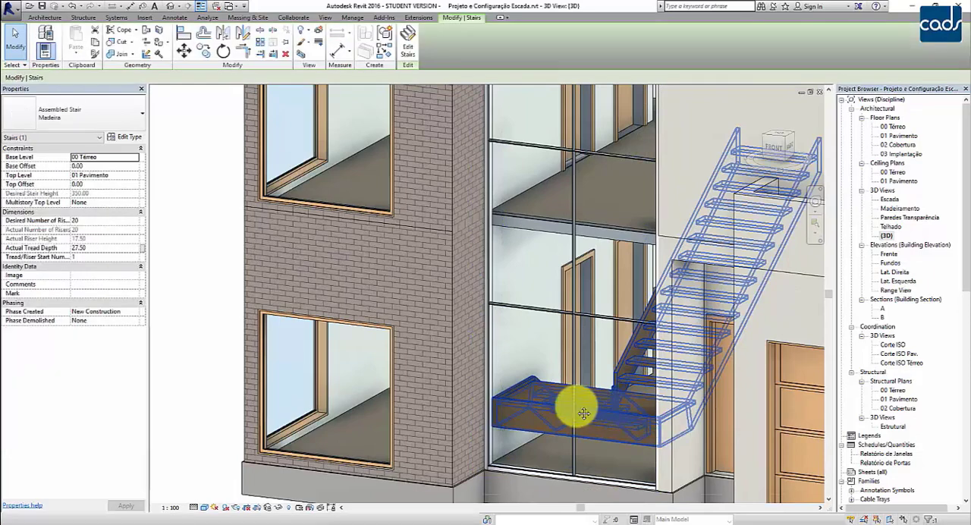
pyautogui.moveTo(602, 413); pyautogui.dragTo(477, 383, button='middle')
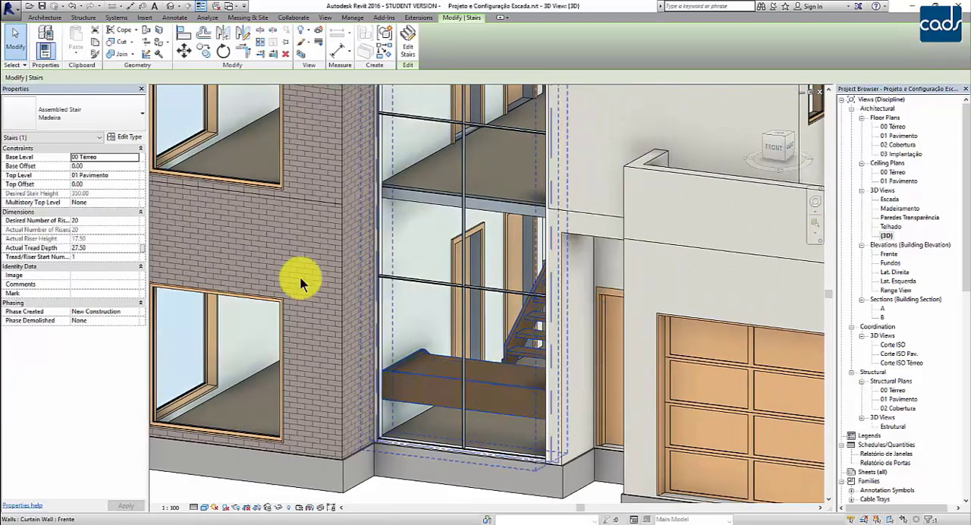
pyautogui.click(87, 114)
pyautogui.click(53, 164)
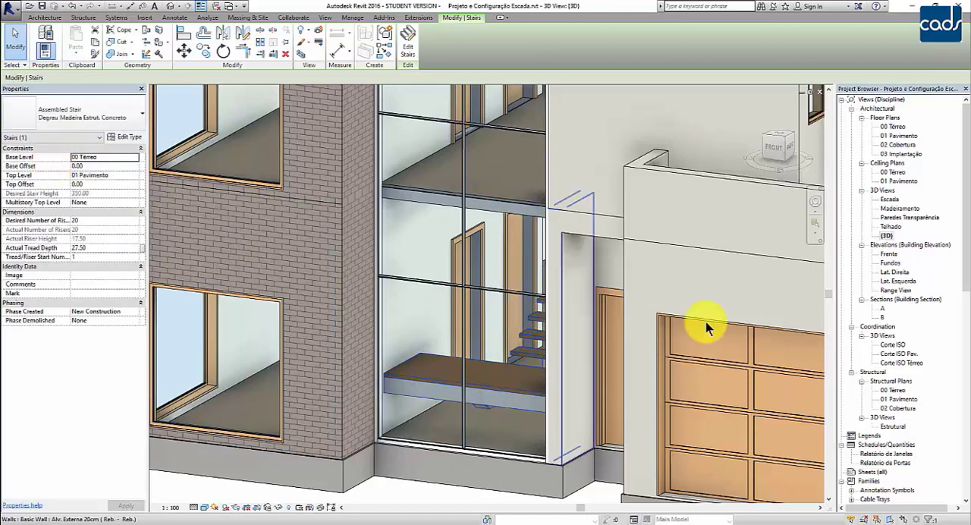
pyautogui.doubleClick(889, 236)
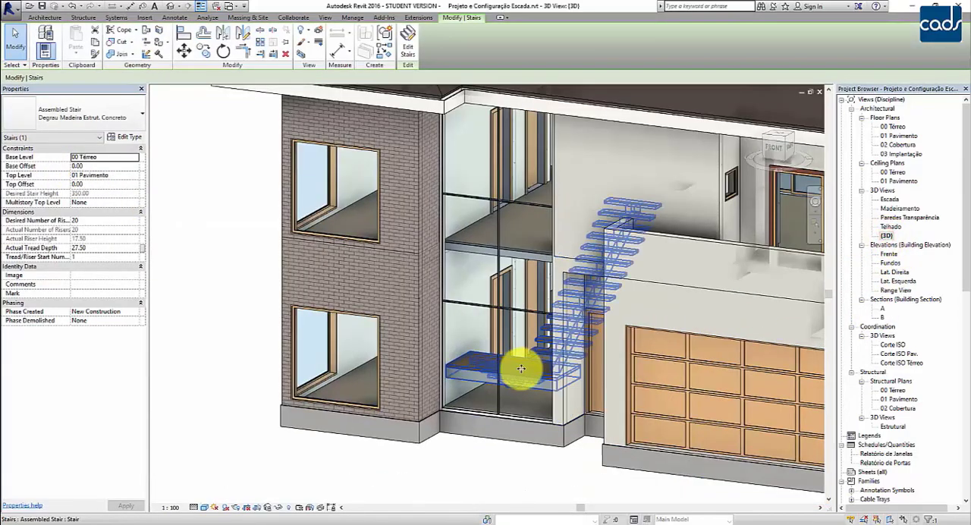
pyautogui.moveTo(665, 357); pyautogui.dragTo(543, 368, button='middle')
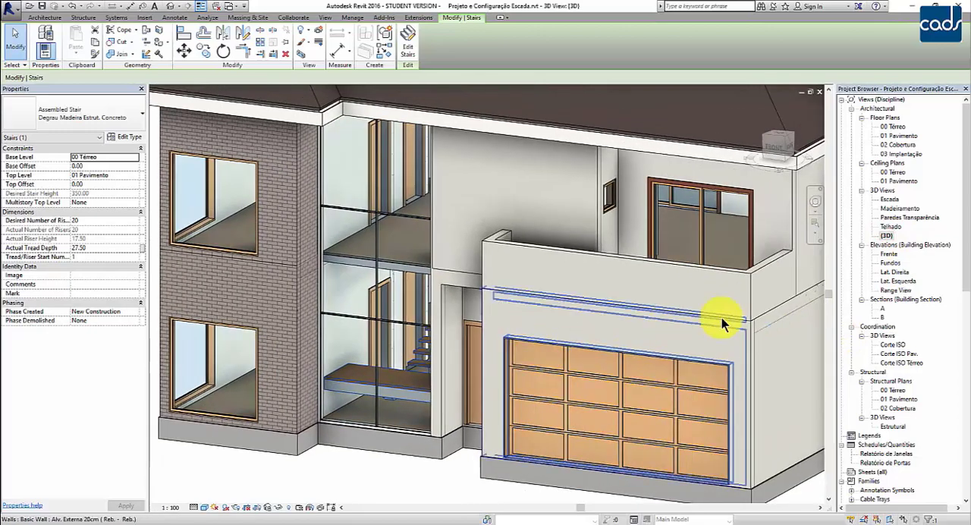
# Open the Escada 3D view, set its visual style to Realistic and inspect the landing's wood and concrete materials up close.
pyautogui.doubleClick(889, 200)
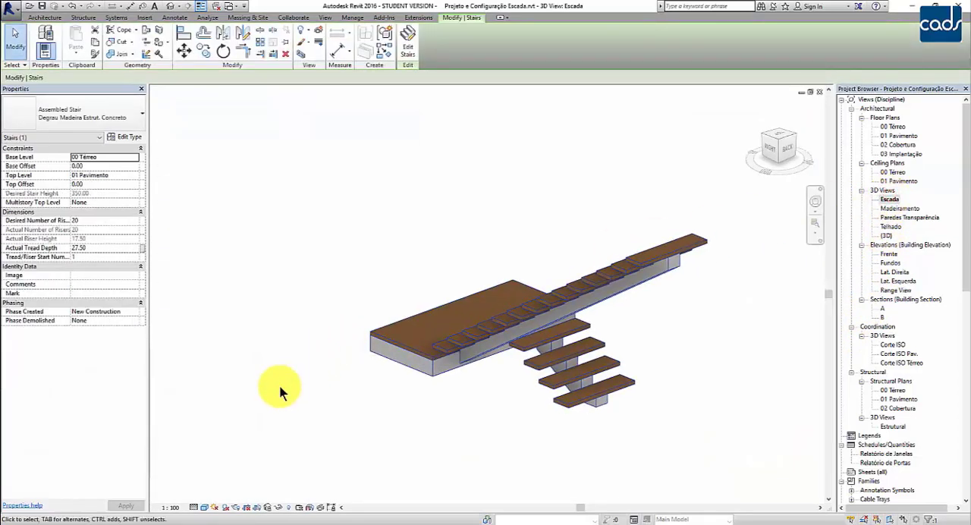
pyautogui.scroll(2, 393, 395)
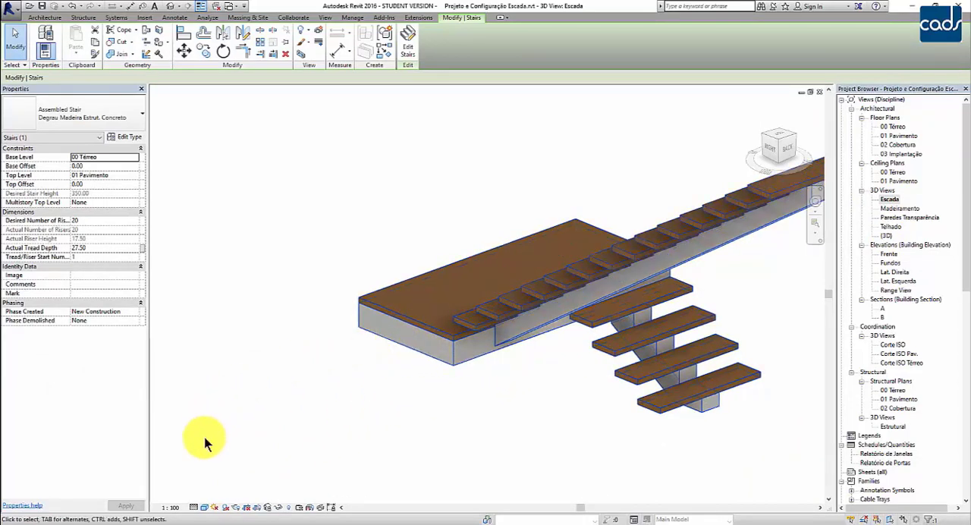
pyautogui.click(206, 508)
pyautogui.click(218, 487)
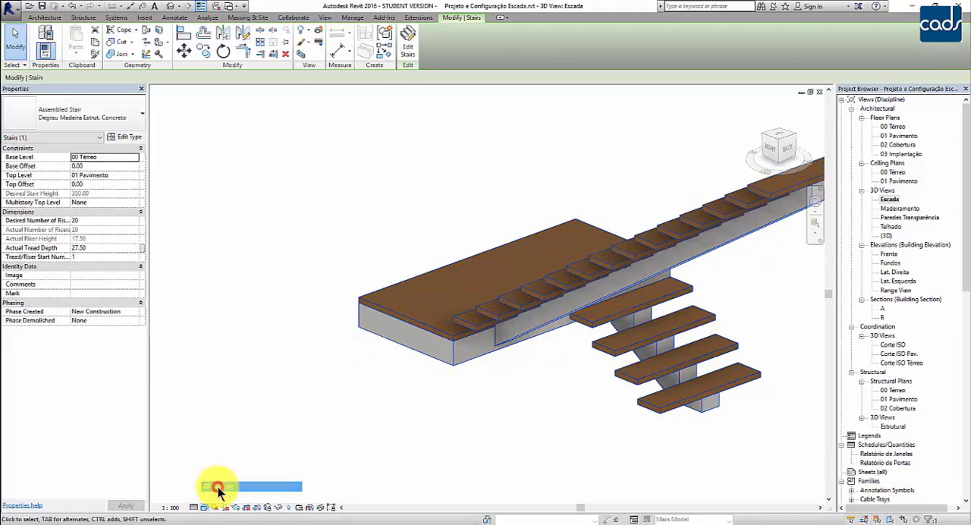
pyautogui.keyDown('shift'); pyautogui.moveTo(420, 426); pyautogui.dragTo(585, 365, button='middle'); pyautogui.keyUp('shift')
pyautogui.scroll(4, 564, 422)
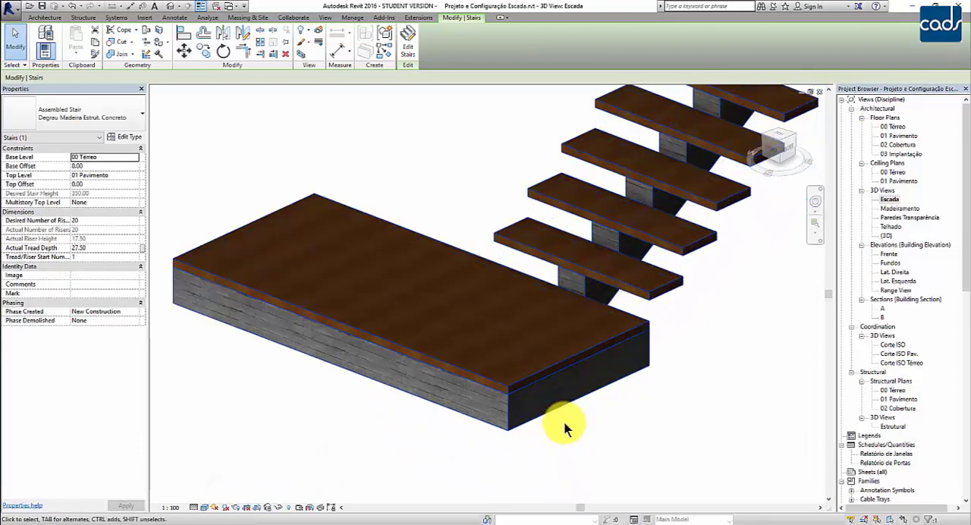
pyautogui.moveTo(680, 422); pyautogui.dragTo(688, 429, button='middle')
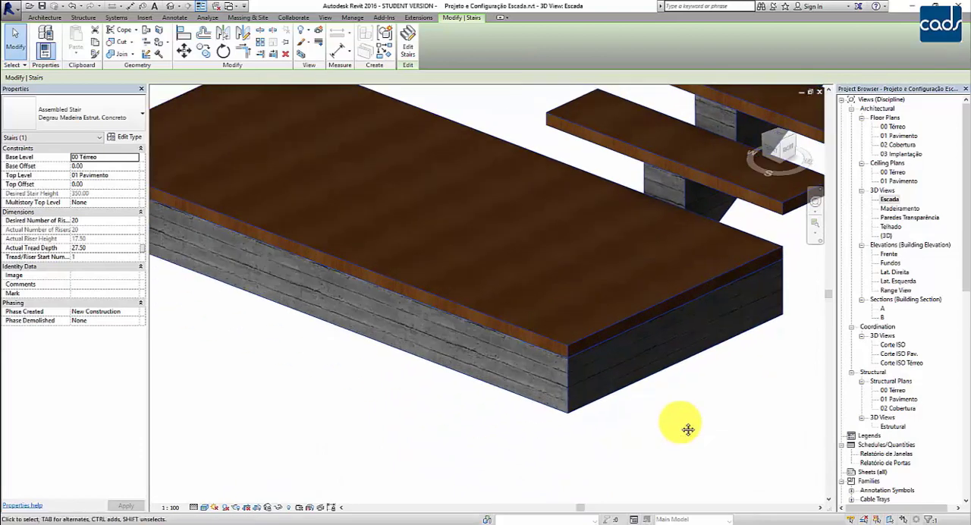
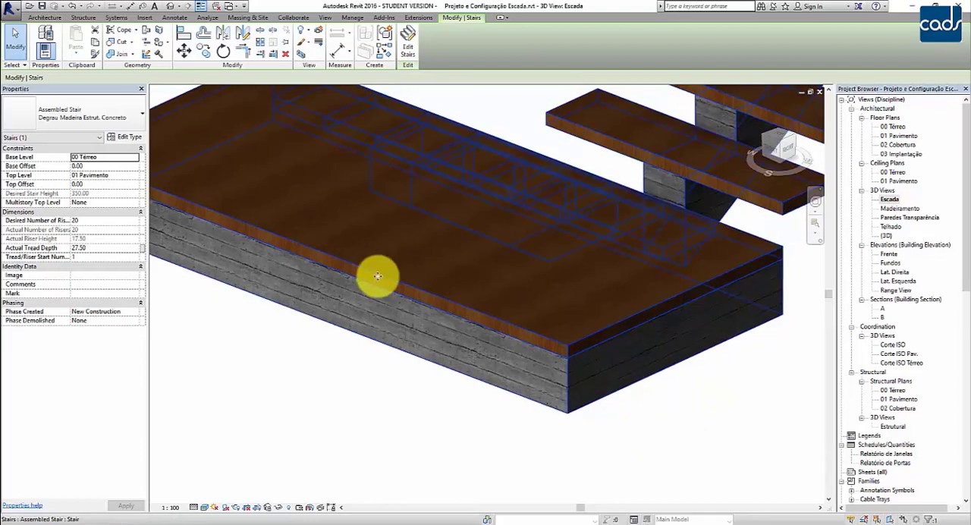
# Paint the front and side concrete edge faces of the U-shaped stair's landing with the Pintura Interna material.
pyautogui.click(172, 47)
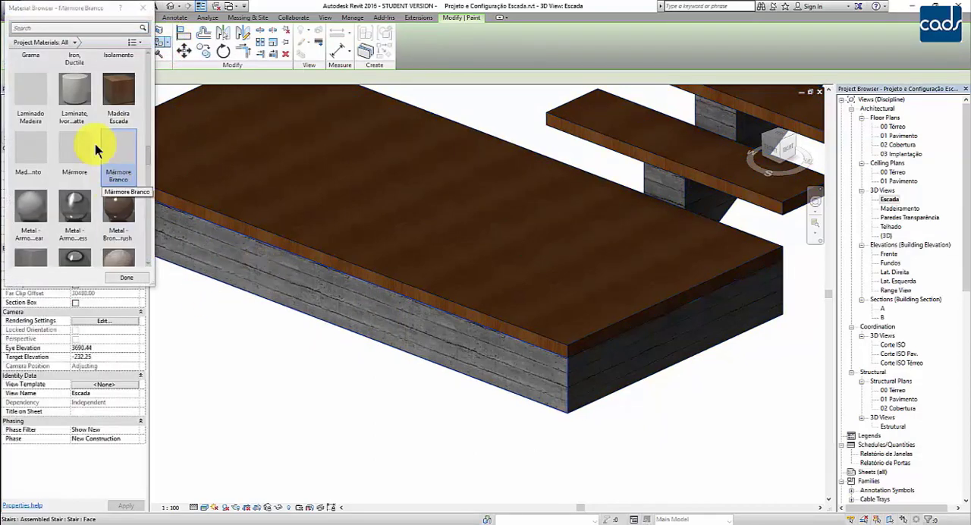
pyautogui.scroll(1, 91, 91)
pyautogui.click(90, 28)
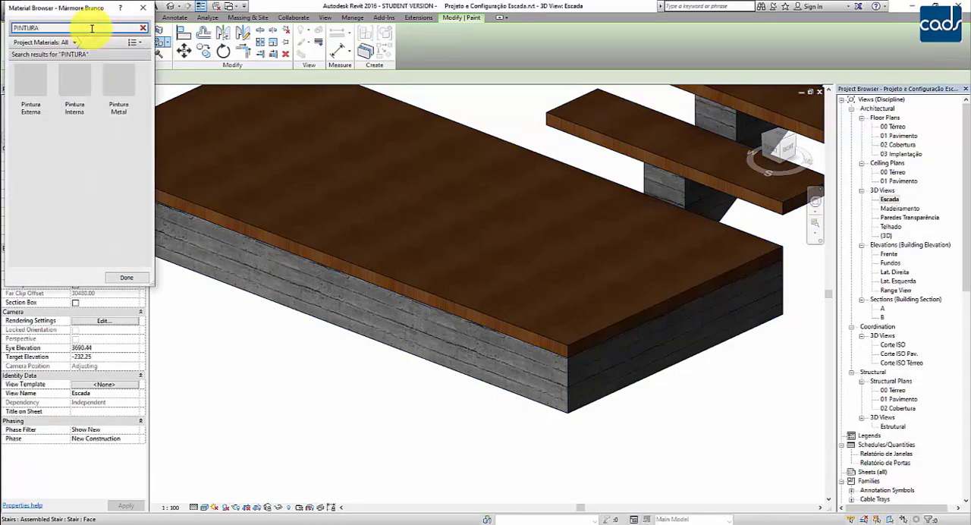
pyautogui.click(74, 84)
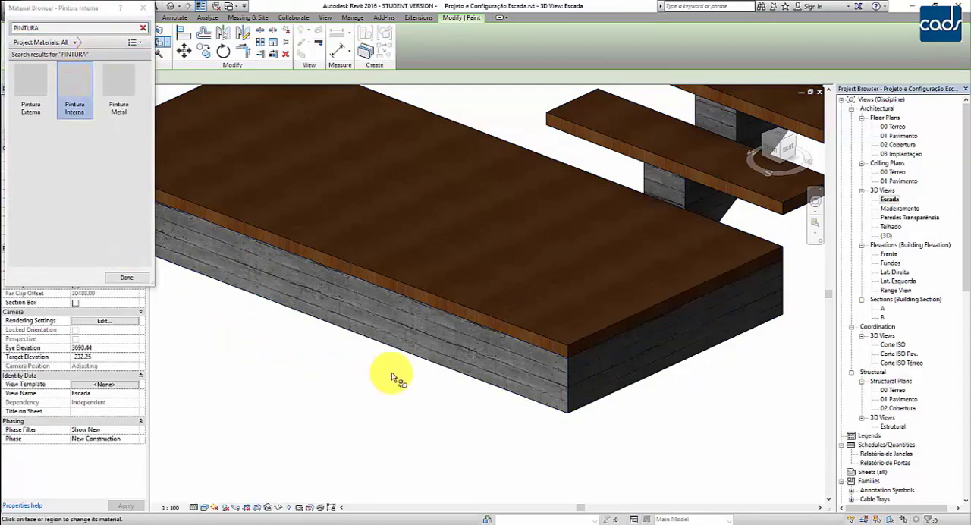
pyautogui.click(442, 348)
pyautogui.click(590, 368)
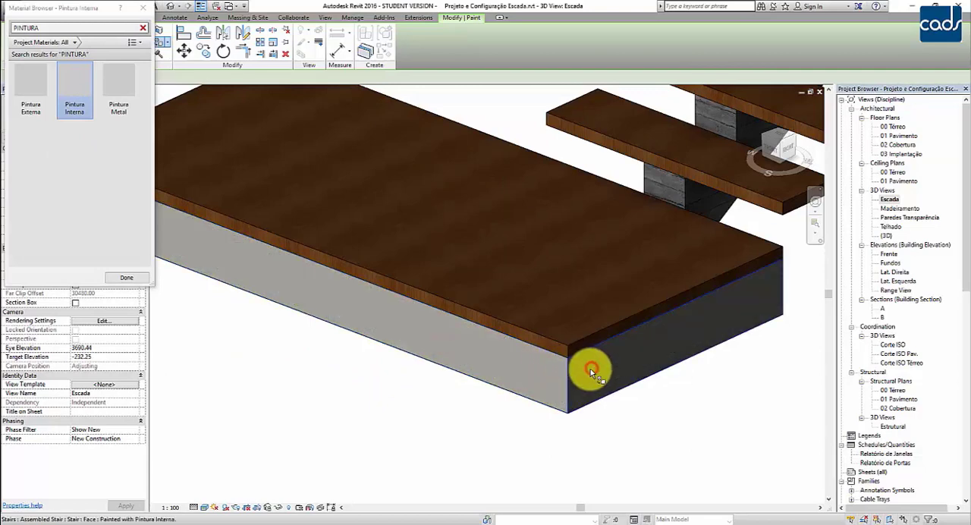
# Paint the landing's underside and the lower flight carriage's near side, underside and end face with Pintura Interna.
pyautogui.moveTo(590, 368); pyautogui.dragTo(715, 360, button='middle')
pyautogui.keyDown('shift'); pyautogui.moveTo(677, 393); pyautogui.dragTo(668, 272, button='middle'); pyautogui.keyUp('shift')
pyautogui.moveTo(667, 292)
pyautogui.mouseDown(button='middle')
pyautogui.moveTo(662, 392)
pyautogui.moveTo(690, 354)
pyautogui.moveTo(540, 208)
pyautogui.mouseUp(button='middle')
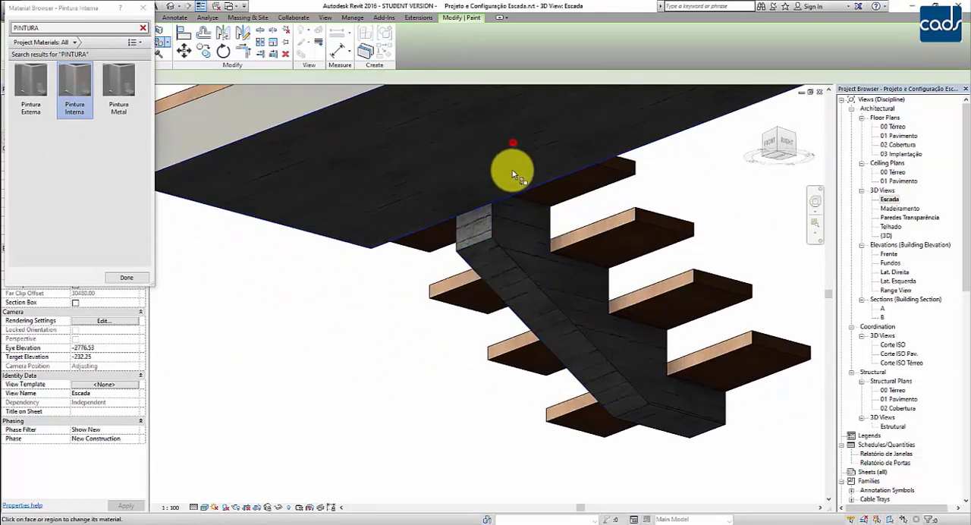
pyautogui.click(513, 174)
pyautogui.click(530, 250)
pyautogui.click(505, 280)
pyautogui.click(477, 223)
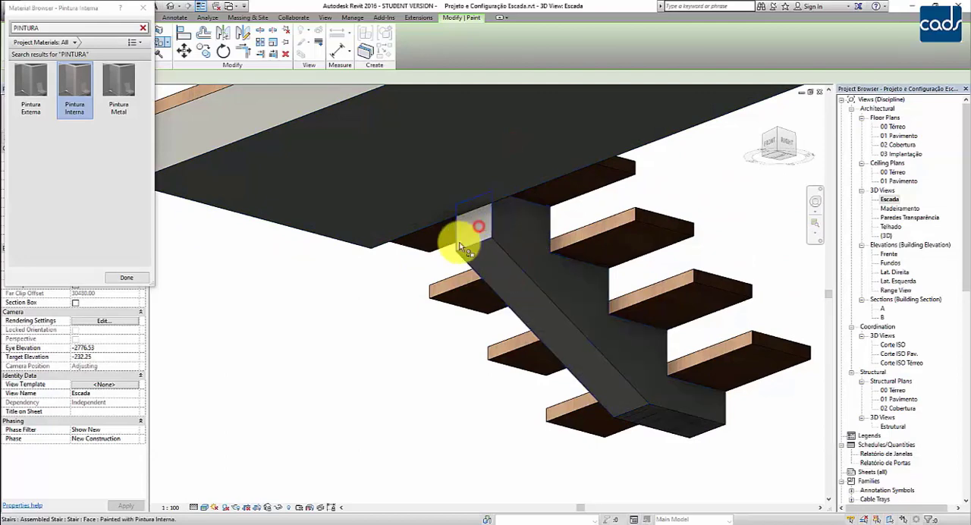
# Paint the lower carriage's opposite side and the landing's remaining edge faces with Pintura Interna.
pyautogui.keyDown('shift'); pyautogui.moveTo(412, 288); pyautogui.dragTo(353, 382, button='middle'); pyautogui.keyUp('shift')
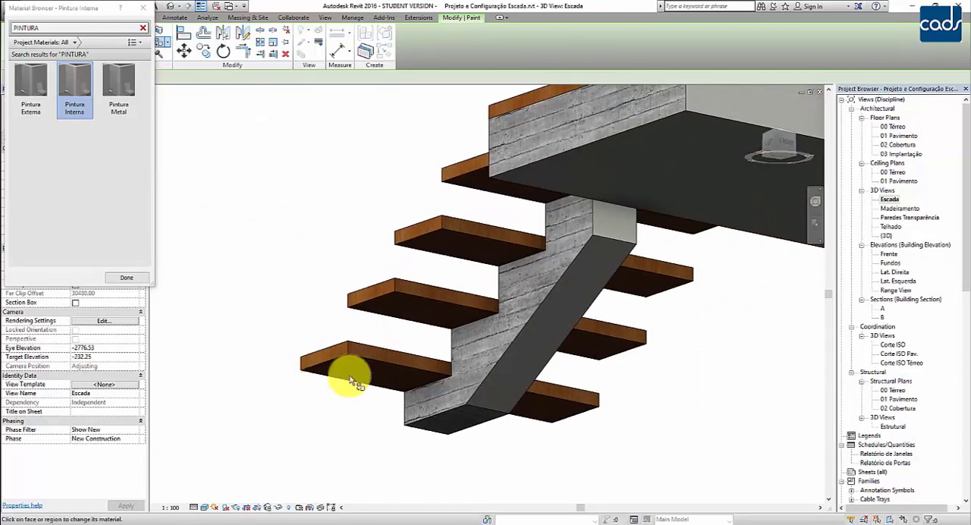
pyautogui.click(455, 376)
pyautogui.click(520, 146)
pyautogui.moveTo(522, 143)
pyautogui.mouseDown(button='middle')
pyautogui.moveTo(486, 290)
pyautogui.moveTo(590, 277)
pyautogui.moveTo(644, 321)
pyautogui.moveTo(251, 267)
pyautogui.moveTo(409, 373)
pyautogui.moveTo(513, 353)
pyautogui.mouseUp(button='middle')
pyautogui.click(536, 336)
pyautogui.click(377, 301)
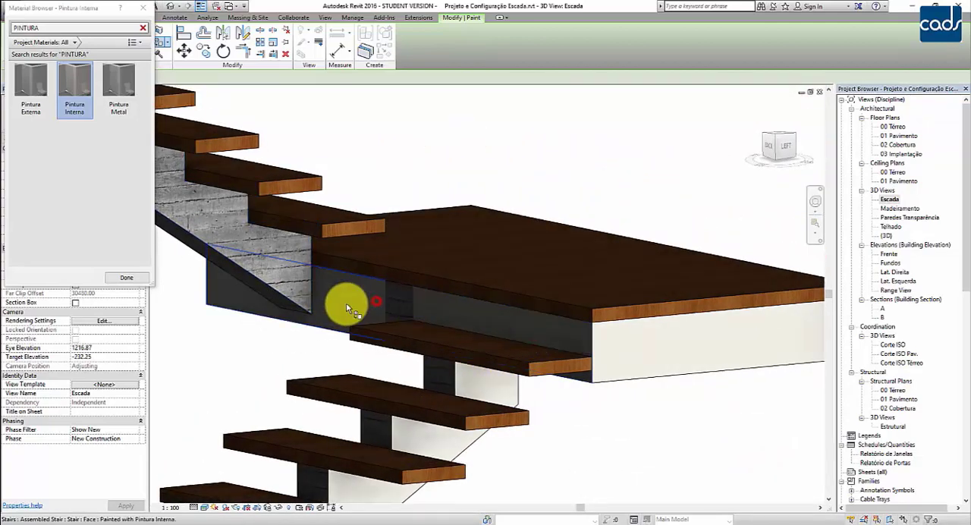
pyautogui.click(401, 299)
# Paint the sides and underside of the upper flight's carriage with Pintura Interna.
pyautogui.click(276, 261)
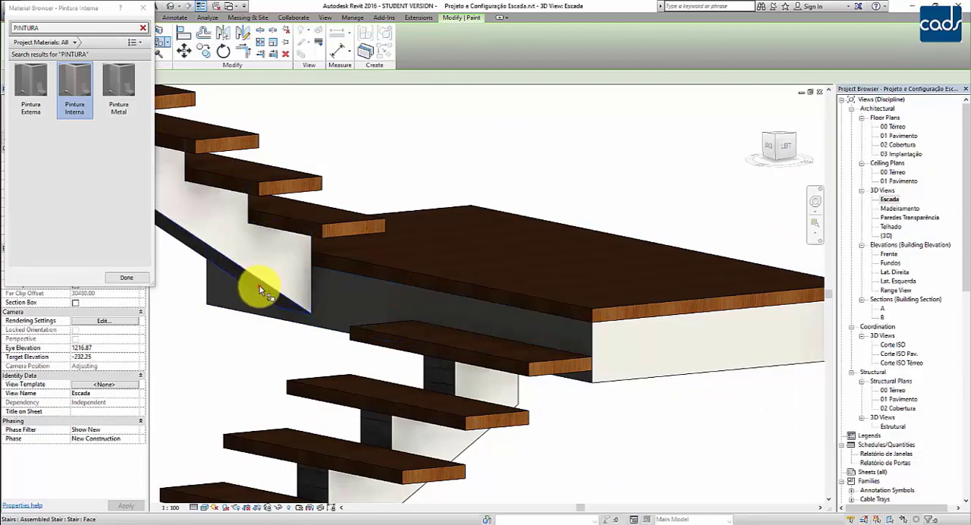
pyautogui.moveTo(346, 302)
pyautogui.mouseDown(button='middle')
pyautogui.moveTo(391, 311)
pyautogui.moveTo(341, 336)
pyautogui.moveTo(561, 332)
pyautogui.moveTo(579, 369)
pyautogui.moveTo(687, 404)
pyautogui.moveTo(396, 334)
pyautogui.mouseUp(button='middle')
pyautogui.click(373, 277)
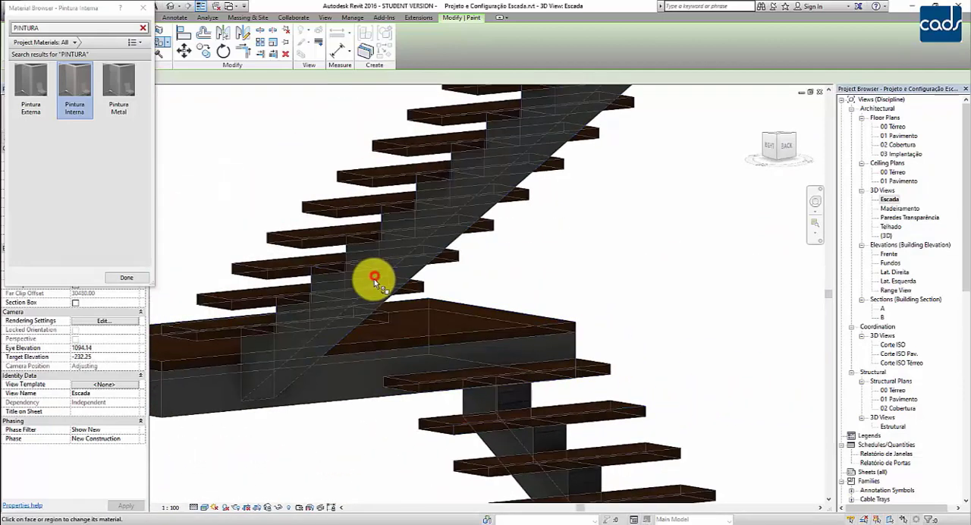
# Paint every vertical carriage face between the treads of the upper flight with Pintura Interna.
pyautogui.moveTo(658, 367)
pyautogui.keyDown('shift'); pyautogui.mouseDown(button='middle')
pyautogui.moveTo(627, 390)
pyautogui.moveTo(505, 412)
pyautogui.moveTo(297, 417)
pyautogui.moveTo(342, 408)
pyautogui.moveTo(121, 376)
pyautogui.mouseUp(button='middle'); pyautogui.keyUp('shift')
pyautogui.scroll(1, 501, 390)
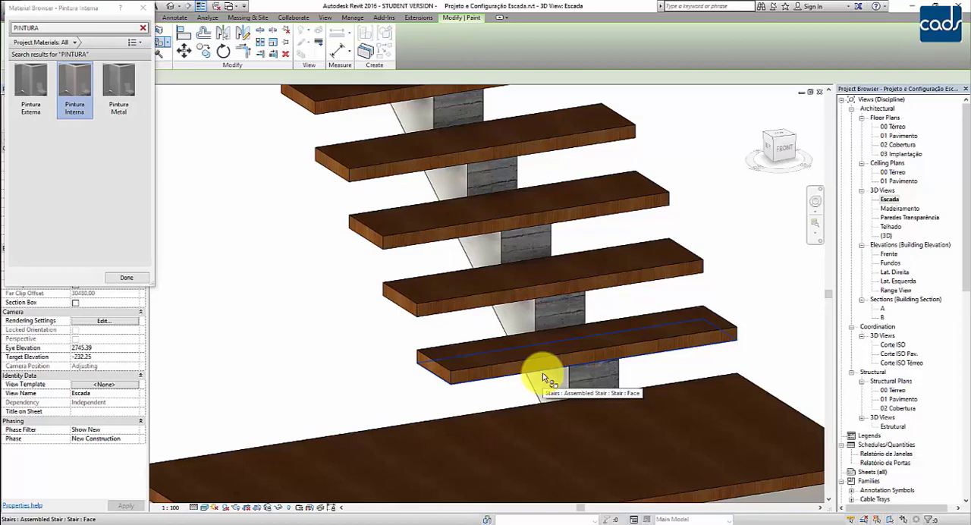
pyautogui.click(607, 378)
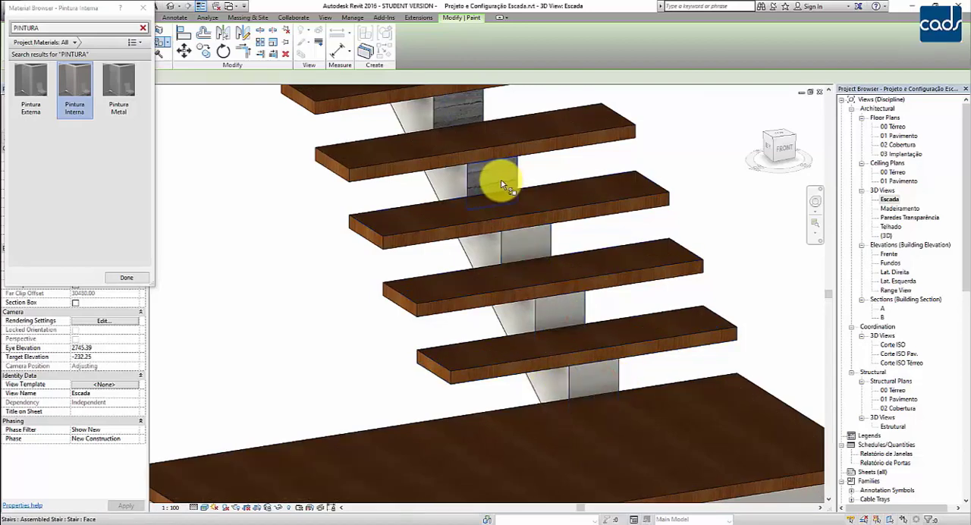
pyautogui.moveTo(501, 181)
pyautogui.mouseDown(button='middle')
pyautogui.moveTo(559, 374)
pyautogui.moveTo(528, 307)
pyautogui.moveTo(495, 358)
pyautogui.mouseUp(button='middle')
pyautogui.click(447, 241)
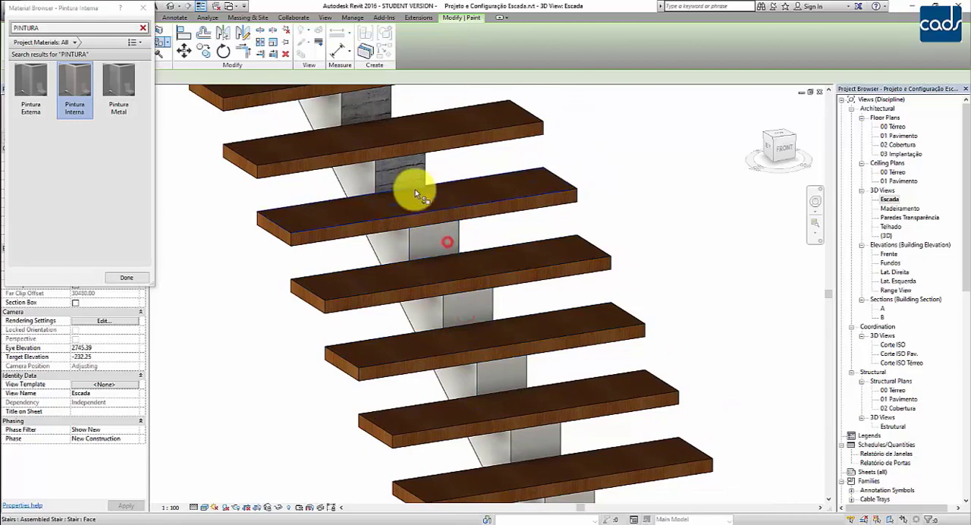
pyautogui.click(402, 173)
pyautogui.click(375, 108)
pyautogui.moveTo(303, 165); pyautogui.dragTo(340, 350, button='middle')
pyautogui.click(360, 224)
pyautogui.click(343, 154)
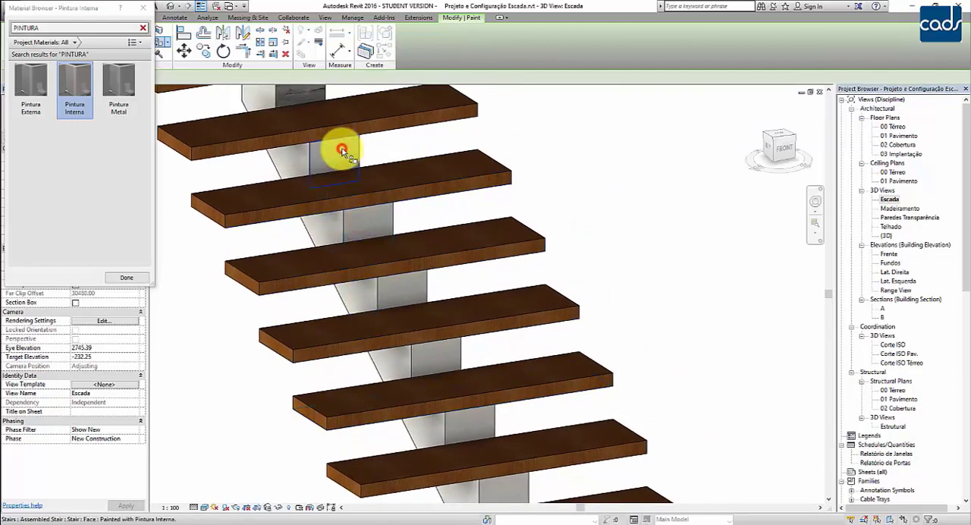
pyautogui.moveTo(336, 148)
pyautogui.mouseDown(button='middle')
pyautogui.moveTo(401, 343)
pyautogui.moveTo(382, 289)
pyautogui.mouseUp(button='middle')
pyautogui.click(381, 288)
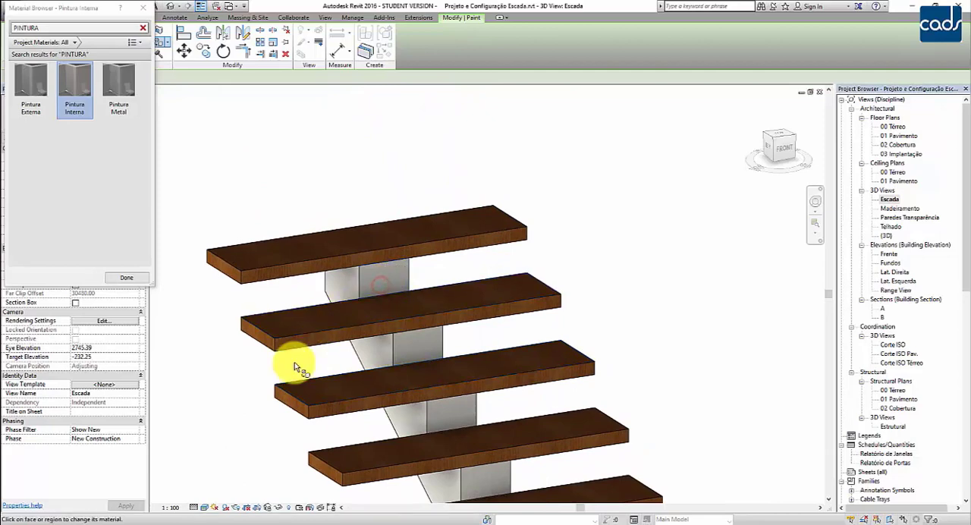
# Paint the vertical carriage faces between the lower flight's treads with Pintura Interna and finish painting.
pyautogui.scroll(-5, 297, 379)
pyautogui.moveTo(321, 333)
pyautogui.keyDown('shift'); pyautogui.mouseDown(button='middle')
pyautogui.moveTo(600, 375)
pyautogui.moveTo(529, 392)
pyautogui.moveTo(544, 405)
pyautogui.moveTo(567, 356)
pyautogui.moveTo(559, 329)
pyautogui.moveTo(553, 372)
pyautogui.mouseUp(button='middle'); pyautogui.keyUp('shift')
pyautogui.scroll(5, 559, 448)
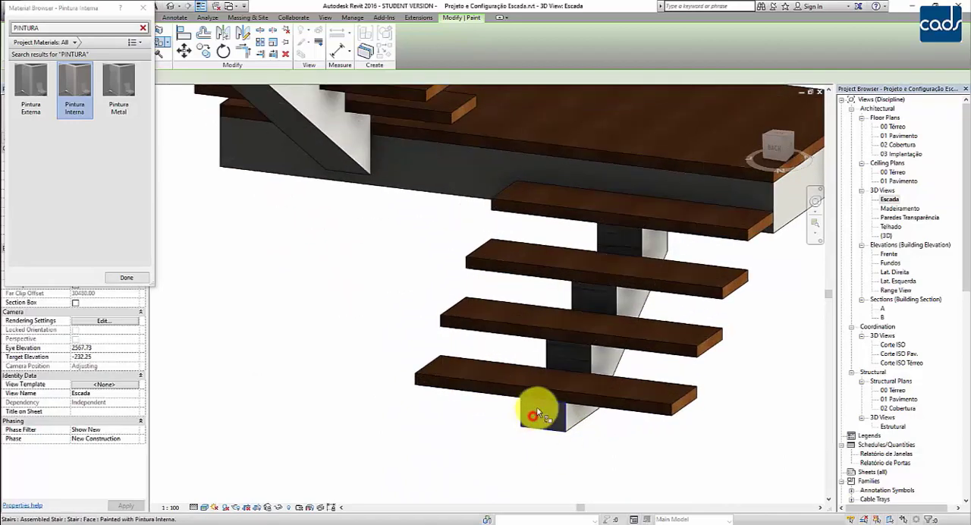
pyautogui.click(560, 360)
pyautogui.click(587, 296)
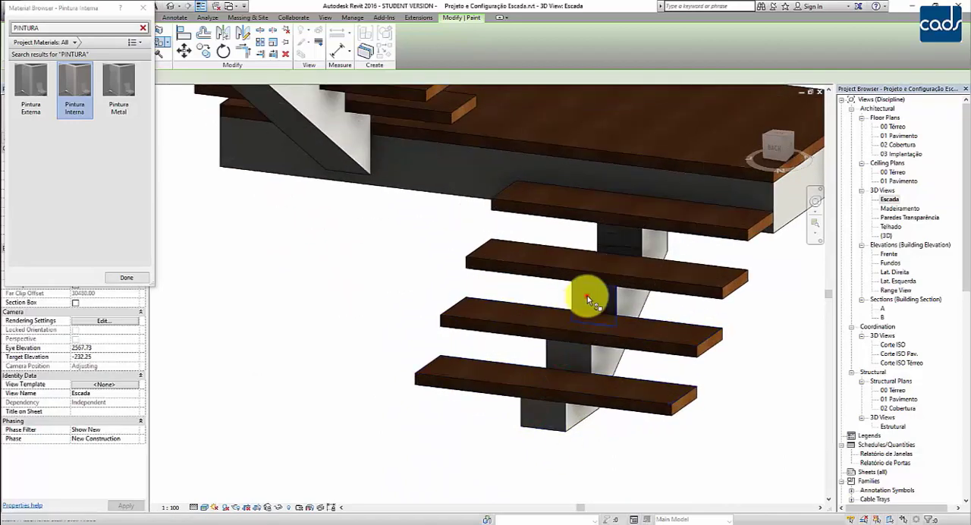
pyautogui.click(617, 238)
pyautogui.moveTo(715, 462); pyautogui.dragTo(685, 481, button='middle')
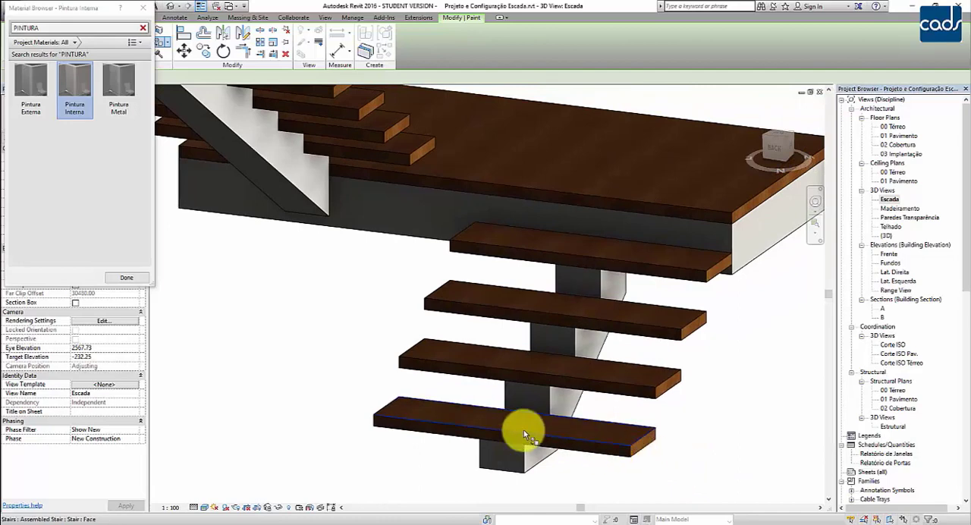
pyautogui.click(132, 277)
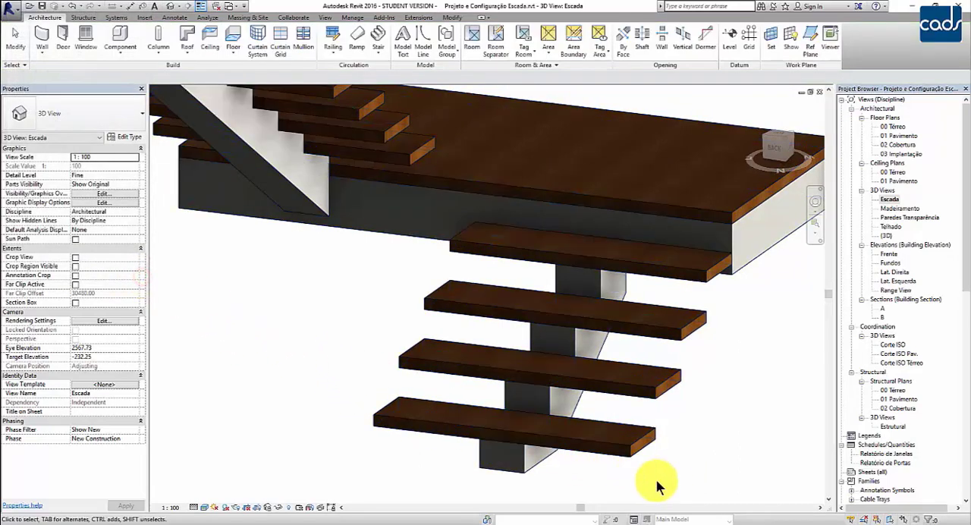
# Set the Escada 3D view's visual style to Hidden Line and clear the stair selection.
pyautogui.scroll(3, 656, 479)
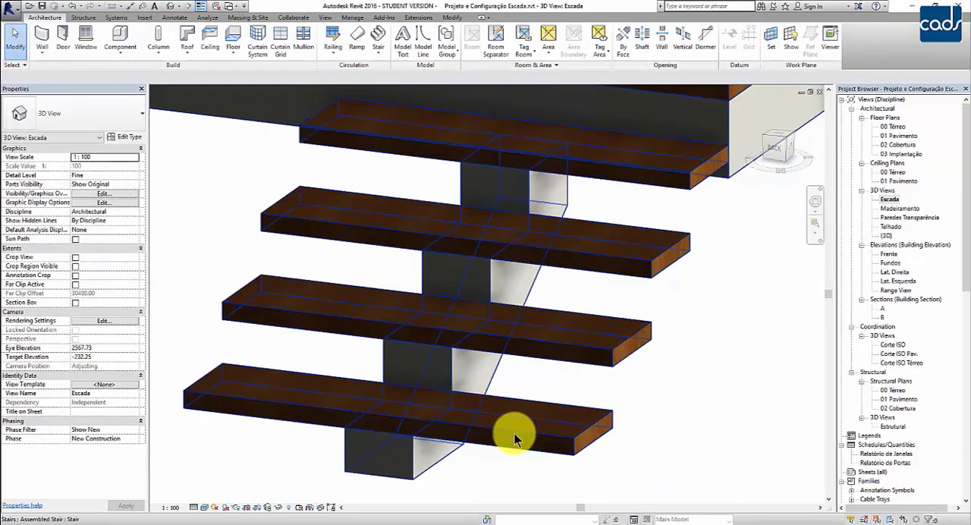
pyautogui.click(514, 436)
pyautogui.scroll(-1, 668, 453)
pyautogui.scroll(-1, 667, 453)
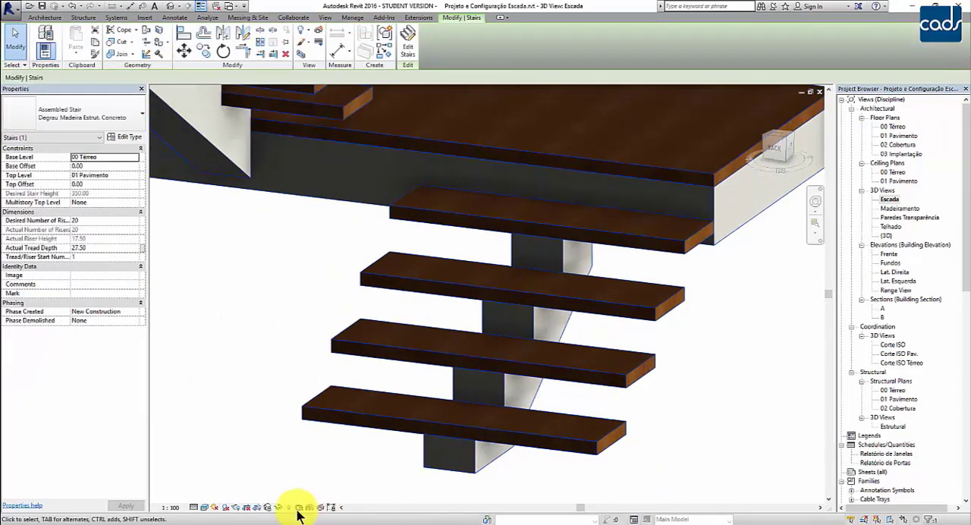
pyautogui.click(204, 508)
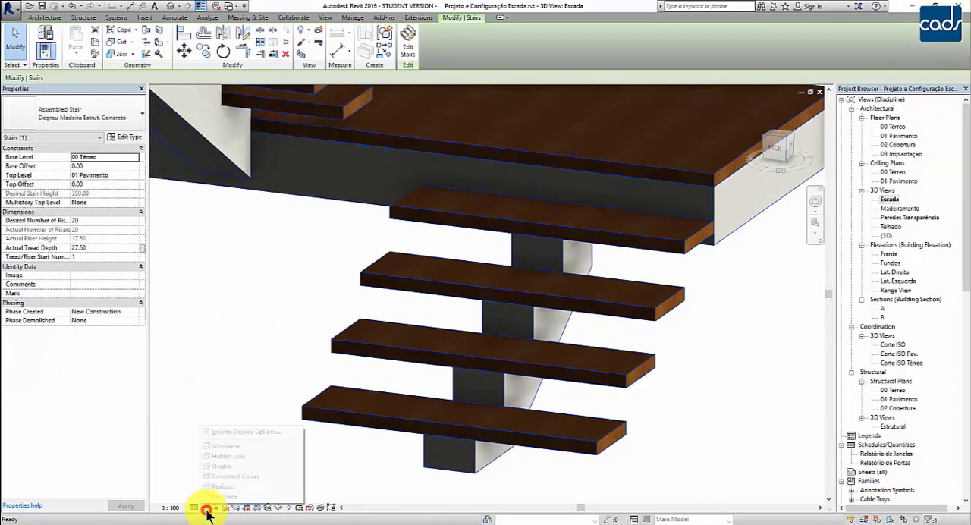
pyautogui.click(225, 455)
pyautogui.click(697, 450)
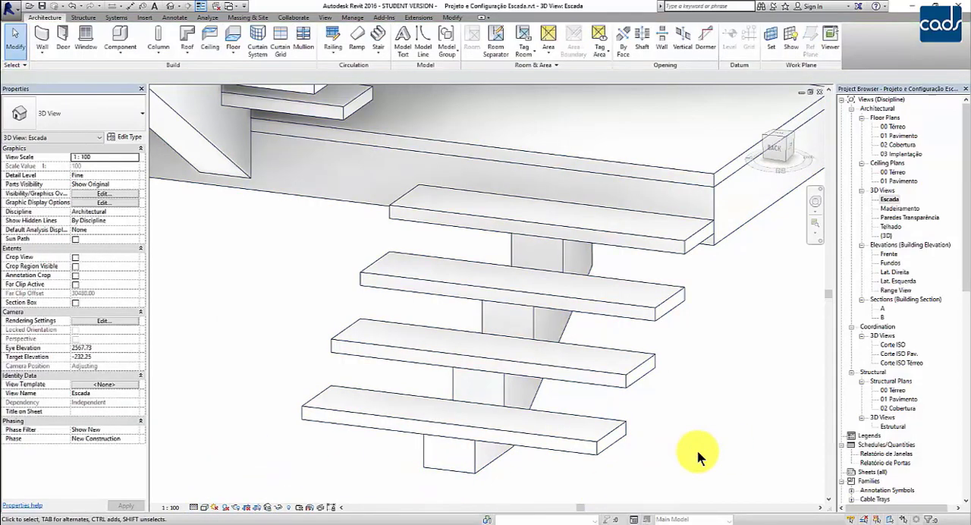
# In the stair's 50mm Tread run type, set the Nosing Profile to M_Stair Nosing - Radius : 20mm.
pyautogui.click(603, 439)
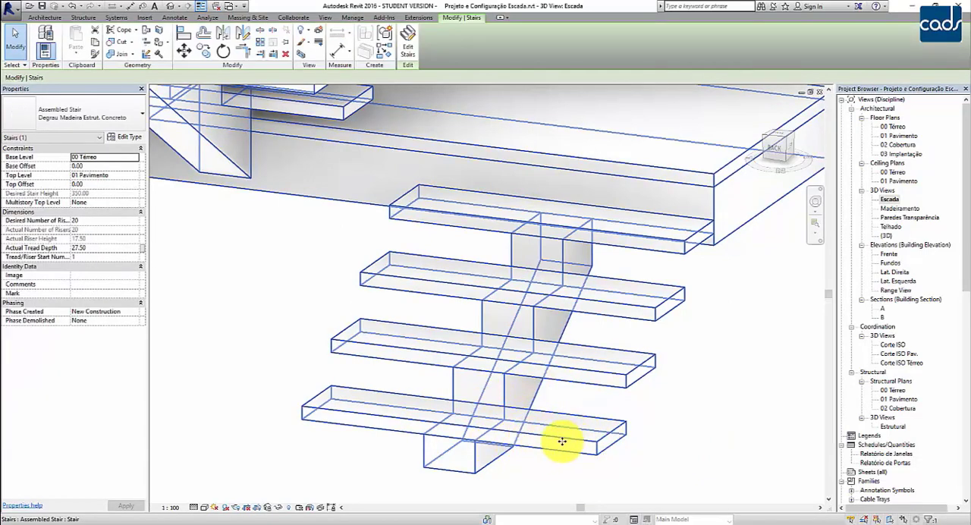
pyautogui.click(471, 474)
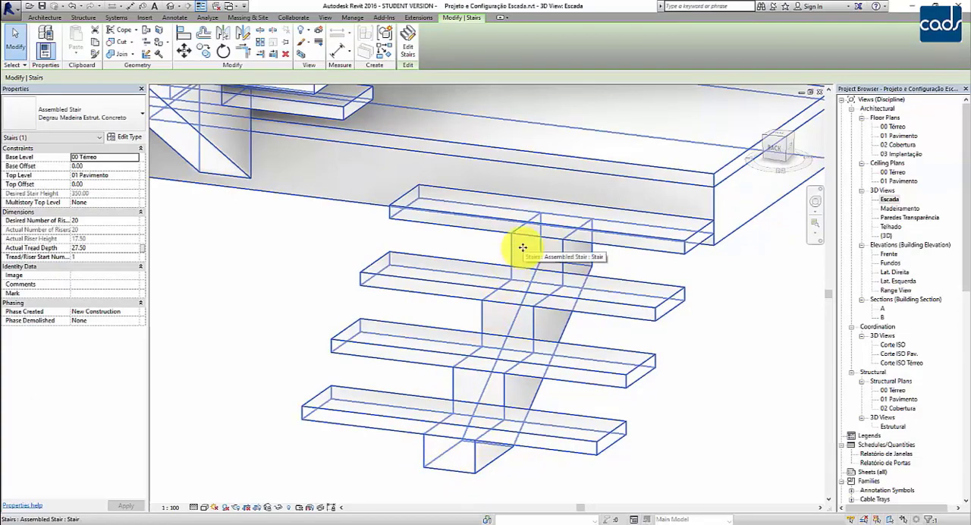
pyautogui.click(124, 137)
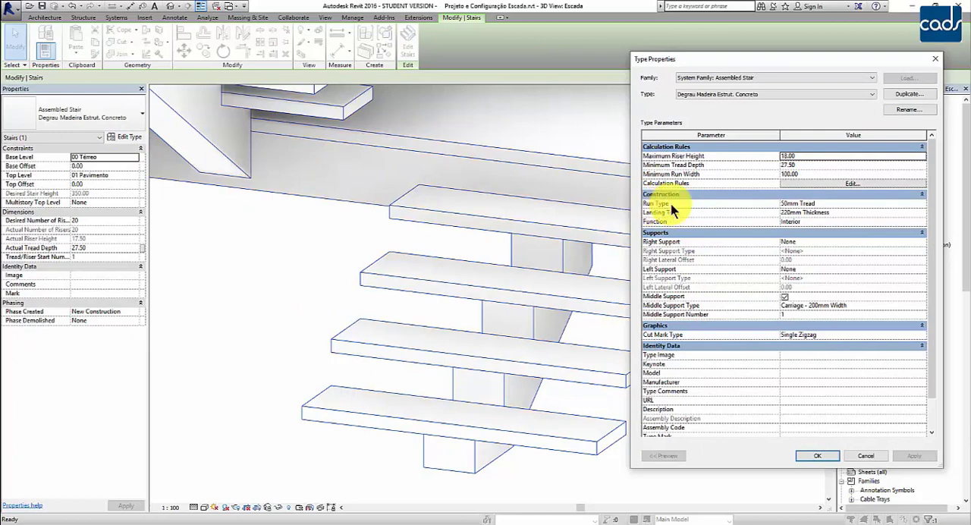
pyautogui.click(853, 203)
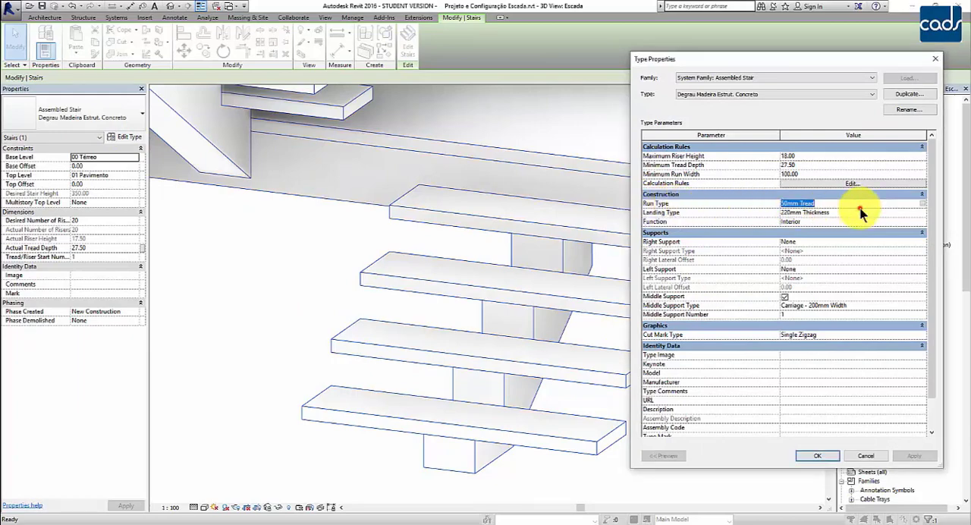
pyautogui.click(923, 205)
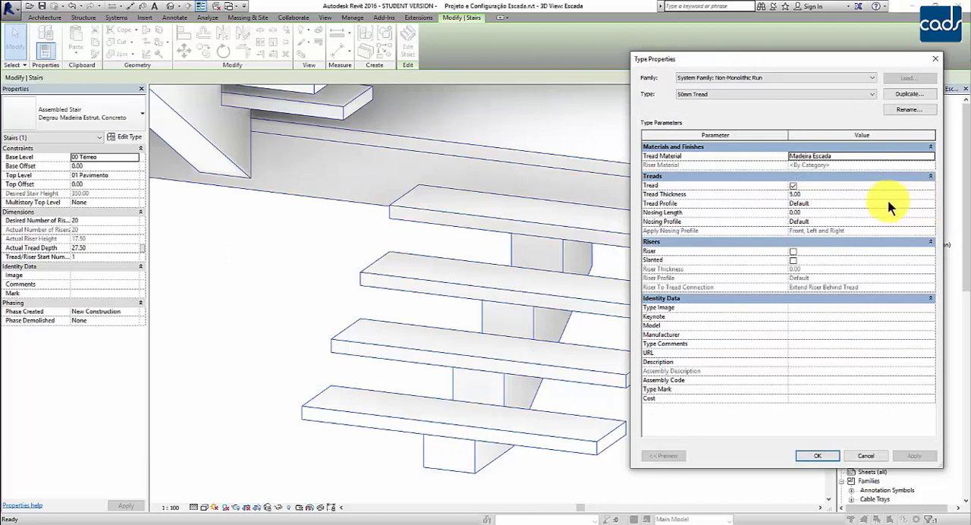
pyautogui.click(792, 184)
pyautogui.click(694, 221)
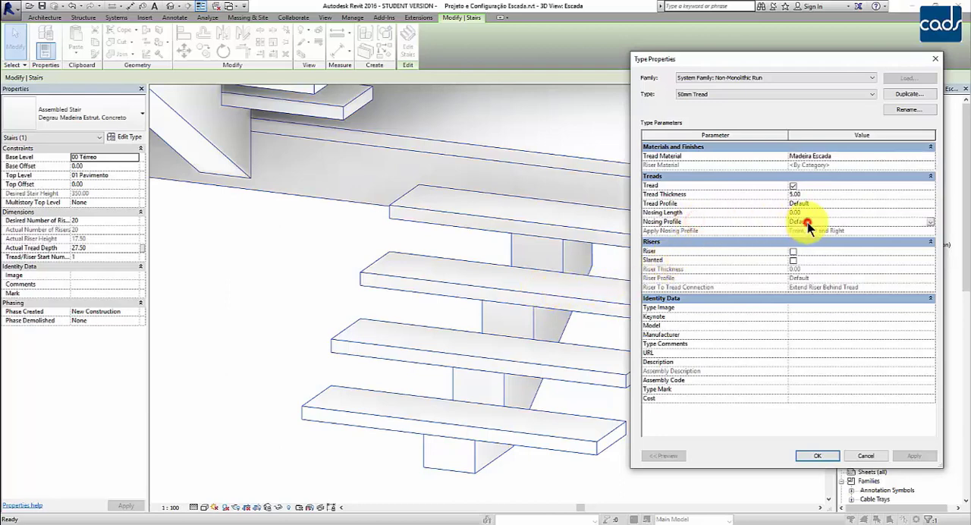
pyautogui.click(930, 221)
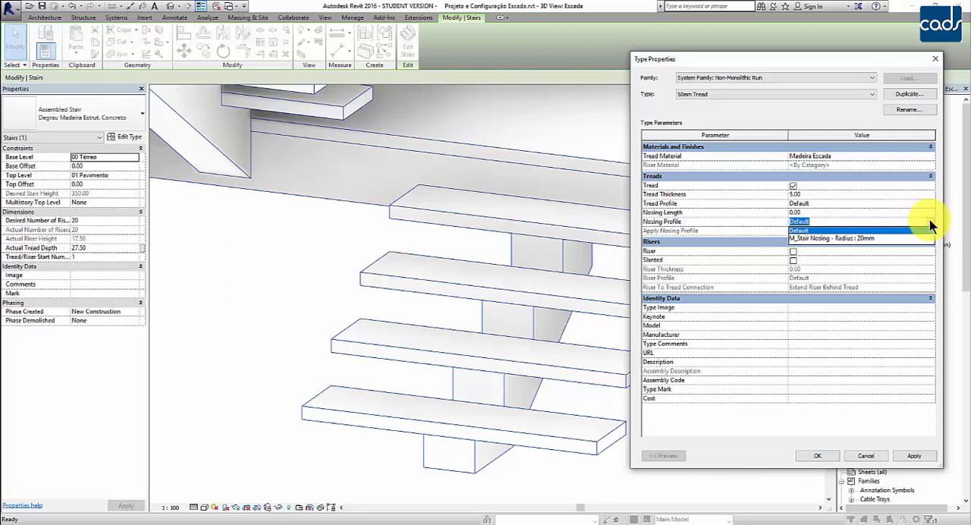
pyautogui.click(867, 239)
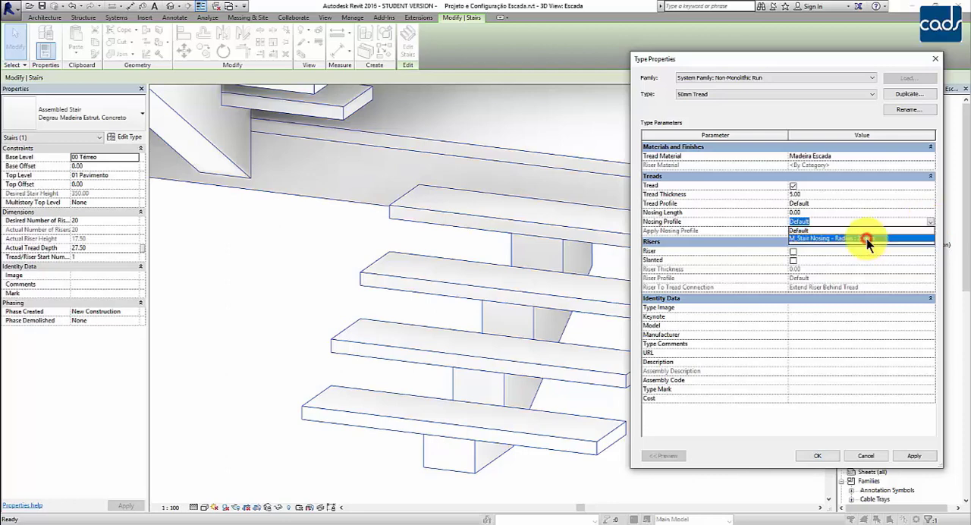
pyautogui.click(866, 239)
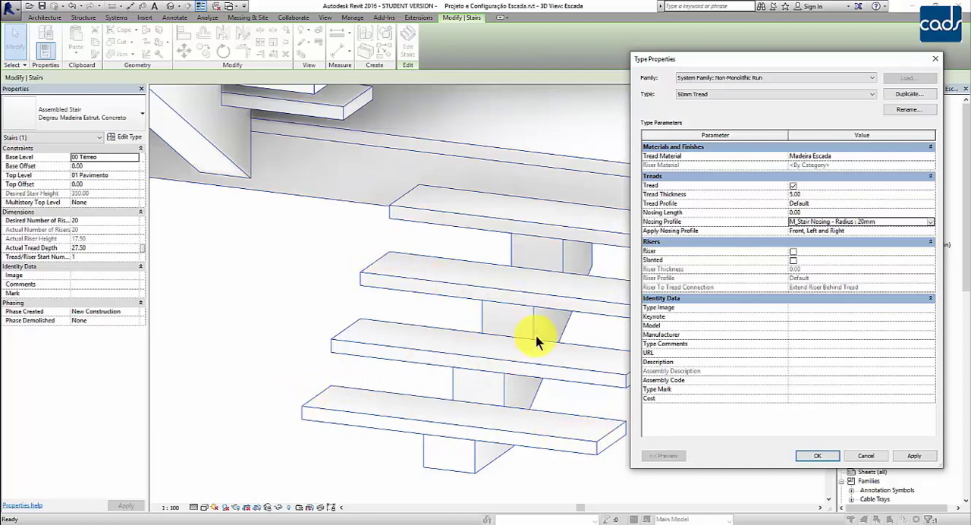
# Set the 50mm Tread run type's Apply Nosing Profile option to Front Only.
pyautogui.click(861, 242)
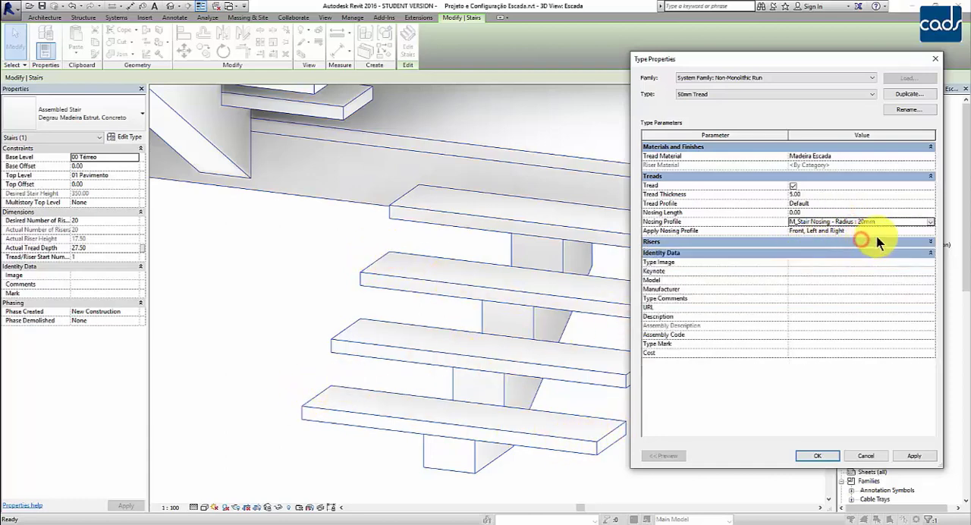
pyautogui.click(880, 232)
pyautogui.click(930, 231)
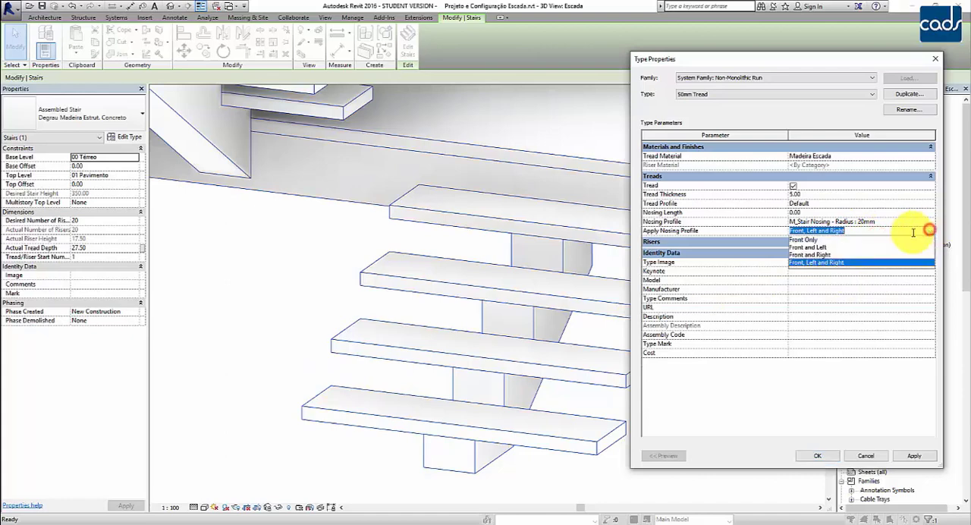
pyautogui.click(812, 239)
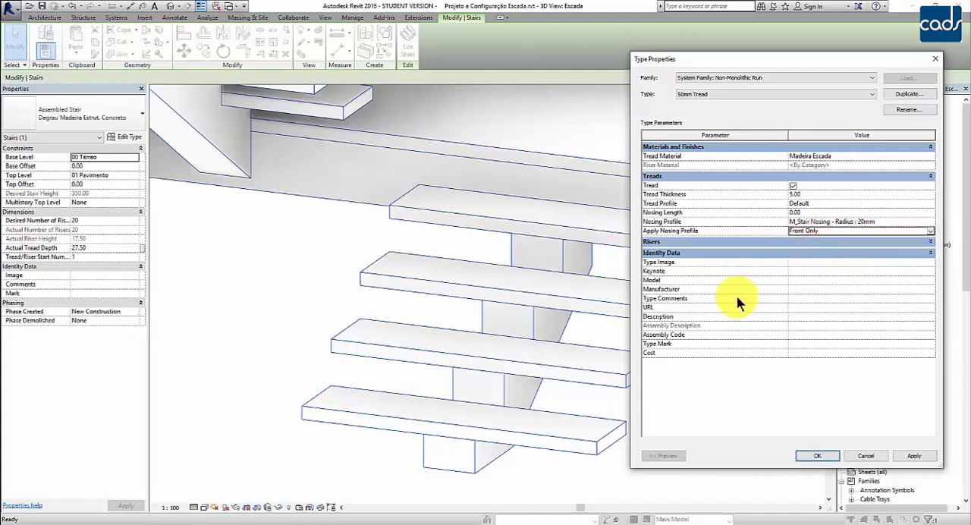
# Set the 50mm Tread run type's Nosing Length to 2 and accept the run and stair type changes.
pyautogui.click(930, 242)
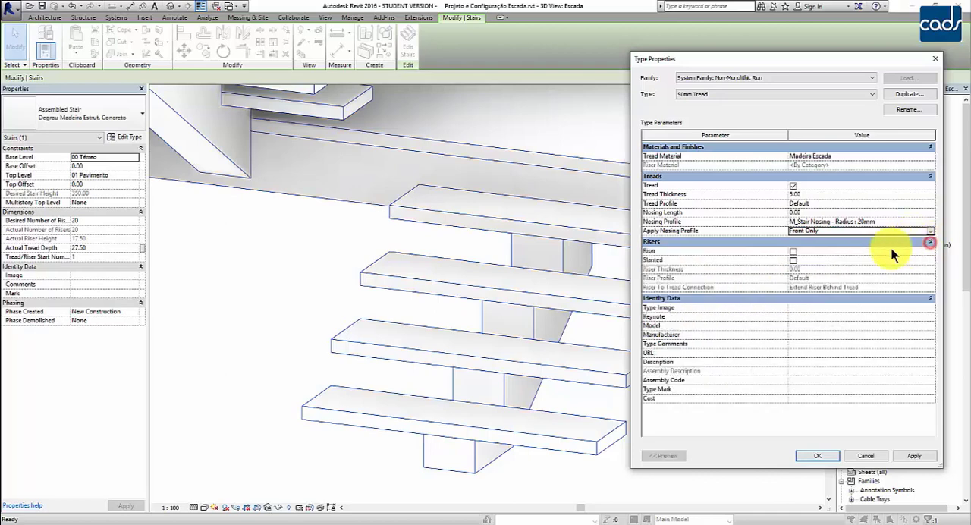
pyautogui.click(817, 212)
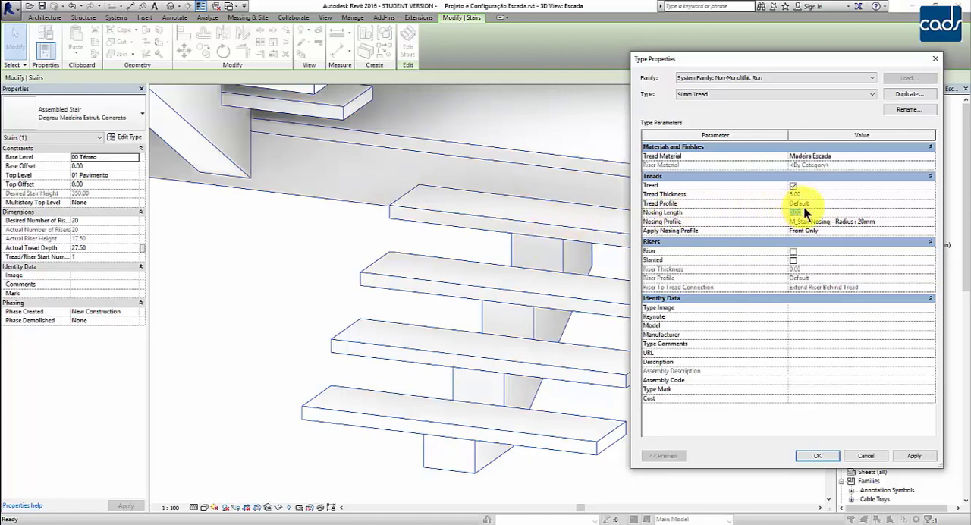
pyautogui.write('2')
pyautogui.press('Return')
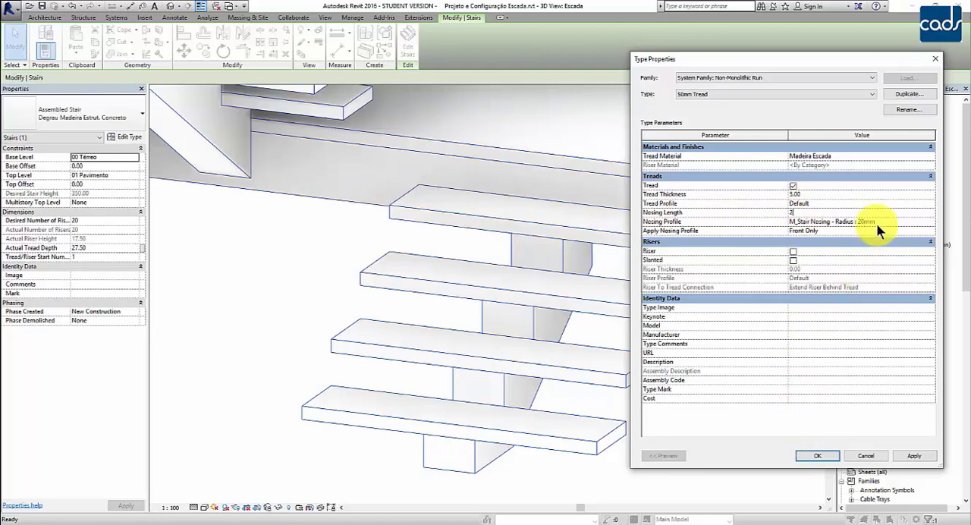
pyautogui.click(818, 456)
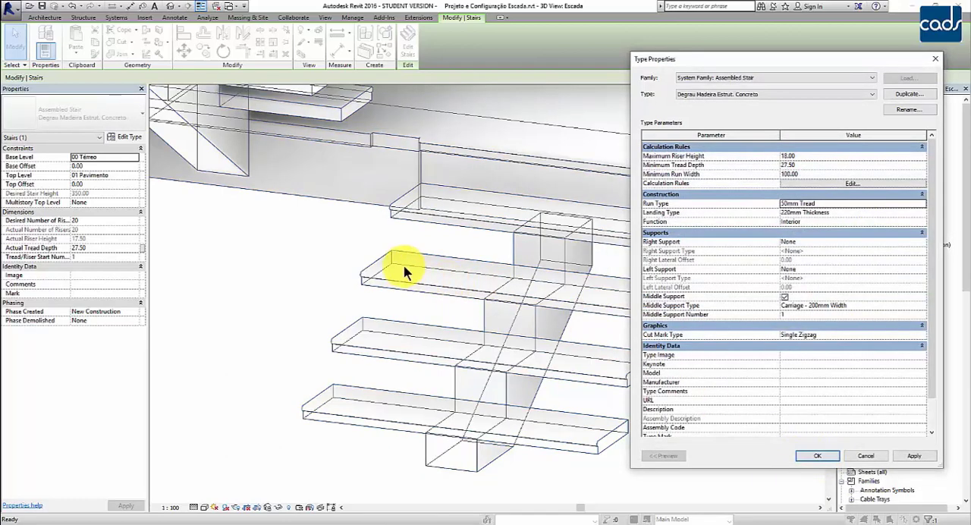
pyautogui.click(818, 456)
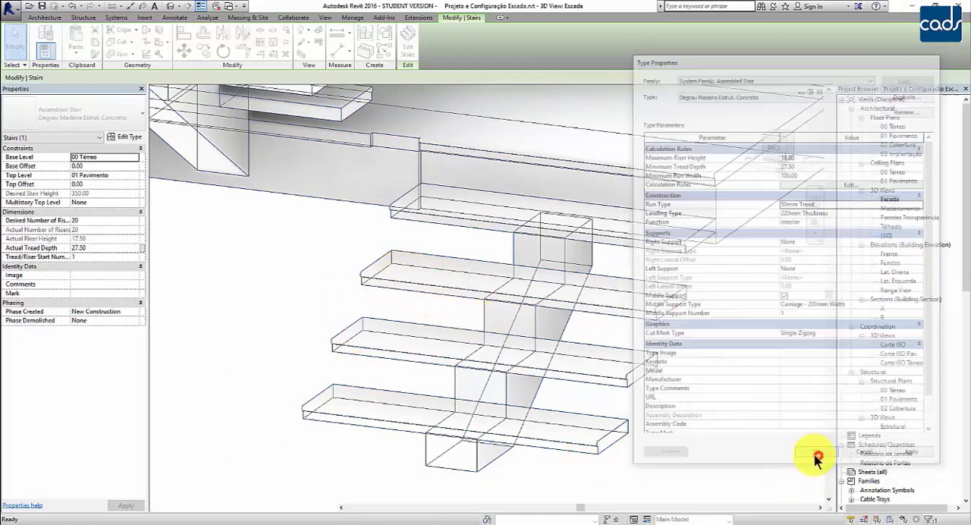
# Examine the front nosing along the stair's treads up close and from a wider view.
pyautogui.keyDown('shift'); pyautogui.moveTo(704, 394); pyautogui.dragTo(602, 377, button='middle'); pyautogui.keyUp('shift')
pyautogui.scroll(4, 635, 392)
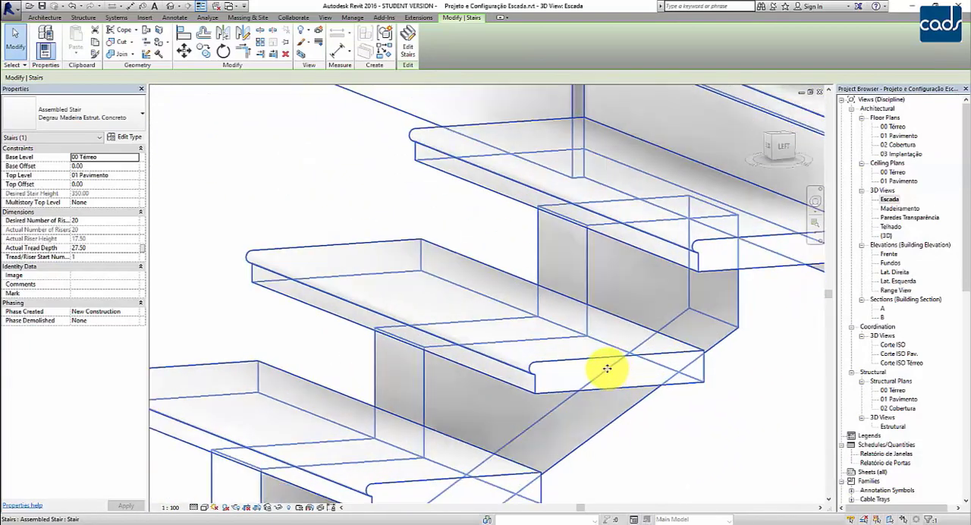
pyautogui.scroll(1, 606, 369)
pyautogui.moveTo(695, 460); pyautogui.dragTo(723, 433, button='middle')
pyautogui.scroll(-1, 719, 432)
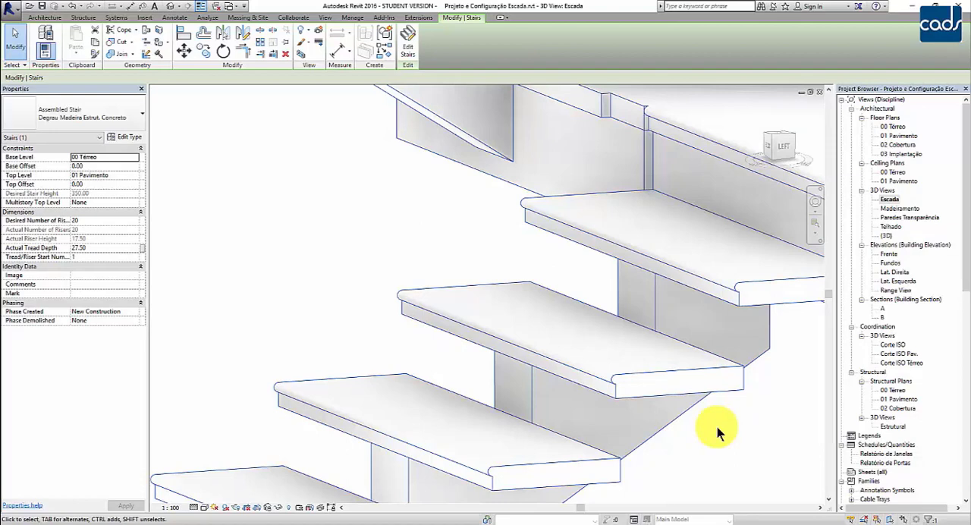
pyautogui.scroll(-2, 574, 420)
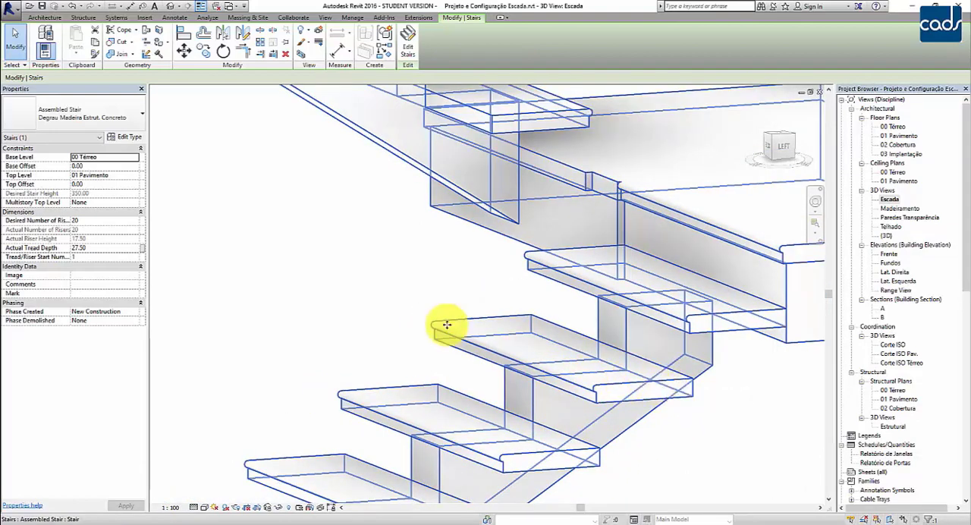
# Set the 50mm Tread run type's Apply Nosing Profile to Front, Left and Right, accept both types and deselect the stair.
pyautogui.click(509, 397)
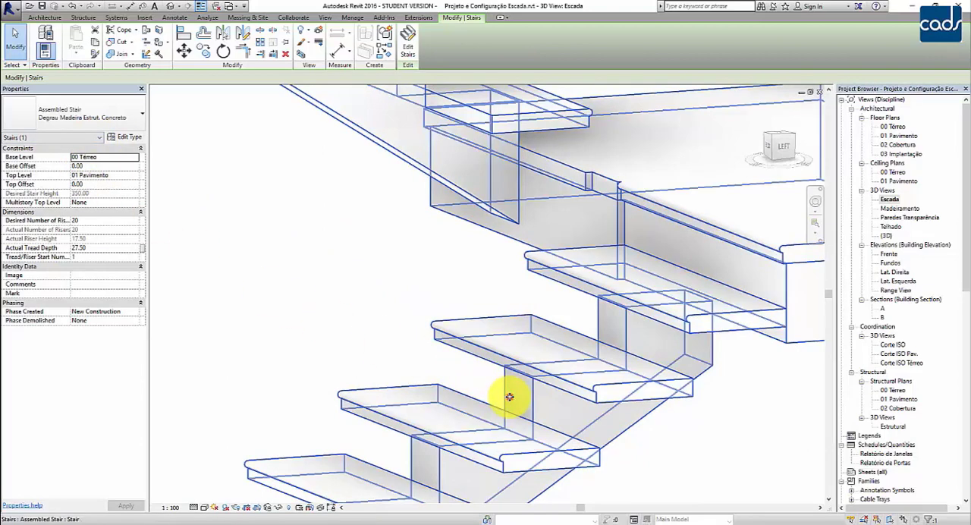
pyautogui.click(119, 138)
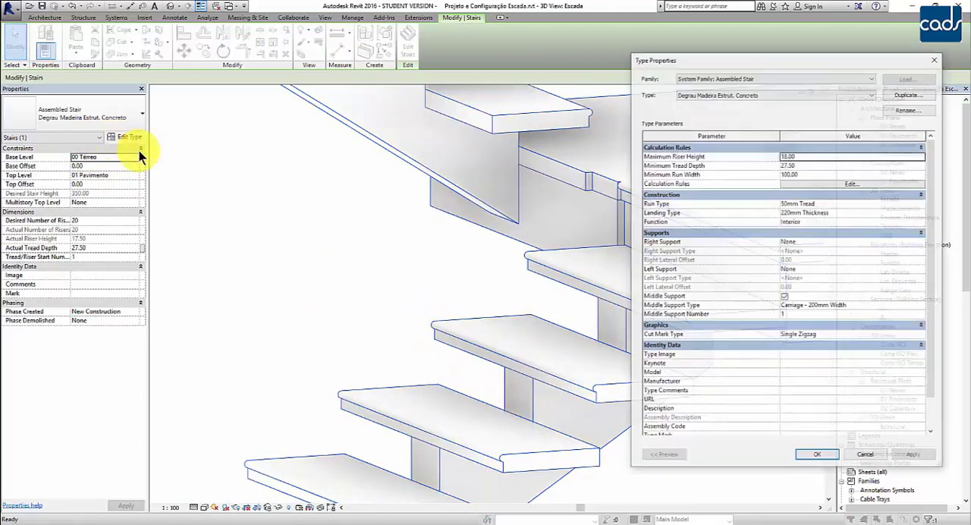
pyautogui.click(848, 203)
pyautogui.click(920, 204)
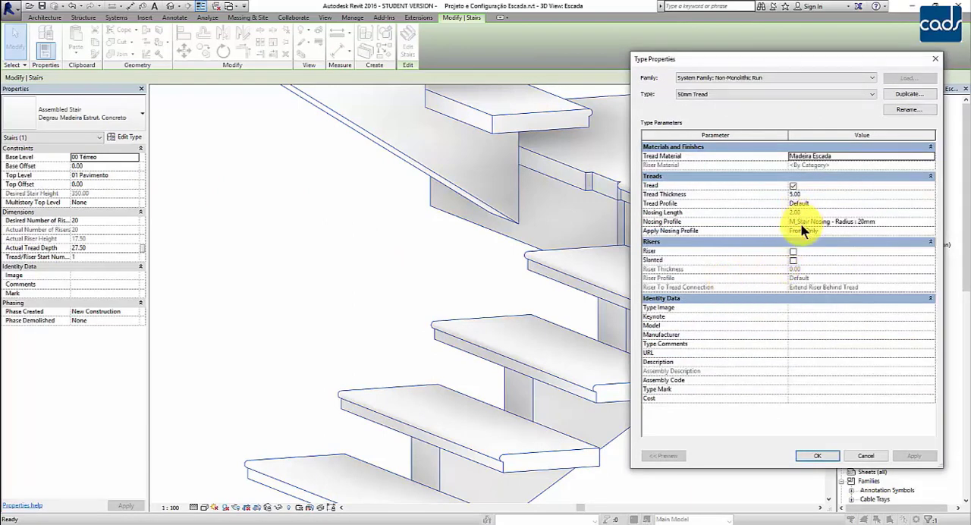
pyautogui.click(817, 230)
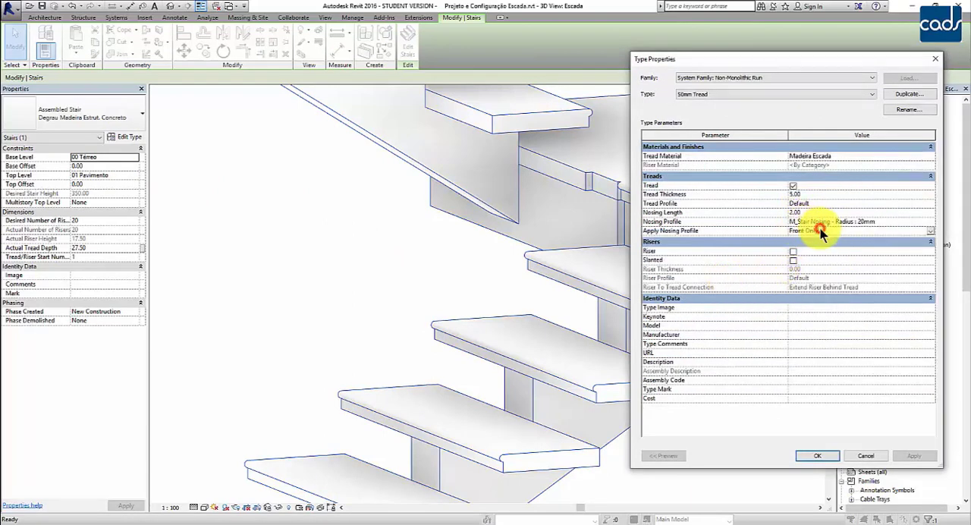
pyautogui.click(930, 232)
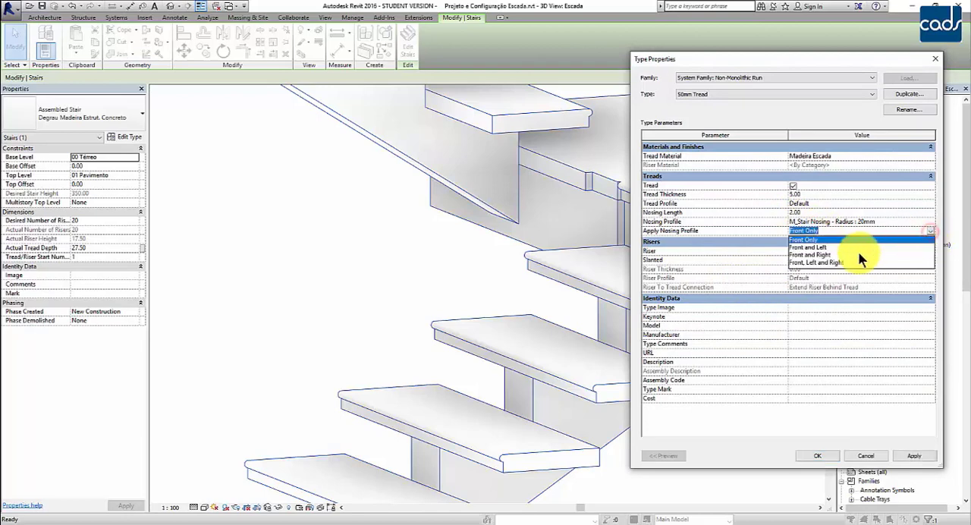
pyautogui.click(819, 262)
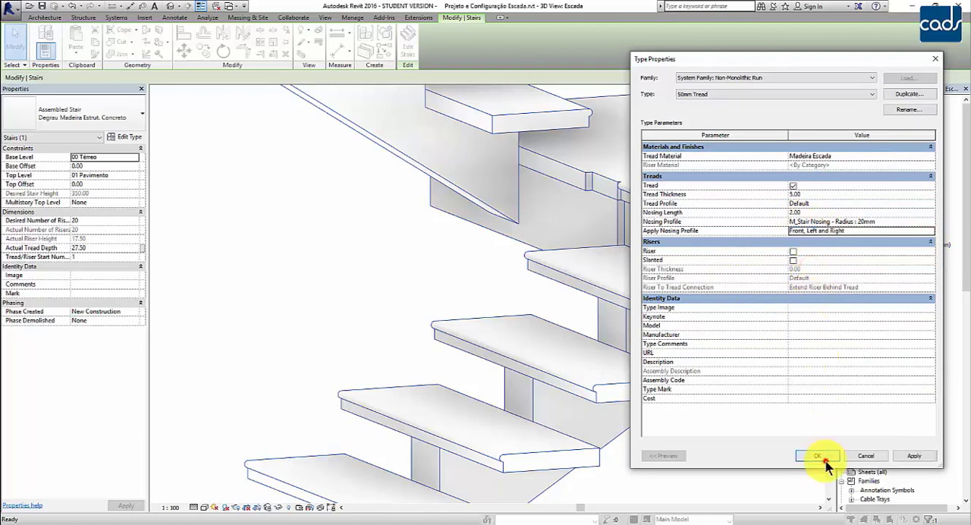
pyautogui.click(823, 457)
pyautogui.click(804, 456)
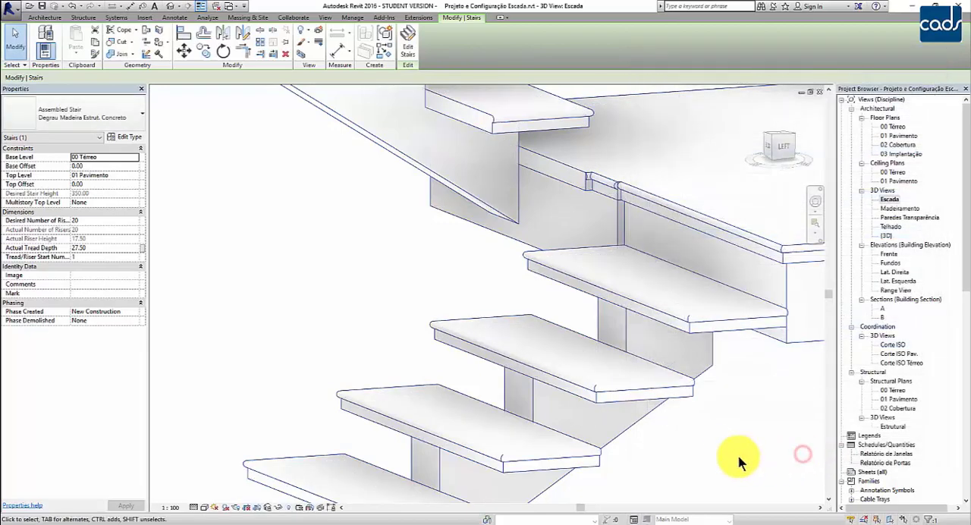
pyautogui.click(670, 453)
# Set the Escada 3D view's visual style to Realistic.
pyautogui.scroll(3, 672, 447)
pyautogui.keyDown('shift'); pyautogui.moveTo(573, 388); pyautogui.dragTo(721, 503, button='middle'); pyautogui.keyUp('shift')
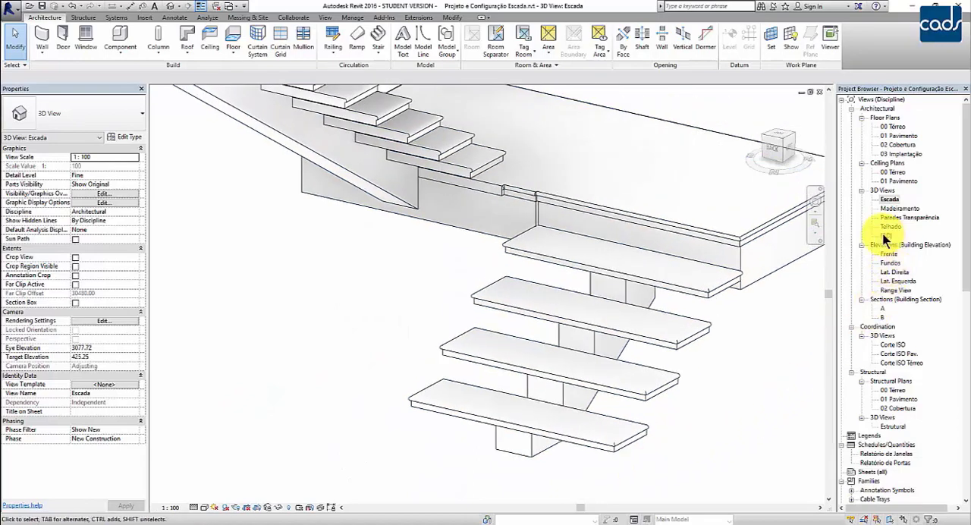
pyautogui.click(202, 507)
pyautogui.click(221, 486)
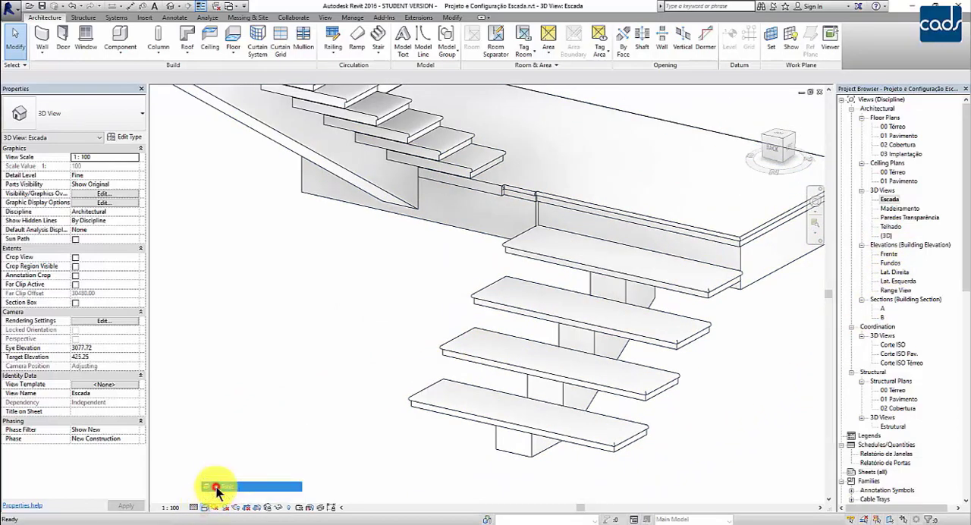
# Paint the vertical carriage face under the upper flight's first tread, beside the landing, with Pintura Interna and finish painting.
pyautogui.scroll(-3, 693, 473)
pyautogui.keyDown('shift'); pyautogui.moveTo(510, 453); pyautogui.dragTo(691, 448, button='middle'); pyautogui.keyUp('shift')
pyautogui.scroll(4, 531, 475)
pyautogui.scroll(-1, 687, 446)
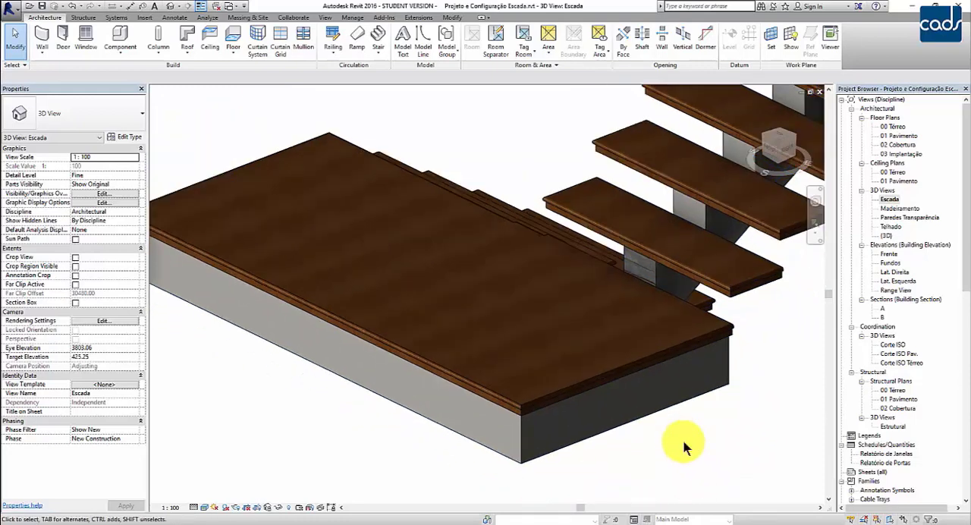
pyautogui.scroll(-4, 683, 446)
pyautogui.scroll(1, 678, 423)
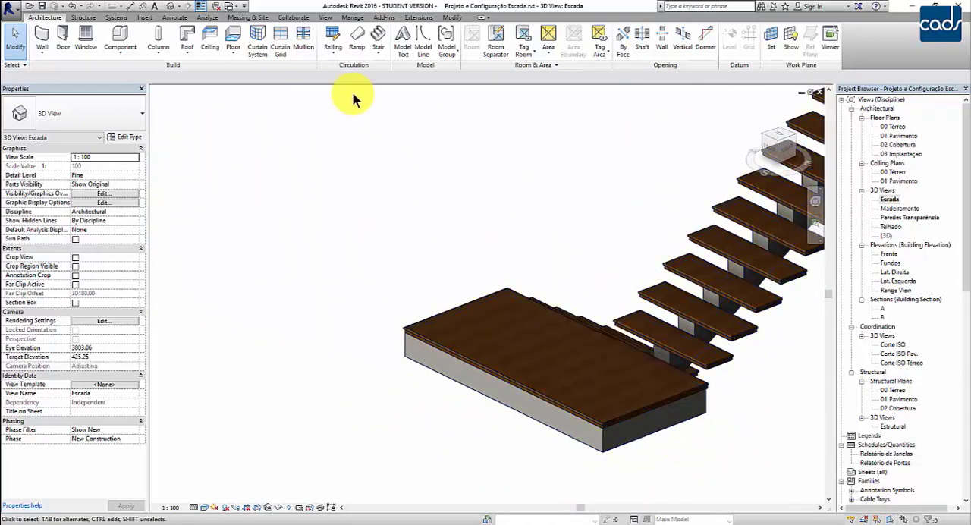
pyautogui.click(452, 18)
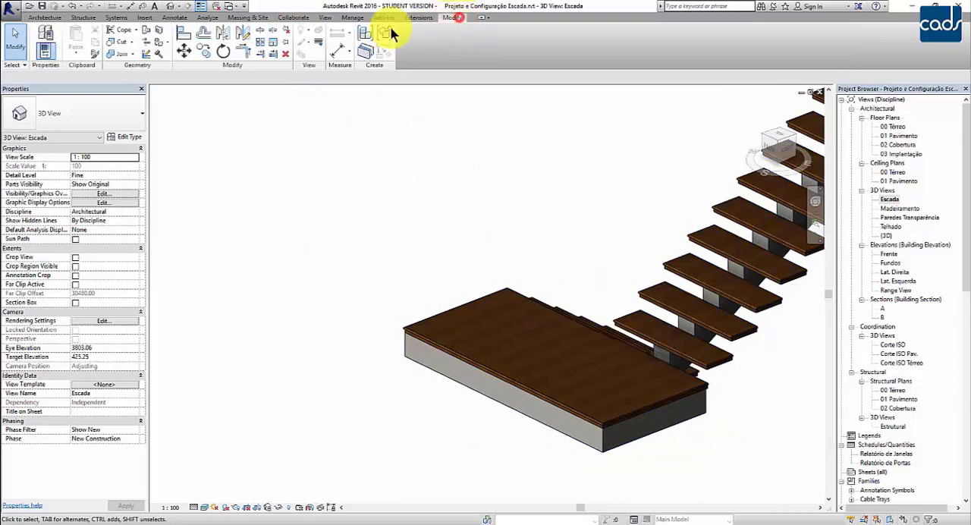
pyautogui.click(157, 42)
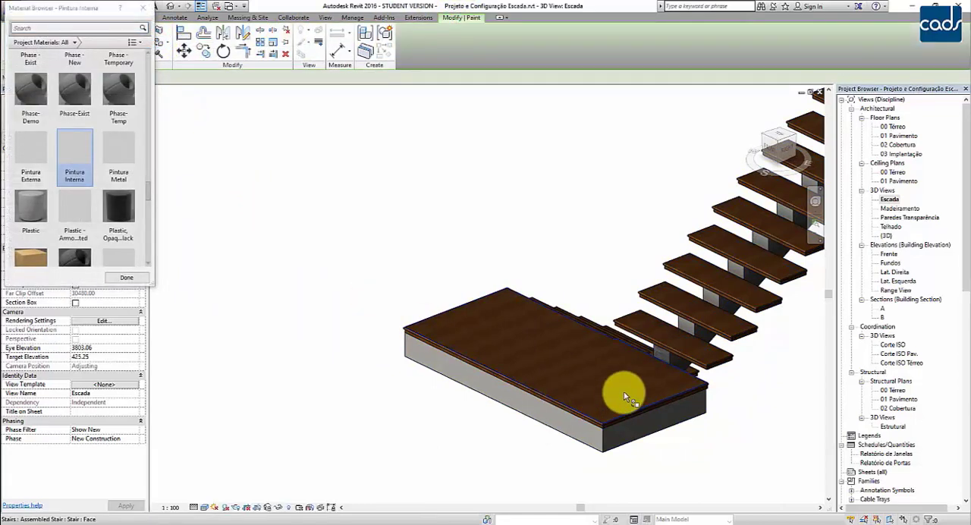
pyautogui.scroll(2, 623, 391)
pyautogui.scroll(1, 675, 332)
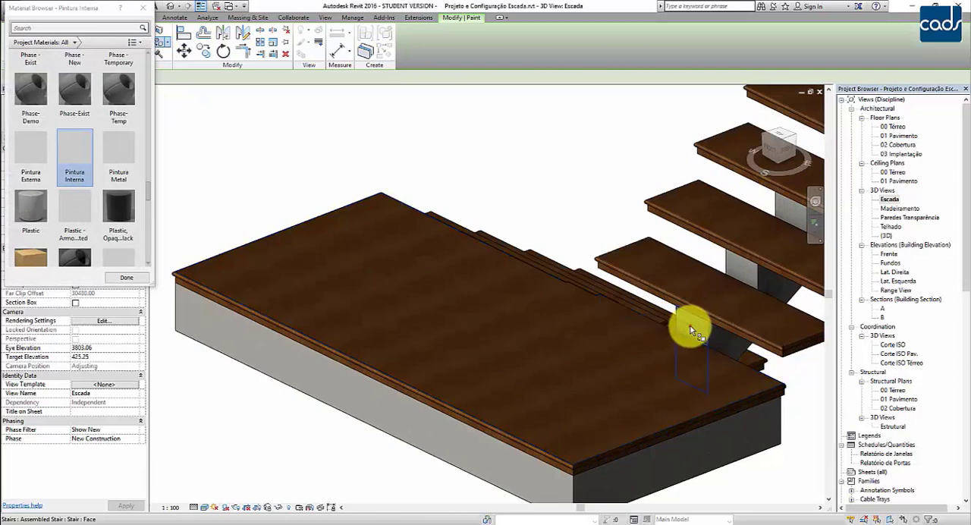
pyautogui.click(691, 327)
pyautogui.scroll(-5, 717, 379)
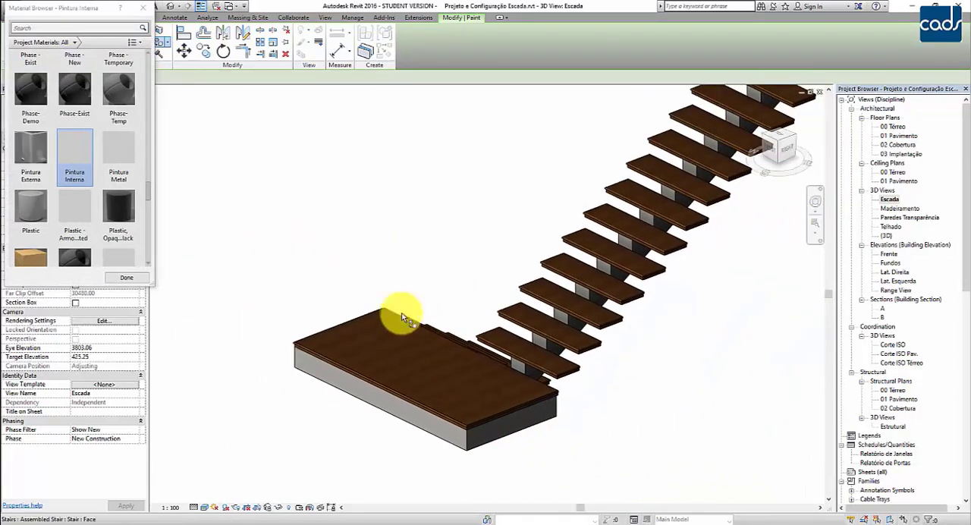
pyautogui.click(142, 7)
# Open the {3D} view and examine the stair landing behind the curtain wall on the house front.
pyautogui.scroll(-3, 722, 407)
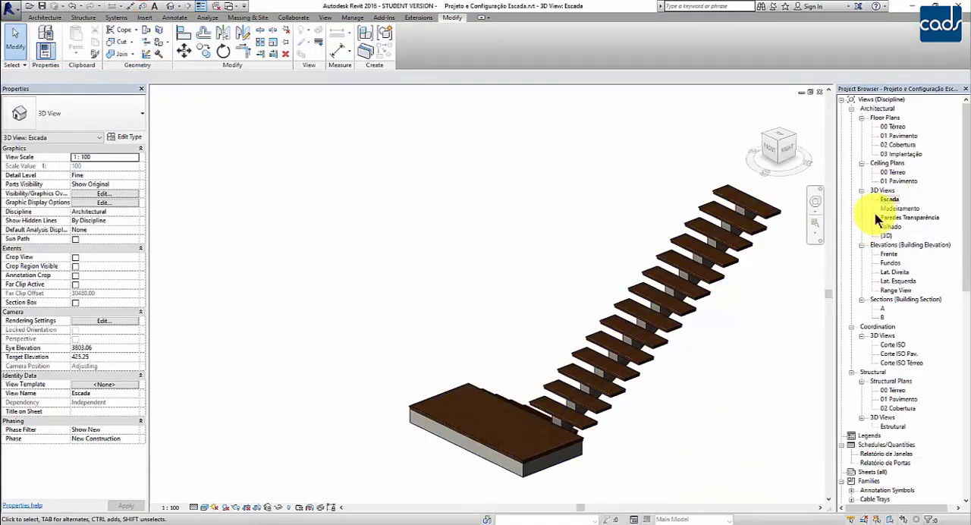
pyautogui.doubleClick(886, 235)
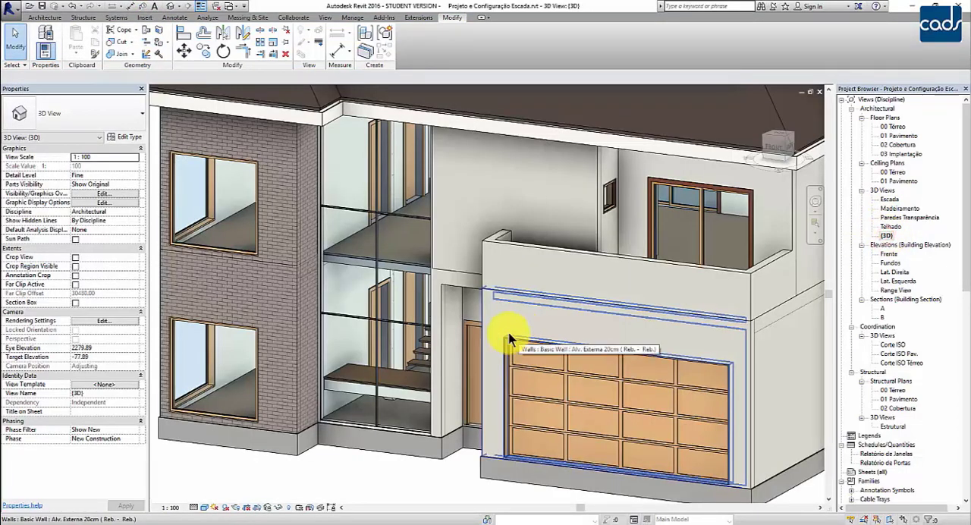
pyautogui.keyDown('shift'); pyautogui.moveTo(423, 372); pyautogui.dragTo(437, 390, button='middle'); pyautogui.keyUp('shift')
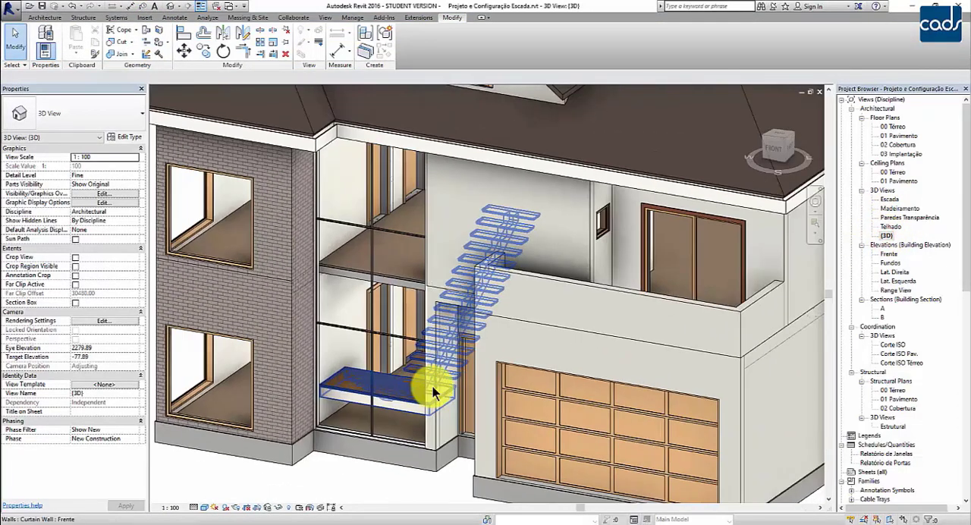
pyautogui.scroll(4, 505, 393)
pyautogui.scroll(2, 505, 398)
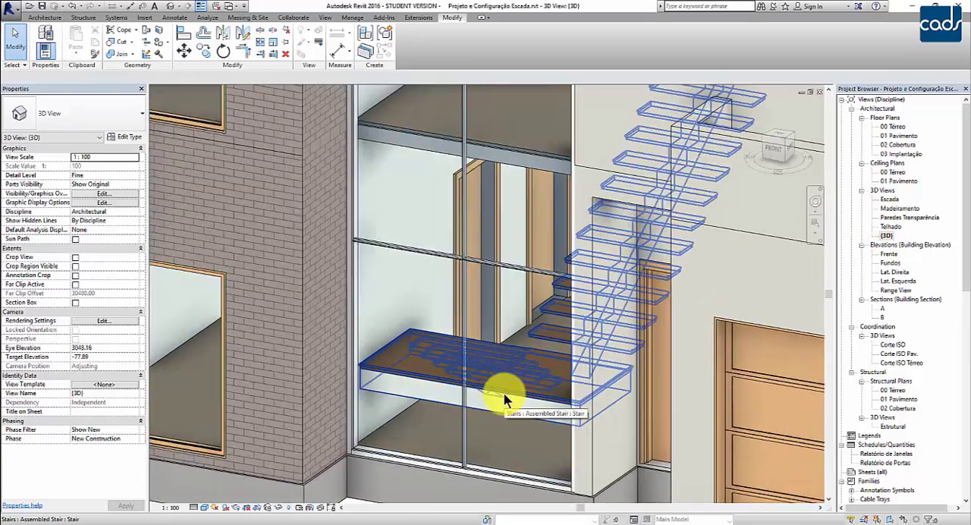